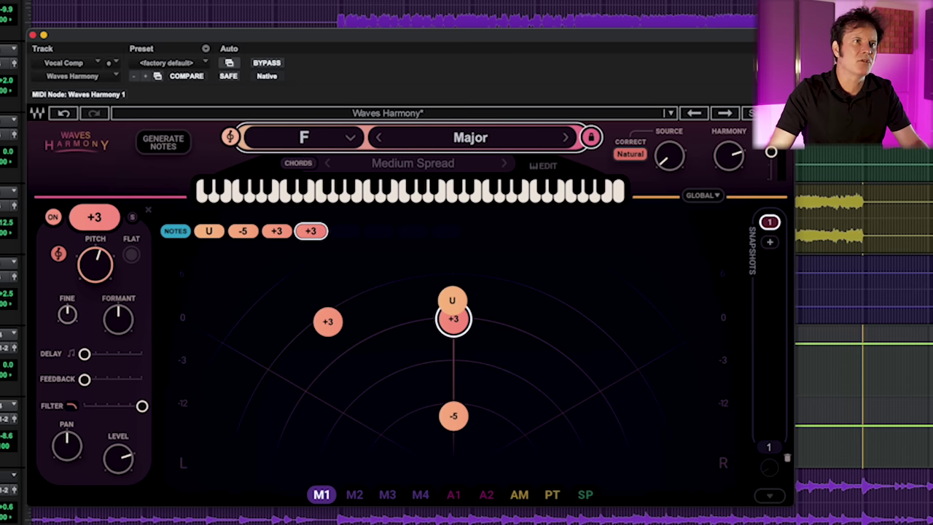
# - Pan the newly added centre +3 harmony to 45 on the right side at a level of -0.2 dB
pyautogui.moveTo(453, 318); pyautogui.dragTo(575, 321)
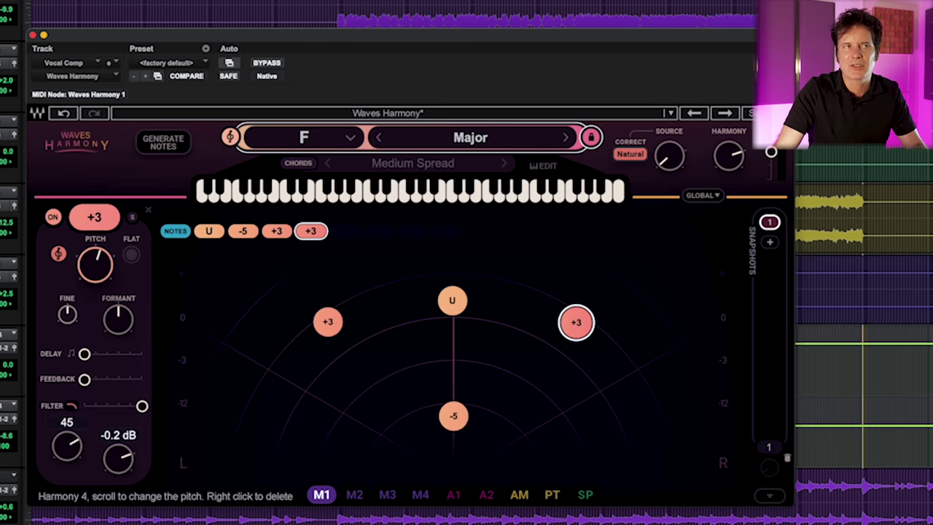
pyautogui.click(576, 325)
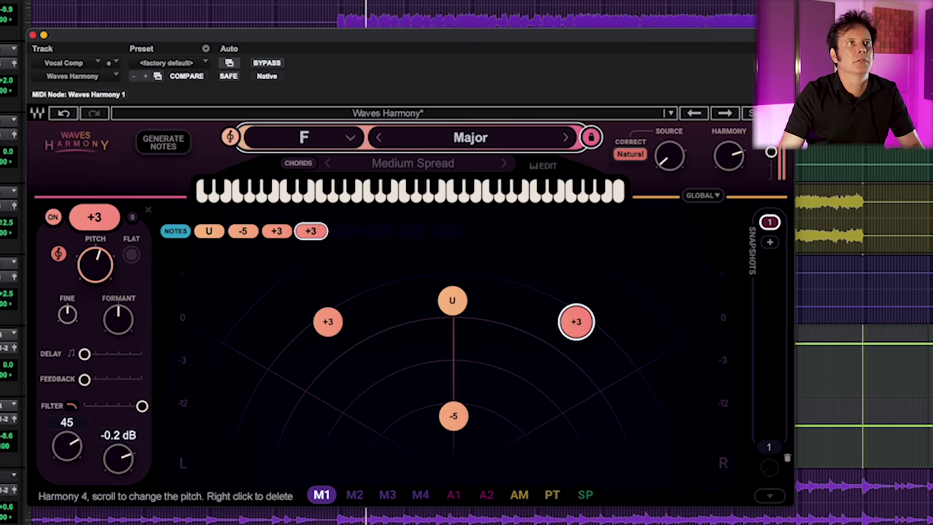
pyautogui.click(578, 321)
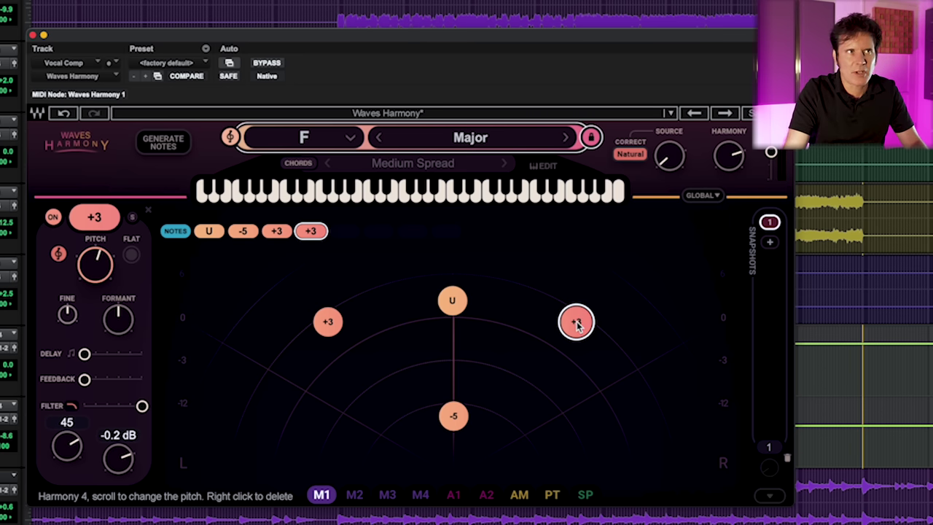
# - Solo the right-side +3 harmony, raise its formant slightly and fine-tune its pitch to +2.95
pyautogui.click(133, 217)
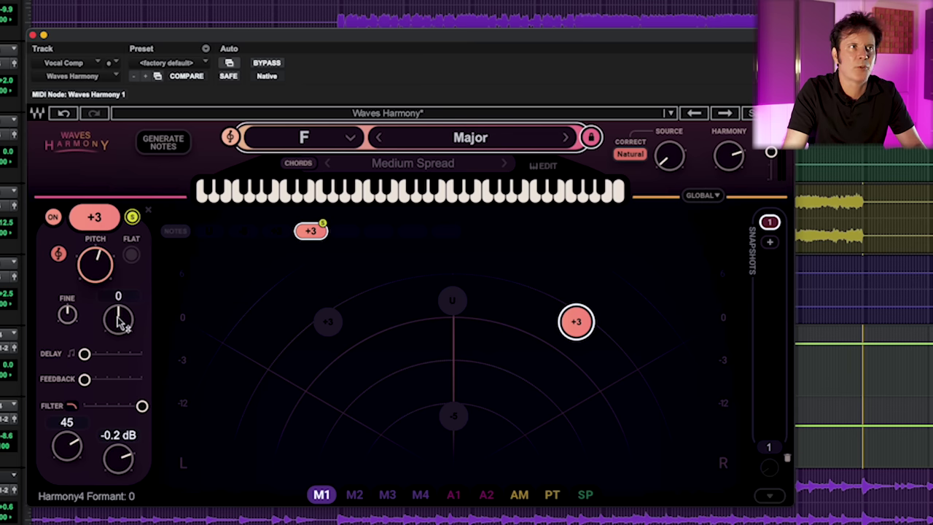
pyautogui.moveTo(118, 323); pyautogui.dragTo(118, 324)
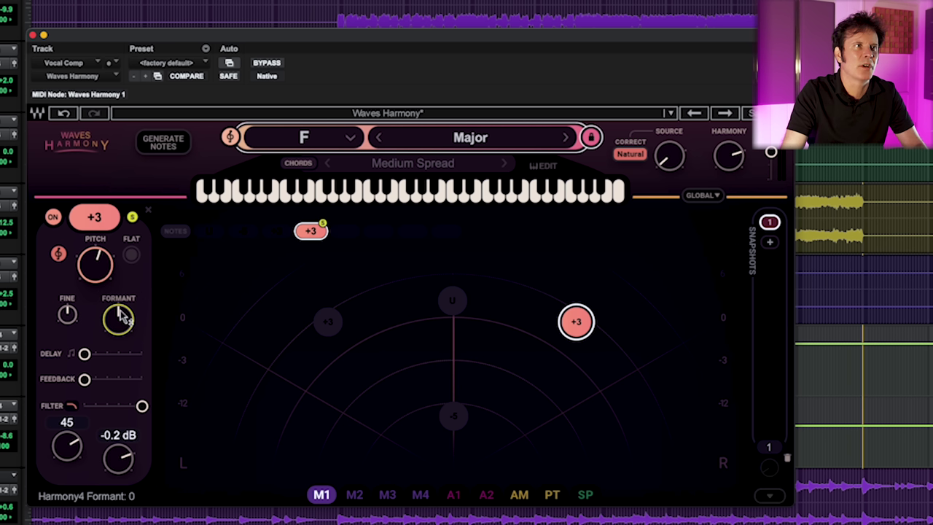
pyautogui.moveTo(118, 319); pyautogui.dragTo(122, 314)
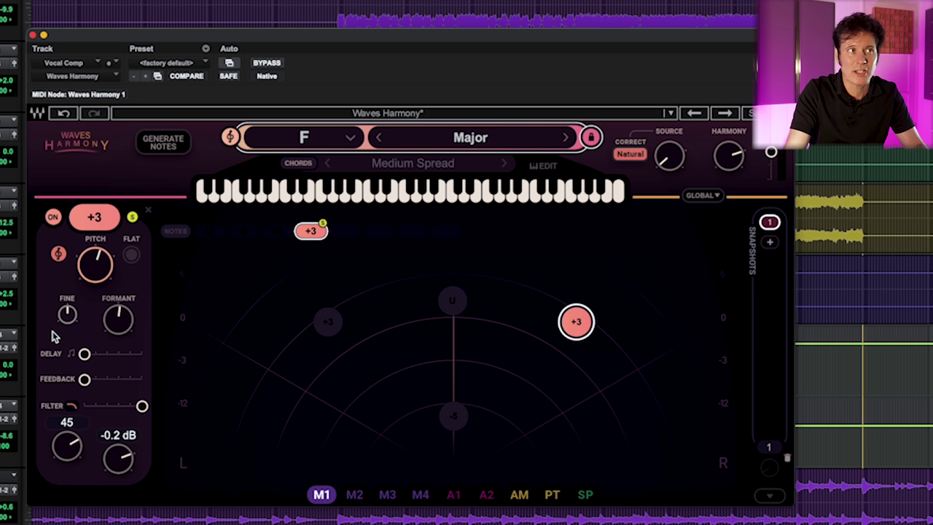
pyautogui.moveTo(70, 315); pyautogui.dragTo(68, 315)
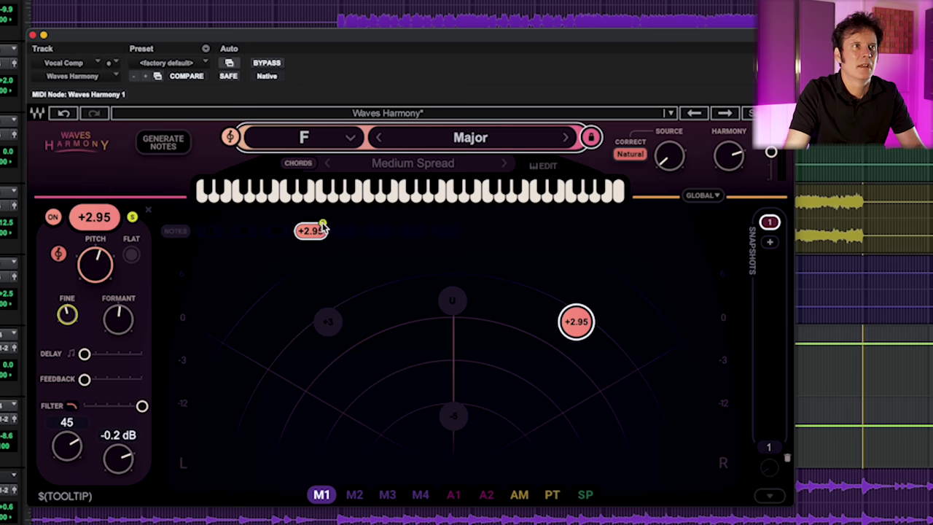
# - Switch the solo to the left-side +3 harmony, set its formant to -1 and fine-tune it to +3.02, then unsolo it
pyautogui.click(328, 323)
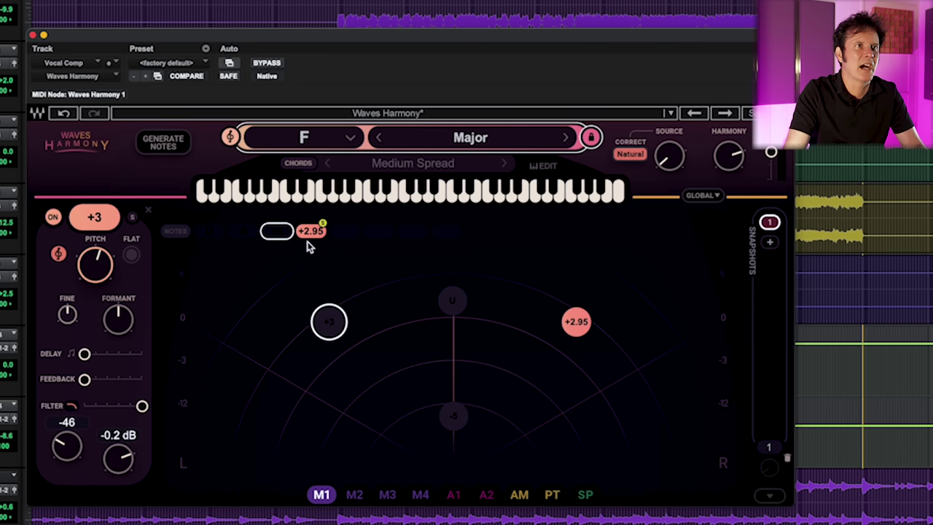
pyautogui.click(321, 224)
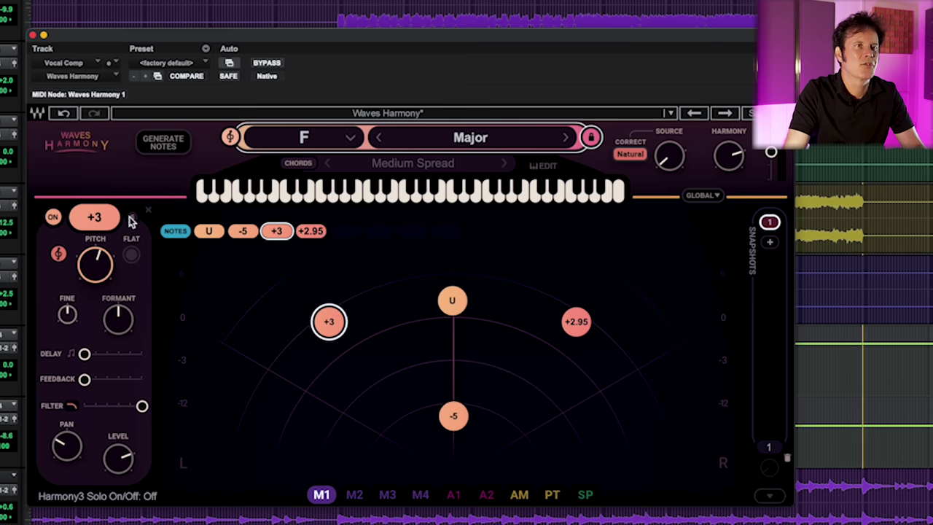
pyautogui.click(132, 218)
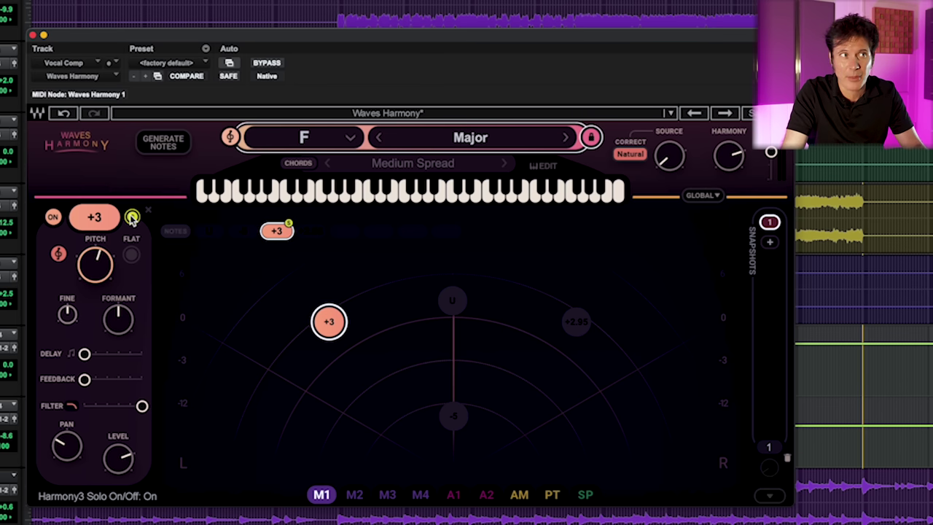
pyautogui.click(118, 318)
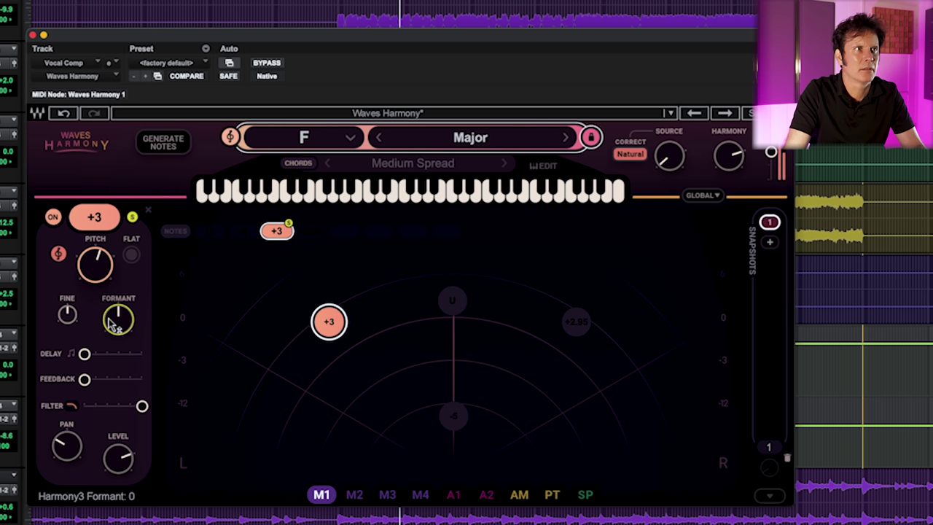
pyautogui.scroll(-1, 113, 319)
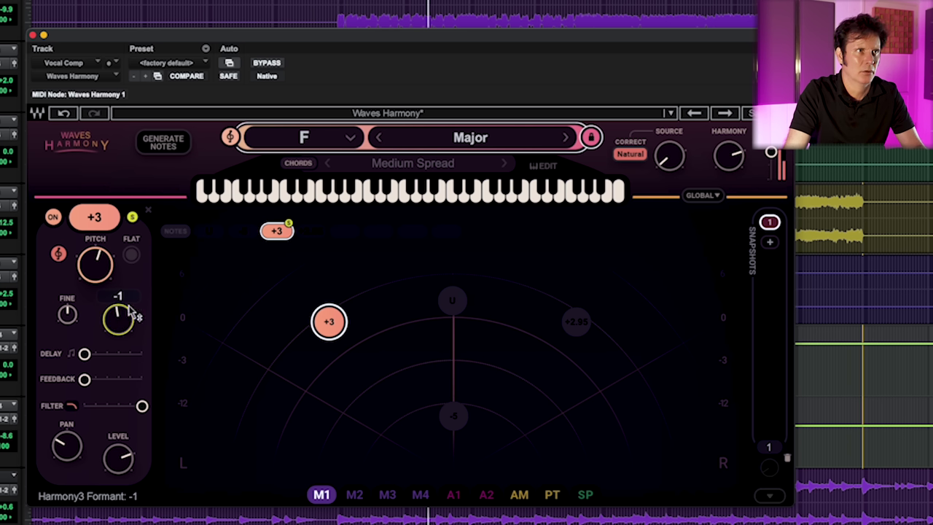
pyautogui.click(132, 217)
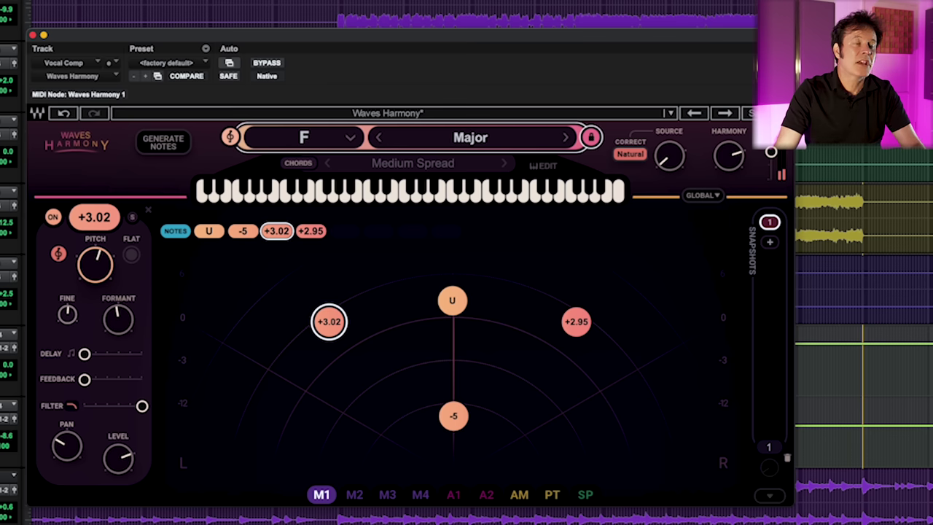
# - Rebalance the voices by raising the unison level, setting the +3.02 harmony to 0.3 dB and the +2.95 harmony to -0.4 dB
pyautogui.moveTo(452, 300); pyautogui.dragTo(451, 279)
pyautogui.moveTo(328, 328); pyautogui.dragTo(328, 331)
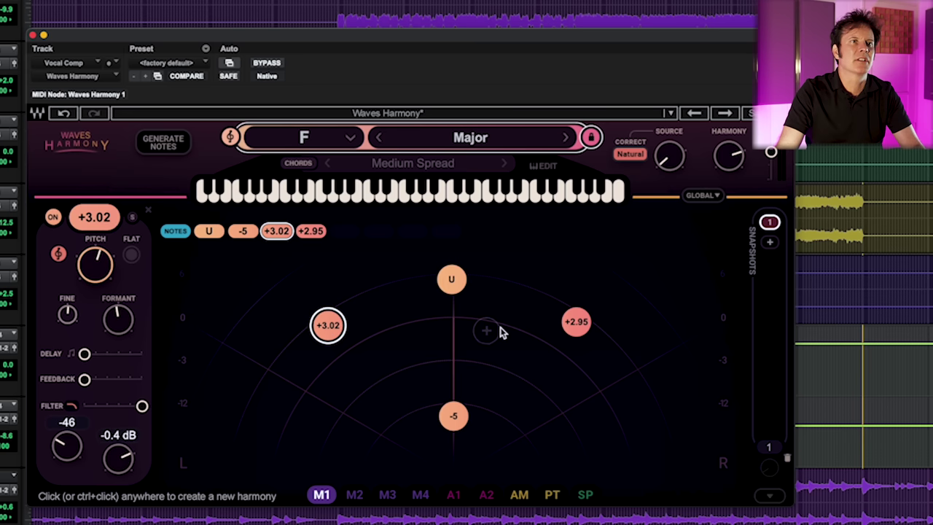
pyautogui.click(575, 324)
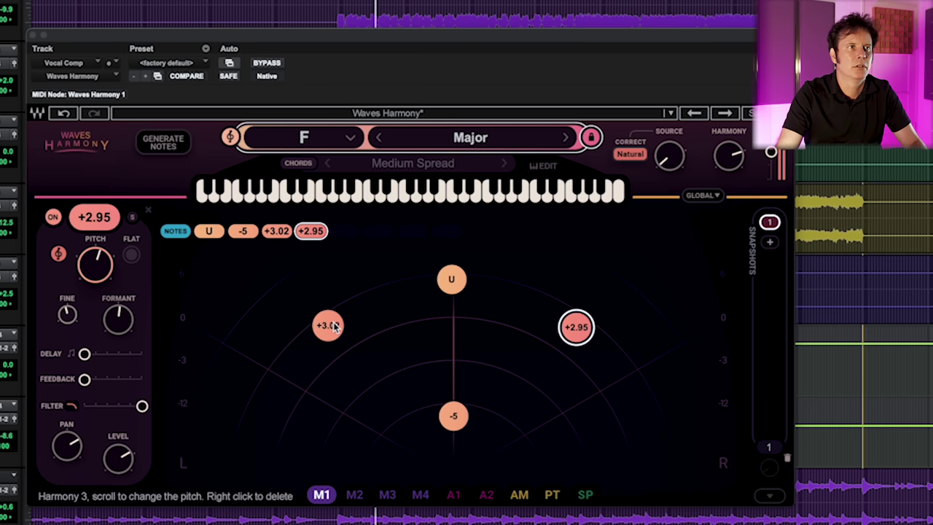
pyautogui.moveTo(327, 325); pyautogui.dragTo(328, 316)
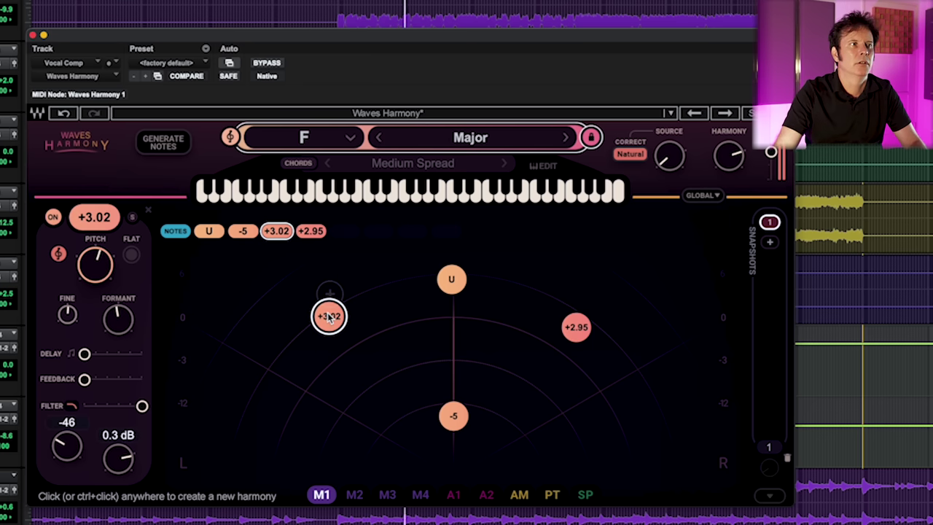
pyautogui.moveTo(576, 327); pyautogui.dragTo(578, 324)
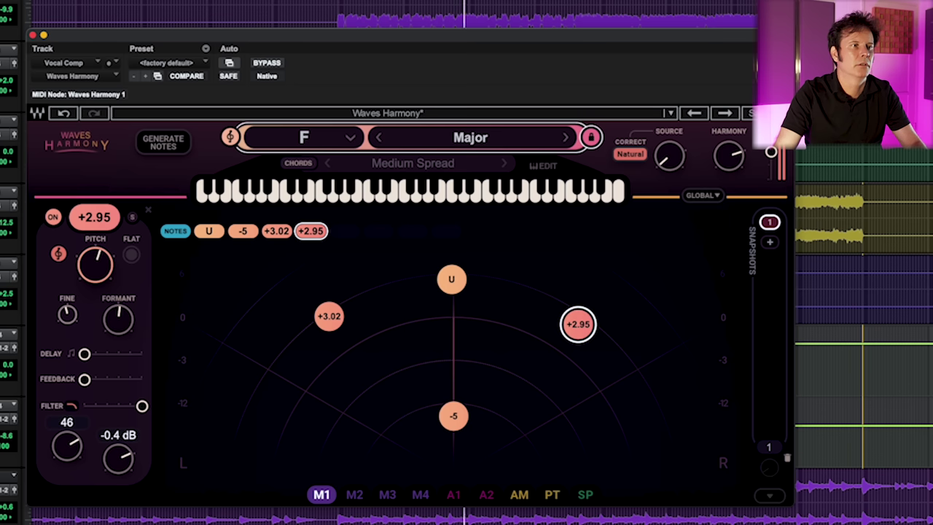
# - Audition a delay on the soloed +2.95 harmony, unsolo it and set the delay to 39 ms
pyautogui.click(31, 294)
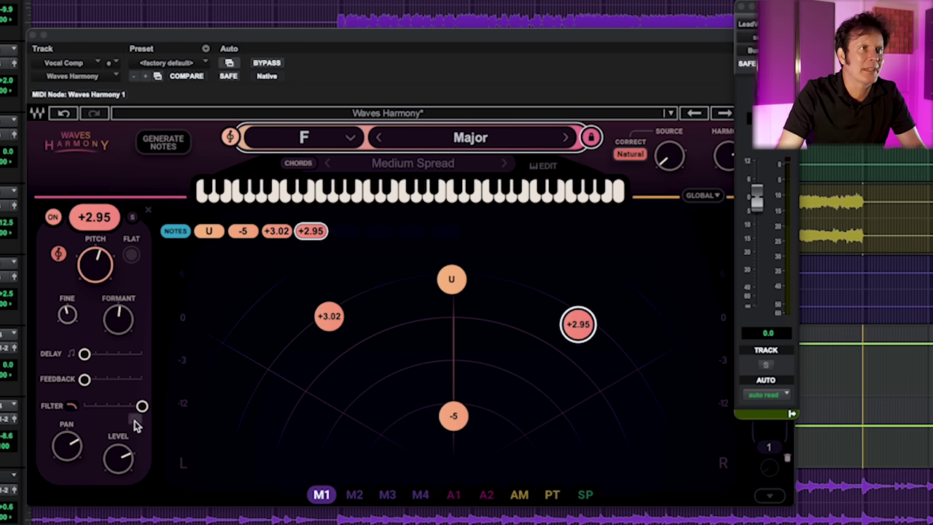
pyautogui.moveTo(85, 355); pyautogui.dragTo(85, 355)
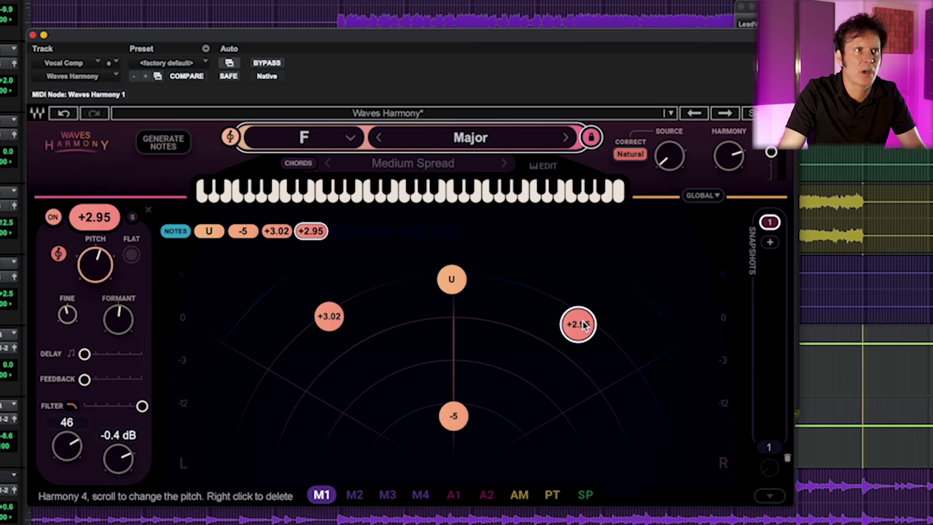
pyautogui.click(133, 218)
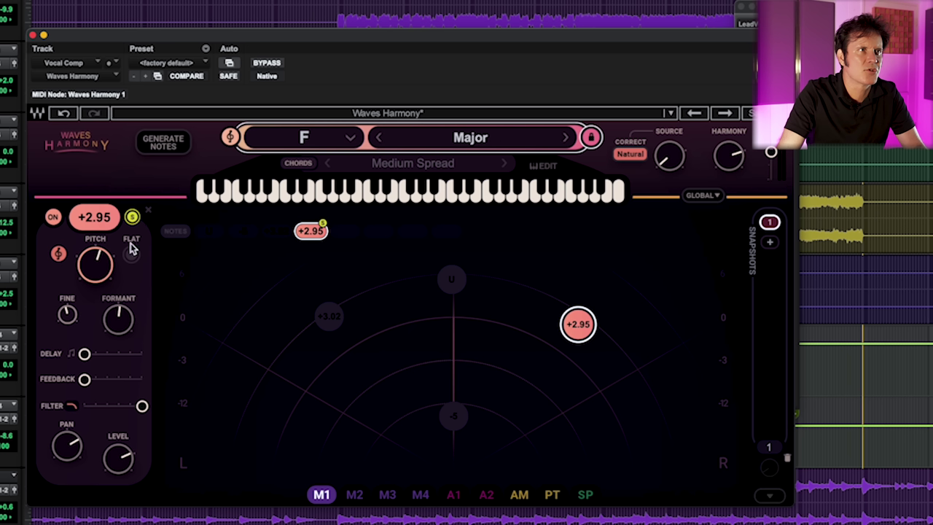
pyautogui.moveTo(86, 356)
pyautogui.mouseDown()
pyautogui.moveTo(121, 355)
pyautogui.moveTo(96, 354)
pyautogui.mouseUp()
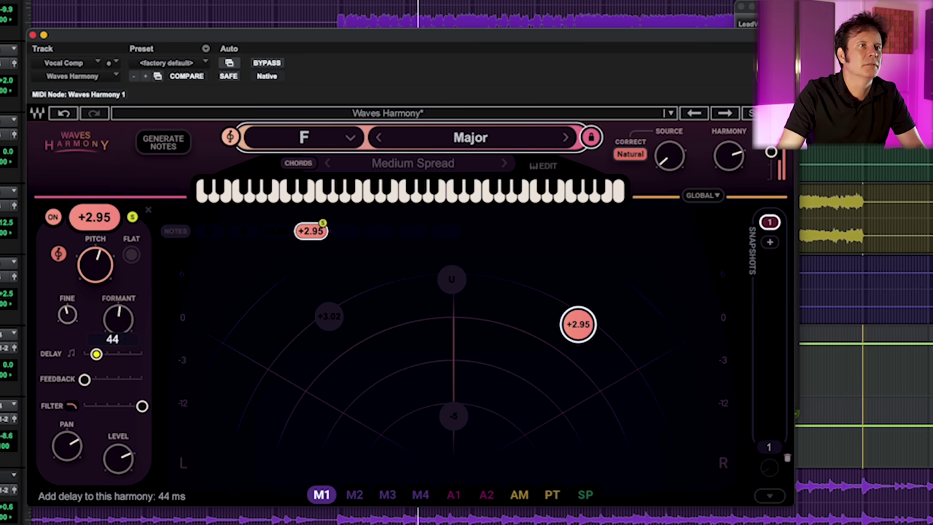
pyautogui.click(132, 217)
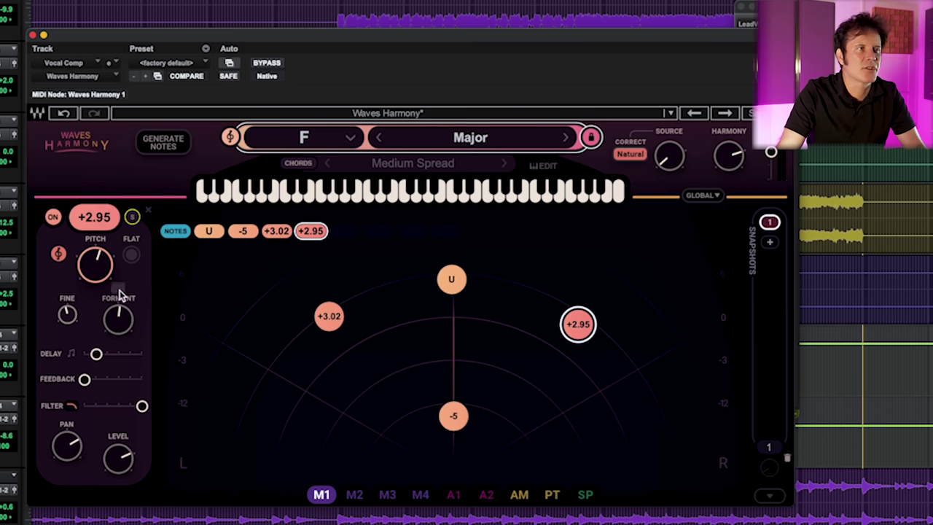
pyautogui.moveTo(96, 355); pyautogui.dragTo(94, 357)
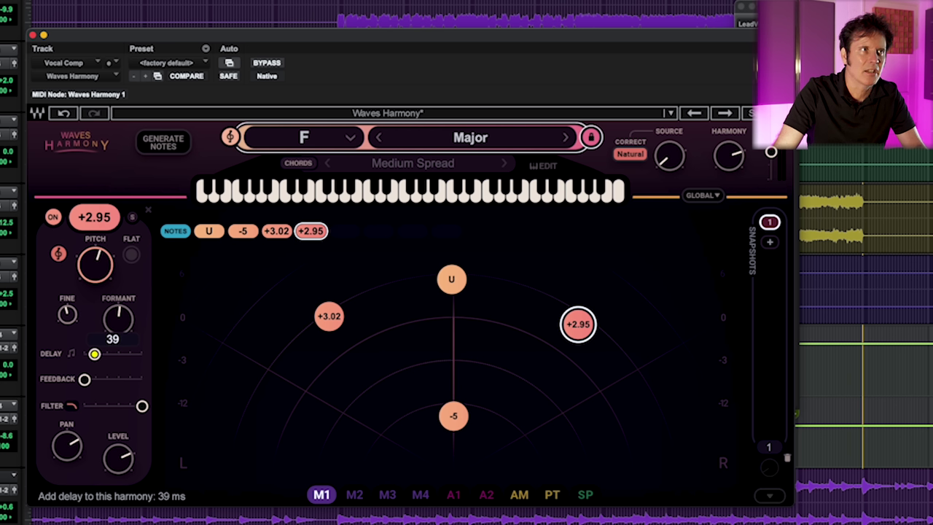
# - Set the +2.95 harmony's feedback to 29.5 and pan it slightly further right
pyautogui.moveTo(84, 379); pyautogui.dragTo(100, 381)
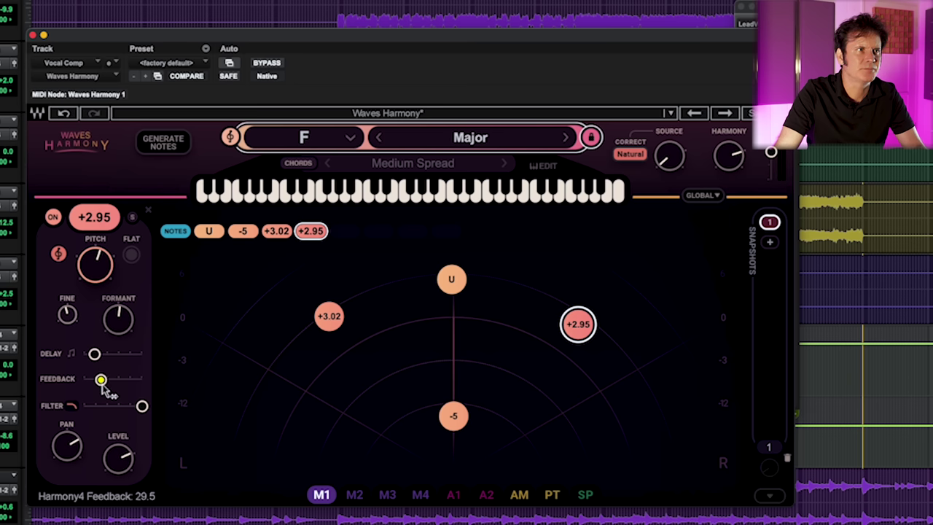
pyautogui.moveTo(66, 445); pyautogui.dragTo(66, 446)
pyautogui.click(114, 462)
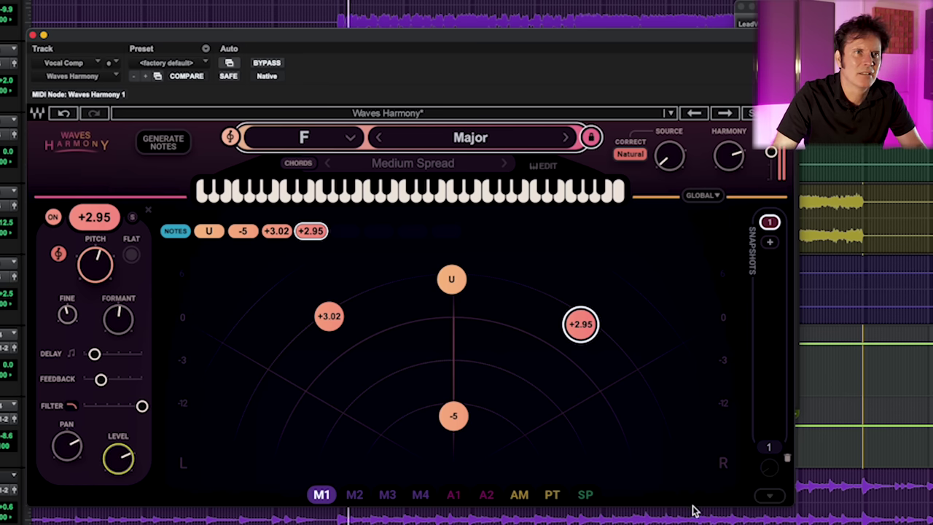
# - Expand the modulation section and add a short delay with a little feedback to the left-side +3.02 harmony
pyautogui.click(767, 498)
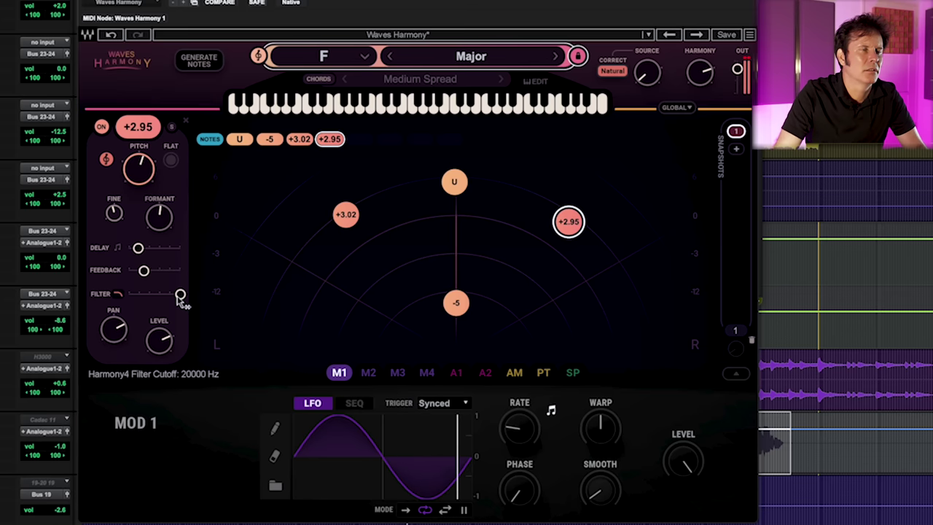
pyautogui.click(344, 214)
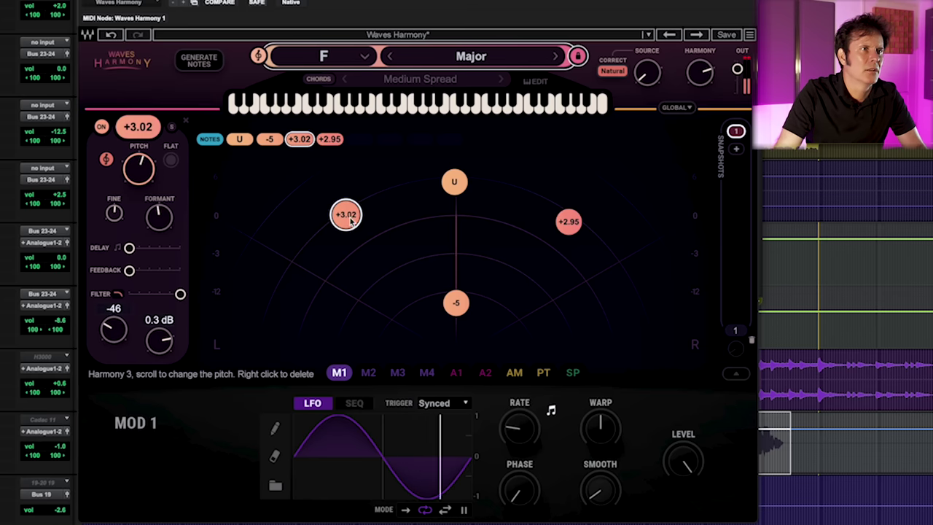
pyautogui.click(129, 248)
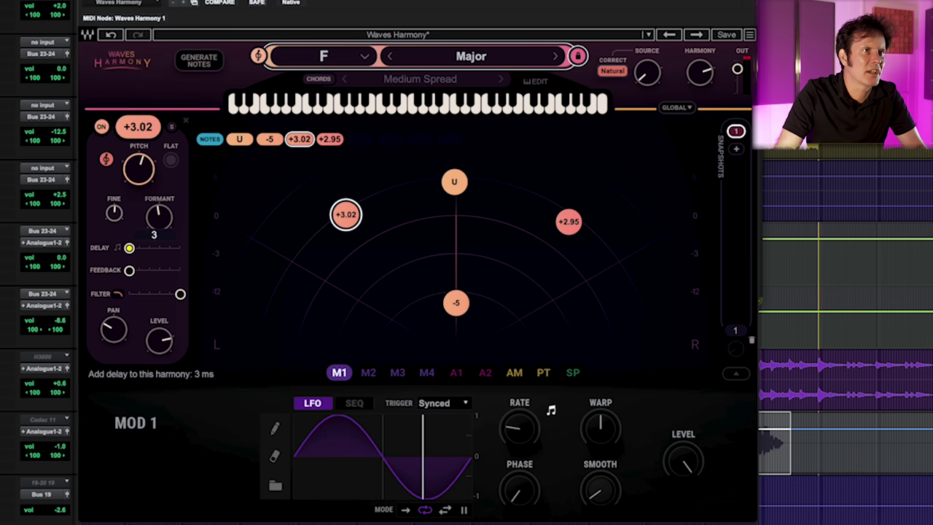
pyautogui.moveTo(129, 247); pyautogui.dragTo(138, 271)
pyautogui.click(130, 248)
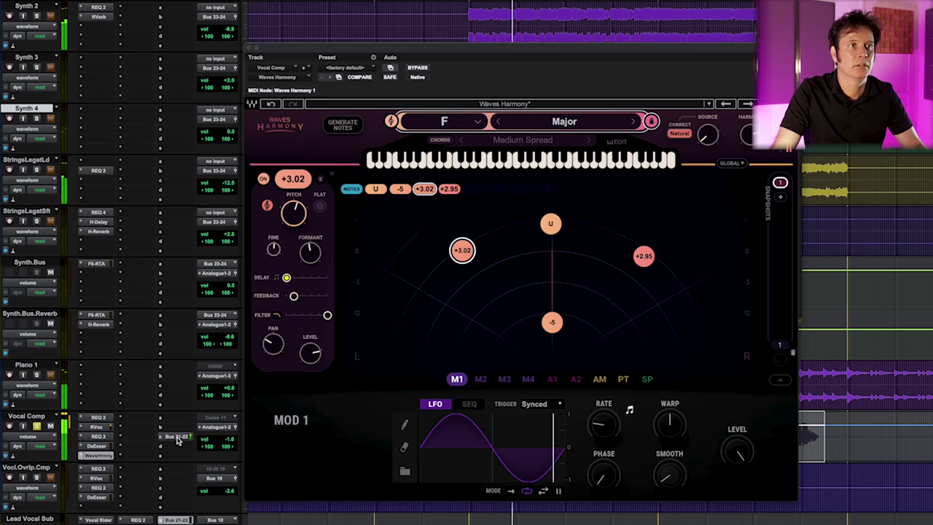
# - Unsolo the Vocal Comp track and compare the mix with its Waves Harmony insert bypassed and active
pyautogui.click(34, 427)
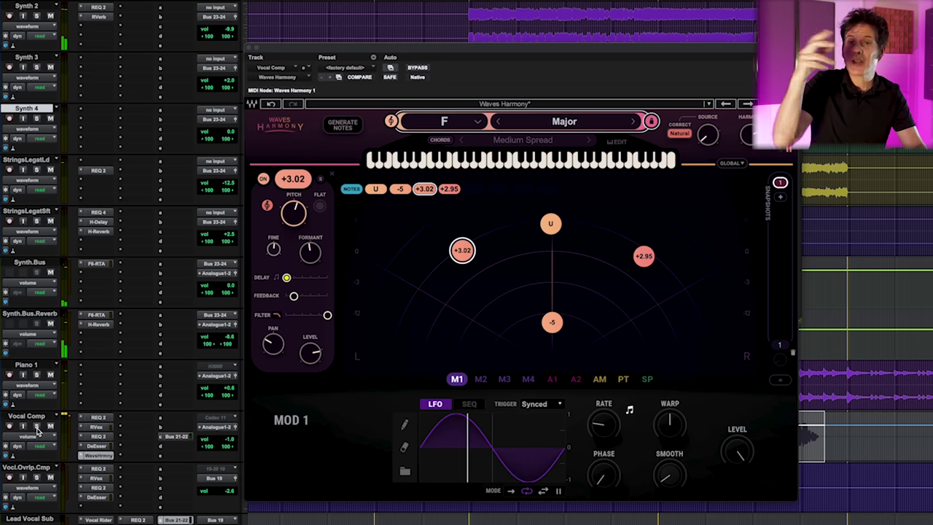
pyautogui.keyDown('super'); pyautogui.click(98, 455); pyautogui.keyUp('super')
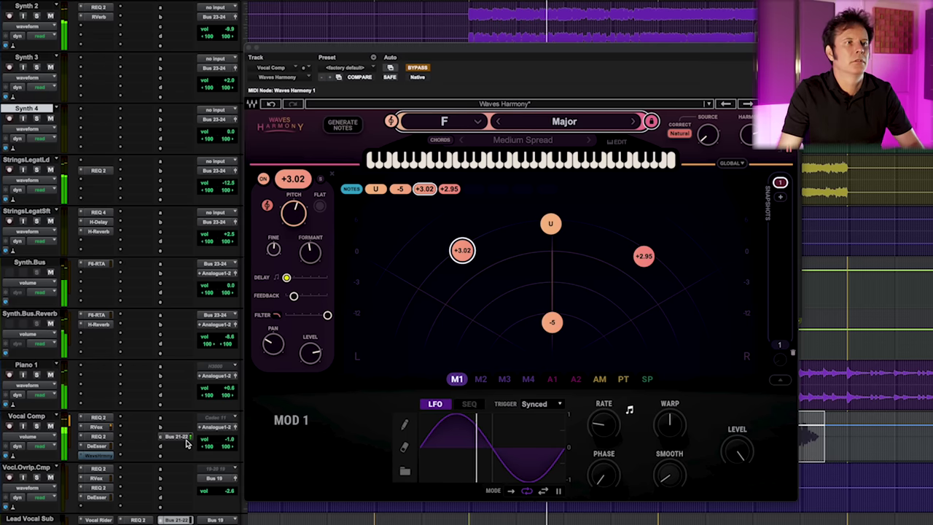
pyautogui.press('space')
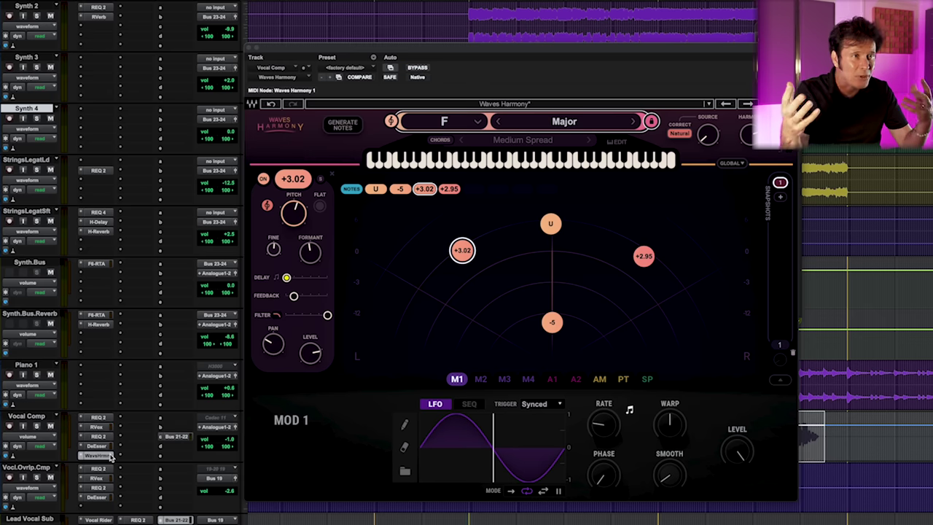
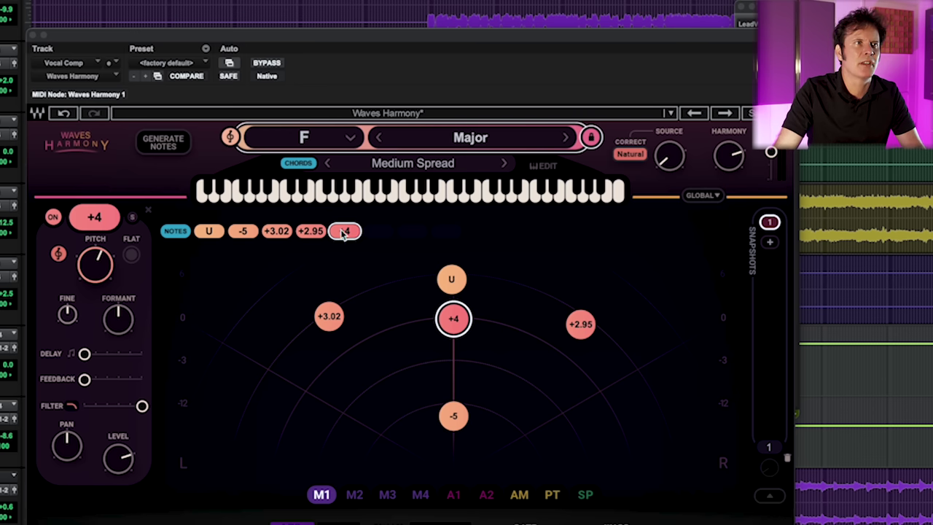
# - Solo the -9 harmony voice in the sixth note slot
pyautogui.moveTo(344, 230); pyautogui.dragTo(384, 245)
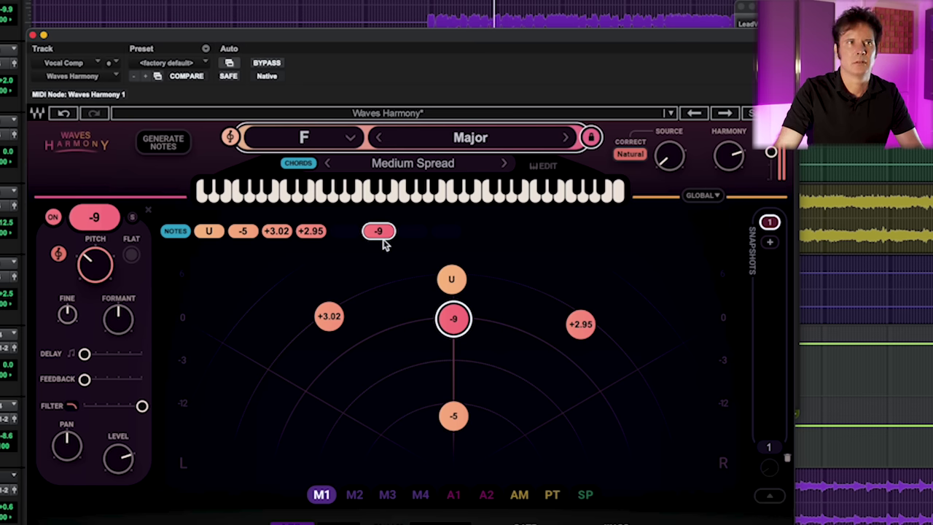
pyautogui.click(389, 223)
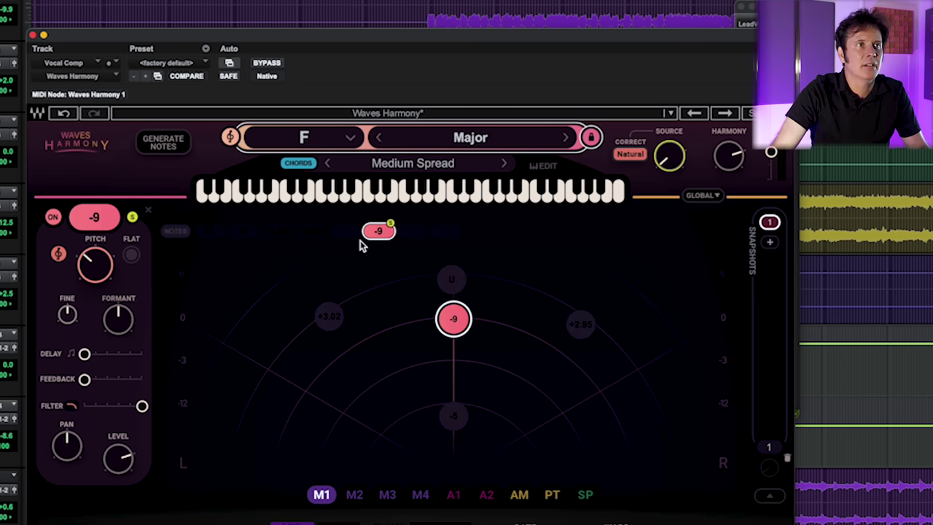
# - Unsolo the -9 harmony, try it at 6.0 dB in the full blend, and solo it again
pyautogui.click(132, 217)
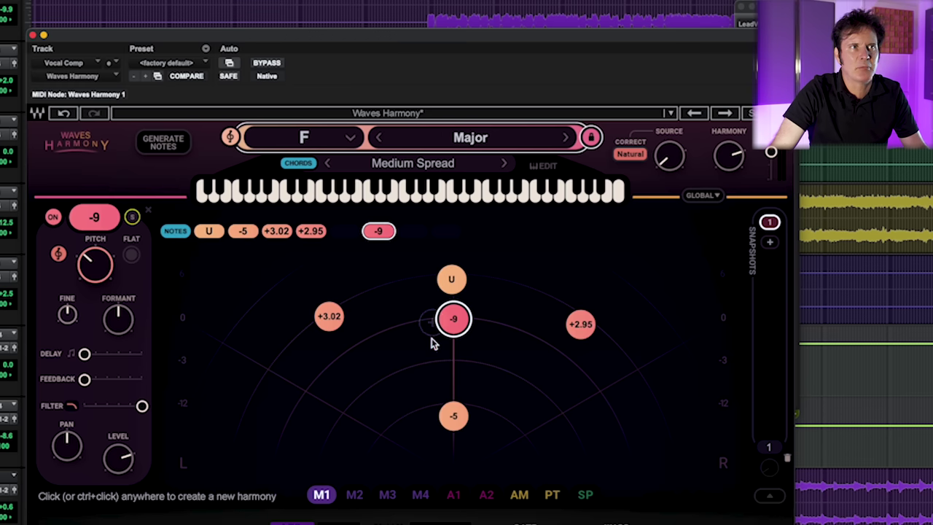
pyautogui.moveTo(452, 318); pyautogui.dragTo(454, 276)
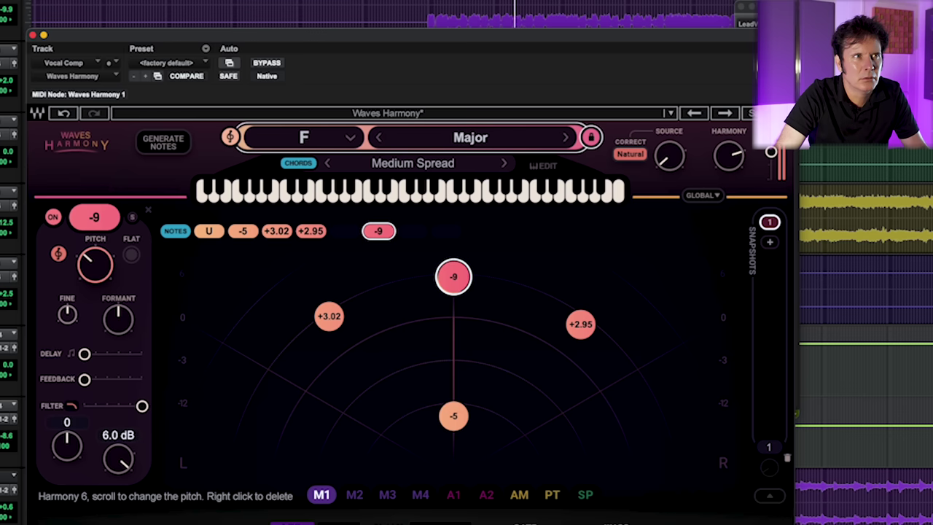
pyautogui.moveTo(453, 276)
pyautogui.mouseDown()
pyautogui.moveTo(457, 392)
pyautogui.moveTo(452, 277)
pyautogui.mouseUp()
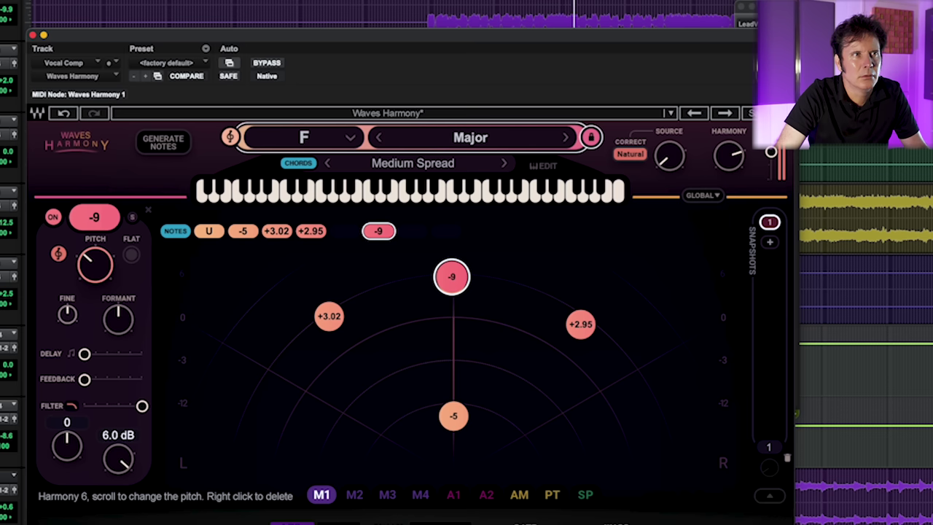
pyautogui.click(132, 217)
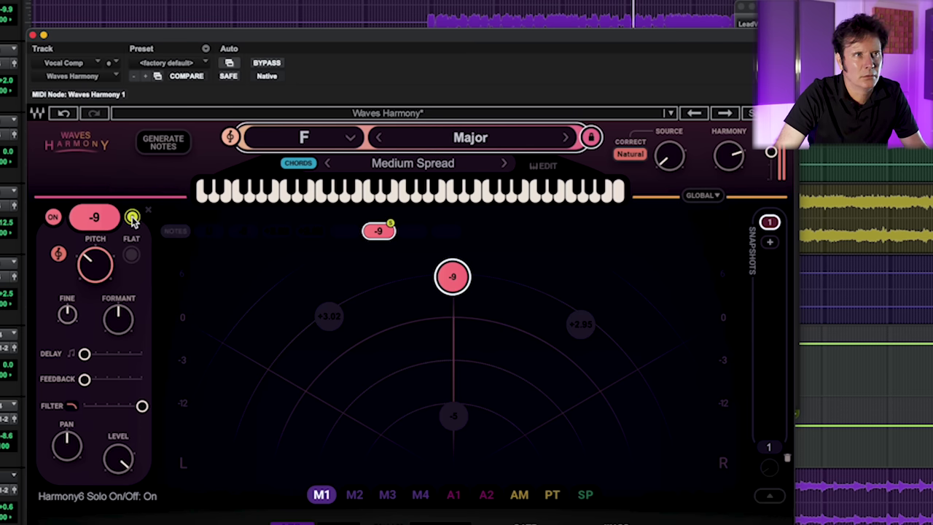
# - Lower the -9 harmony to just under -7.5 dB, keep it centred, and return it to the full blend
pyautogui.moveTo(452, 276); pyautogui.dragTo(453, 380)
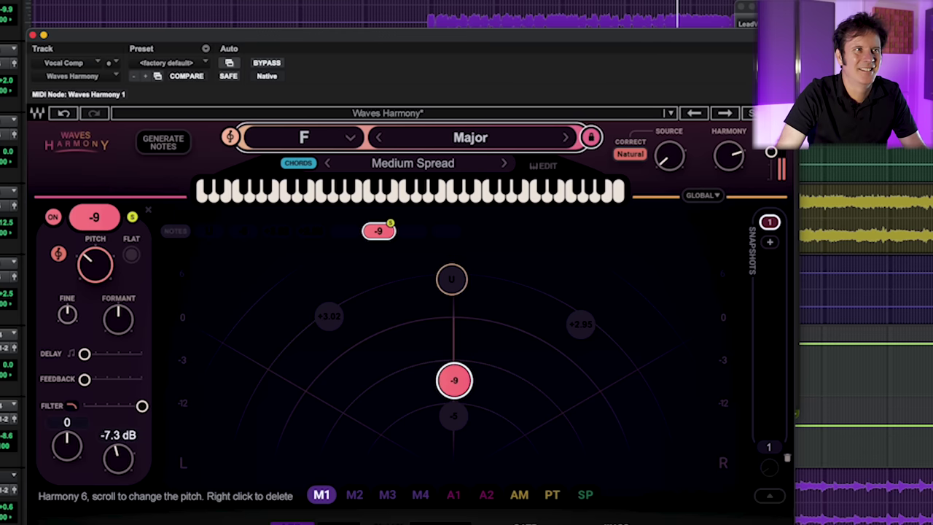
pyautogui.click(133, 217)
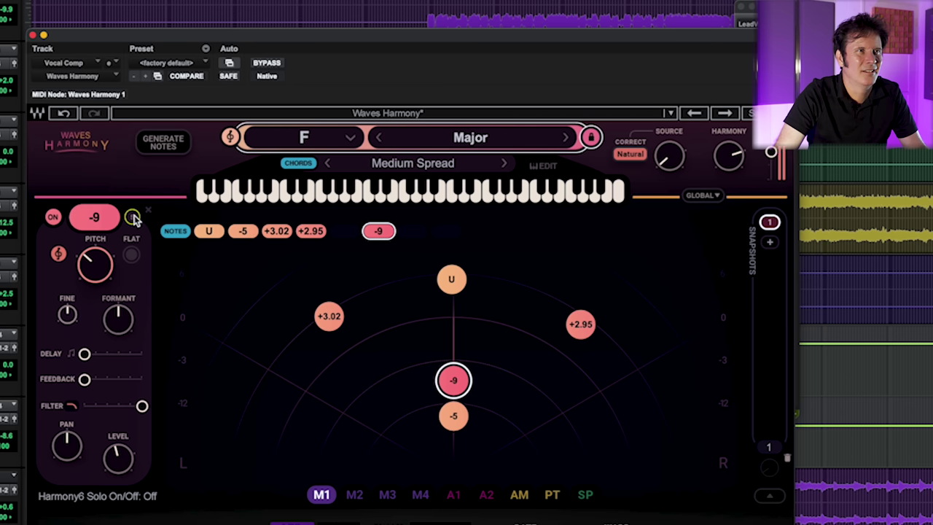
pyautogui.moveTo(462, 379); pyautogui.dragTo(462, 381)
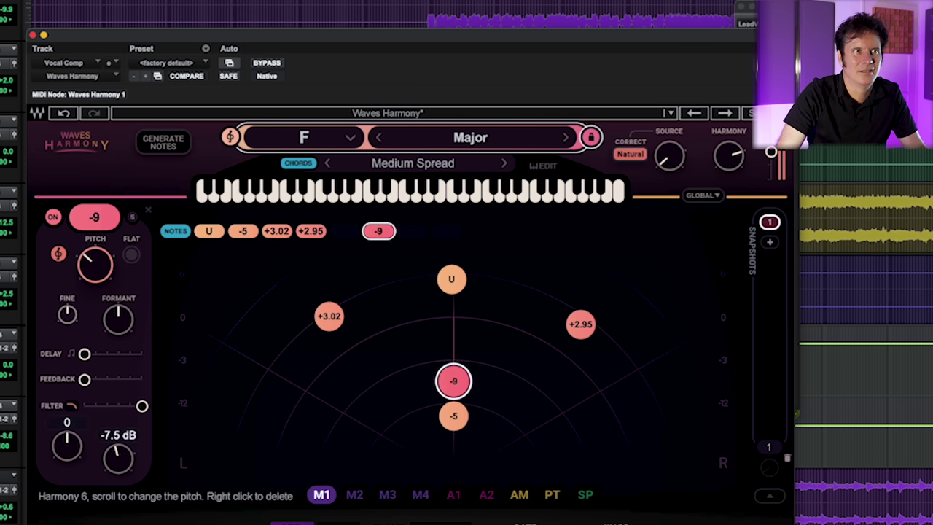
pyautogui.click(454, 385)
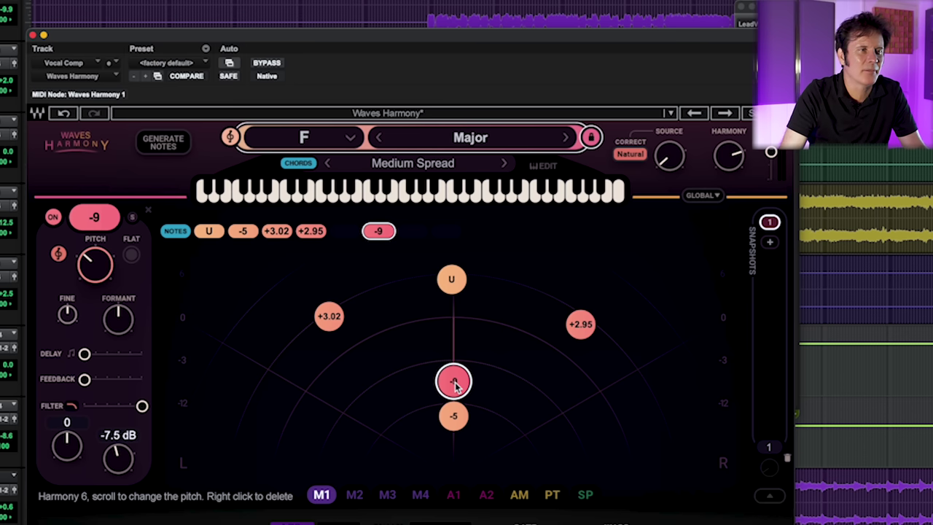
pyautogui.moveTo(454, 385); pyautogui.dragTo(454, 388)
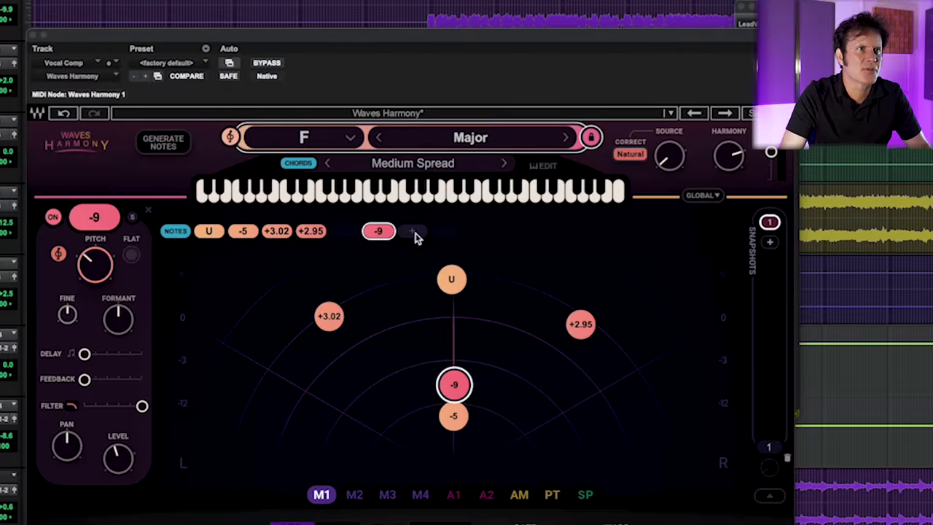
# - Add a +12 harmony in the seventh note slot, audition it soloed, and set its level to -12.5 dB before unsoloing it
pyautogui.click(412, 231)
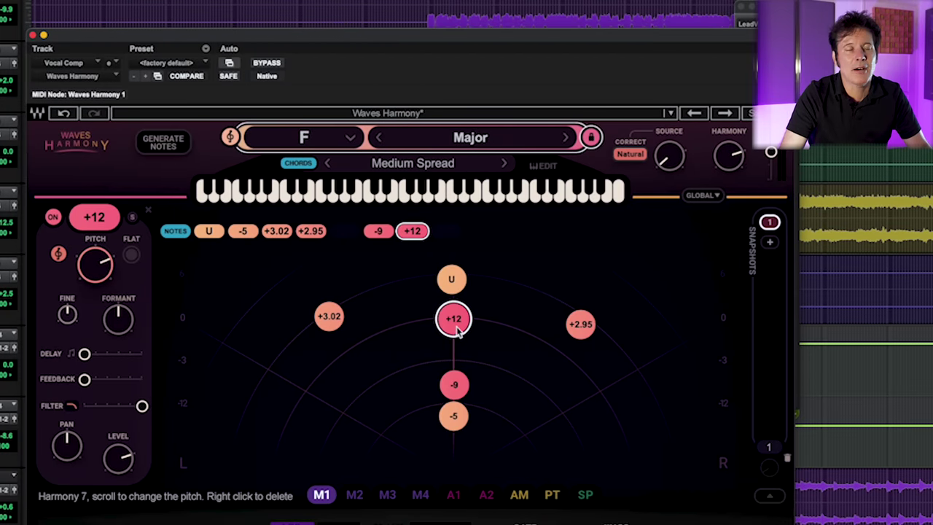
pyautogui.moveTo(458, 330); pyautogui.dragTo(457, 287)
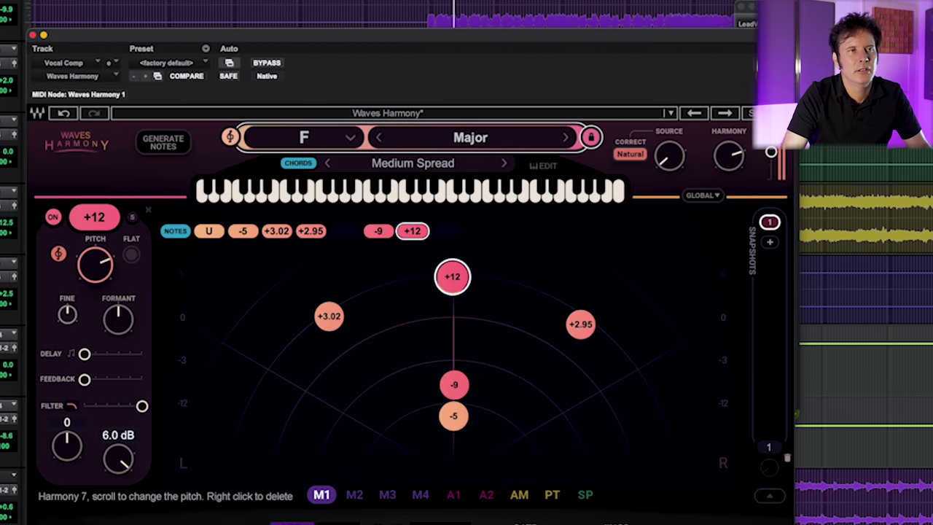
pyautogui.click(132, 218)
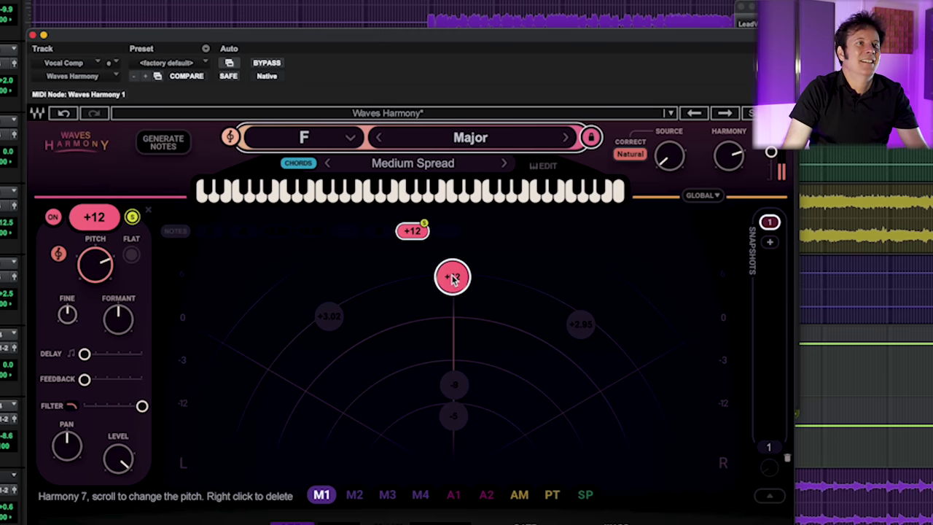
pyautogui.moveTo(453, 277); pyautogui.dragTo(449, 411)
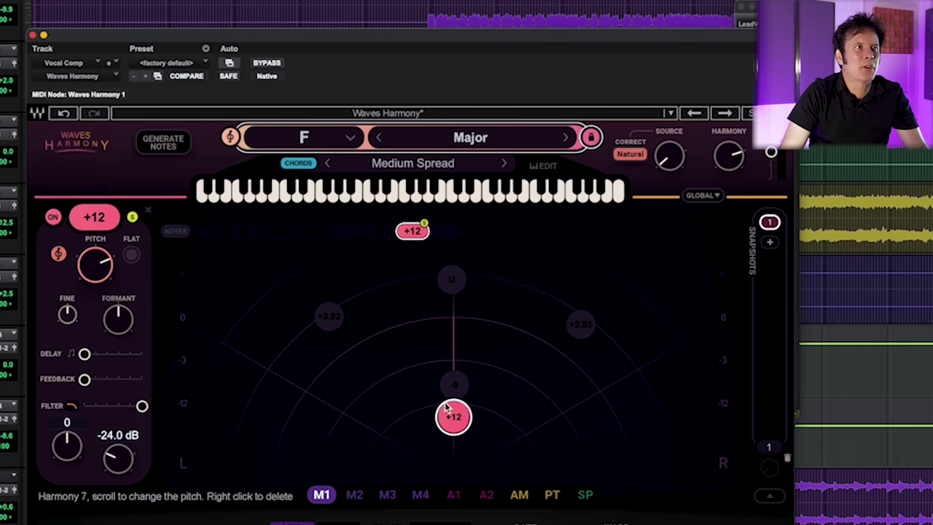
pyautogui.moveTo(449, 416); pyautogui.dragTo(454, 403)
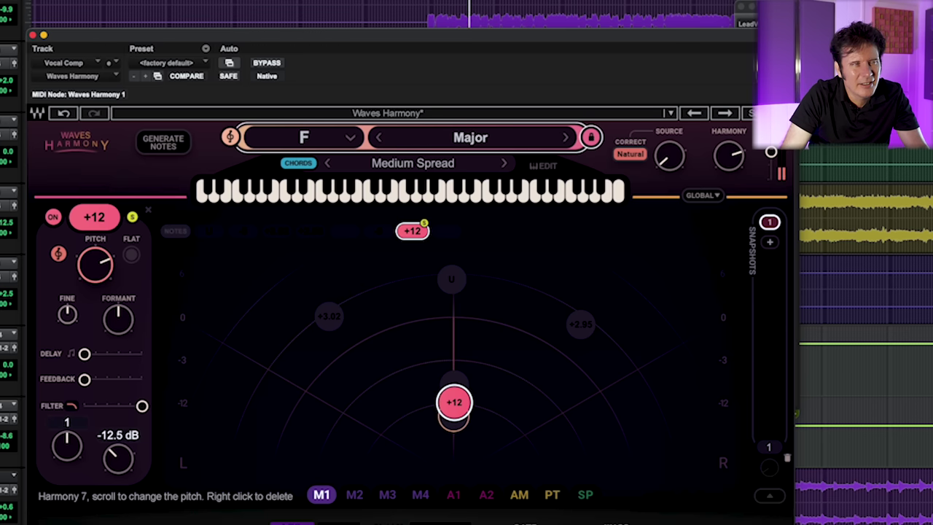
pyautogui.click(132, 217)
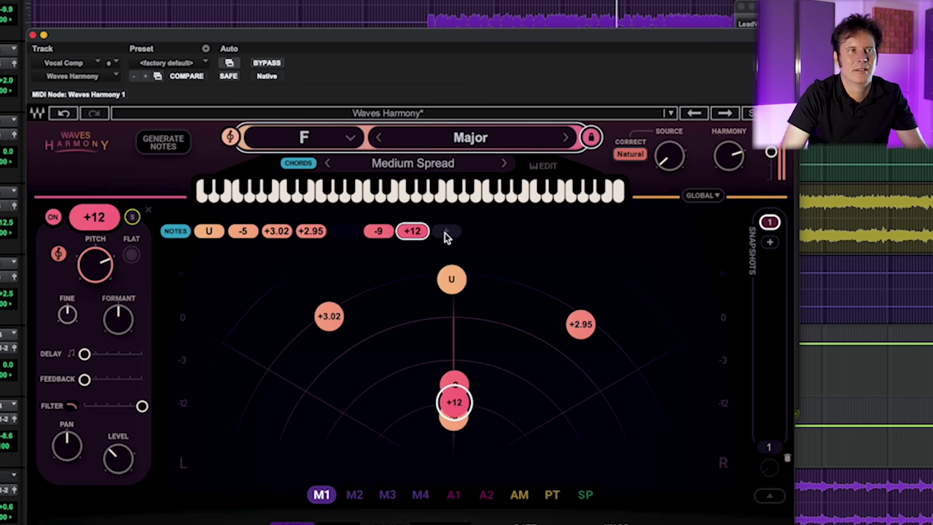
# - Add a -12 harmony in the eighth note slot, audition it soloed, and settle its level at -2.6 dB in the full blend
pyautogui.click(446, 233)
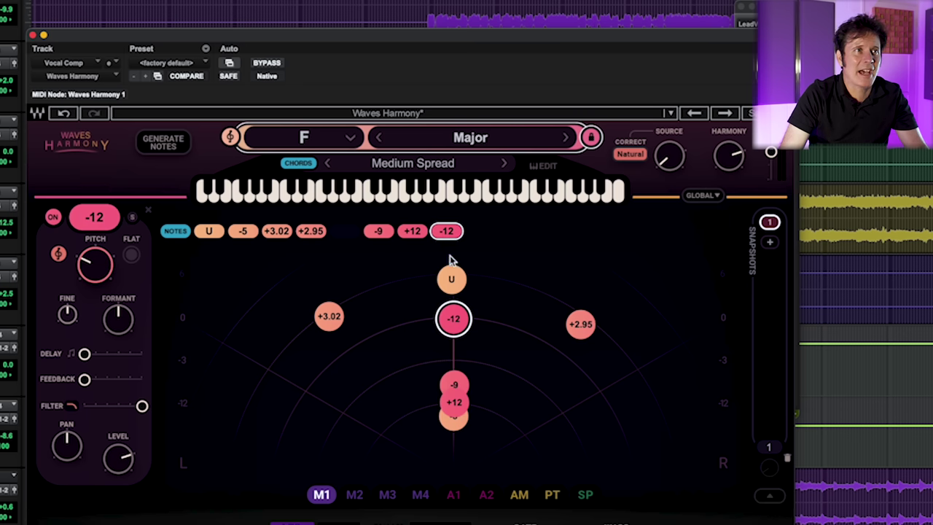
pyautogui.click(132, 218)
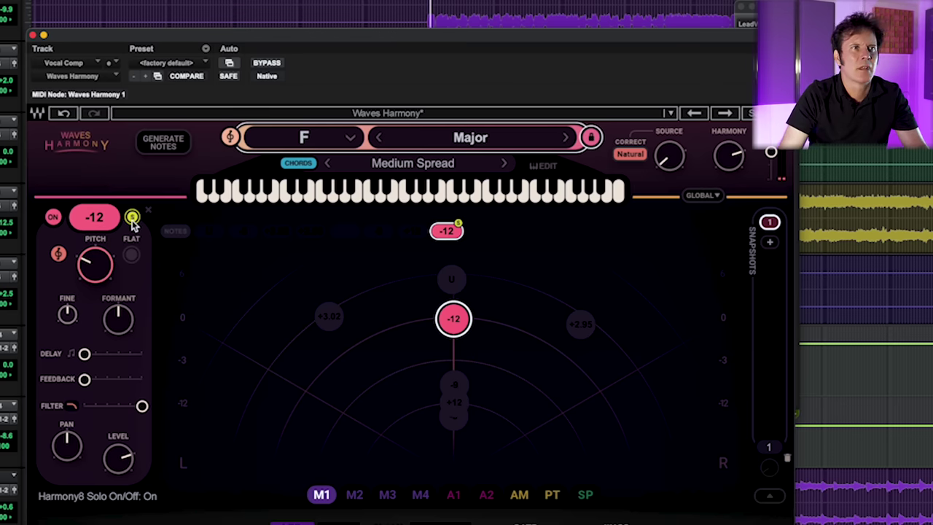
pyautogui.moveTo(458, 329); pyautogui.dragTo(458, 288)
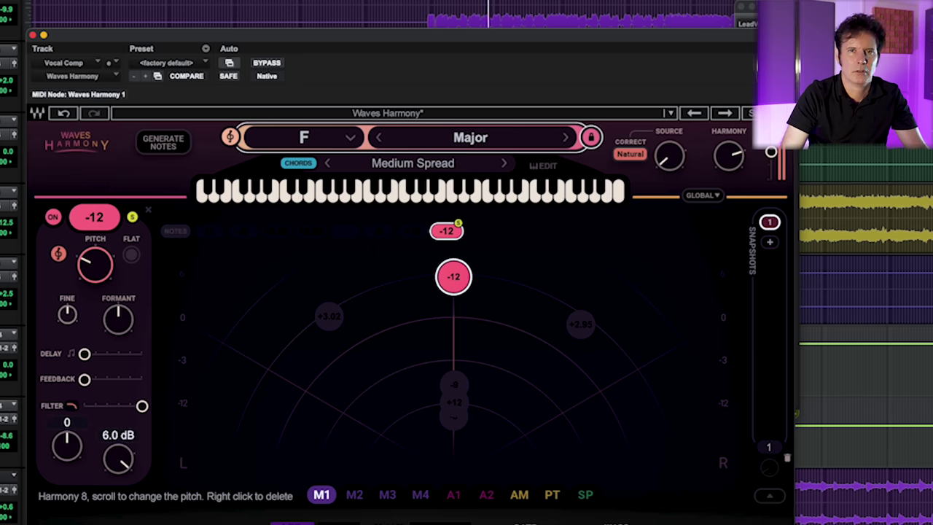
pyautogui.click(458, 286)
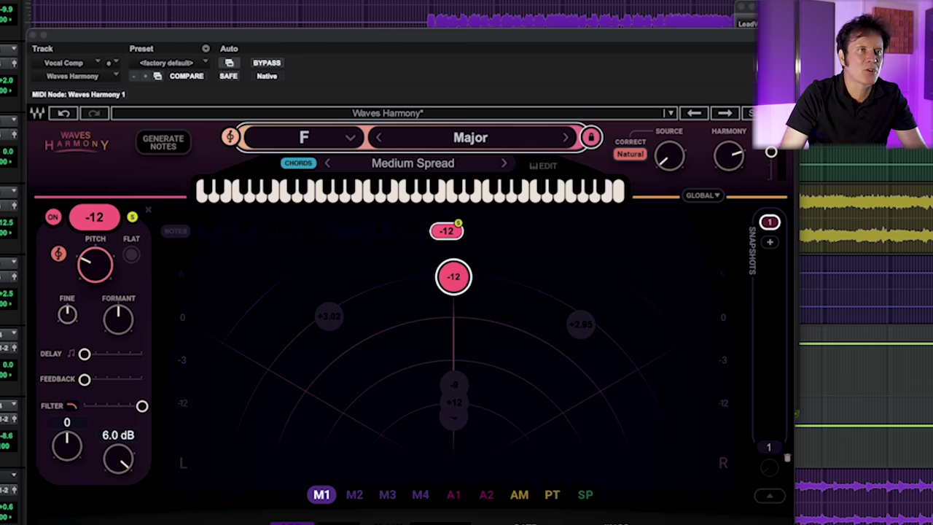
pyautogui.click(132, 217)
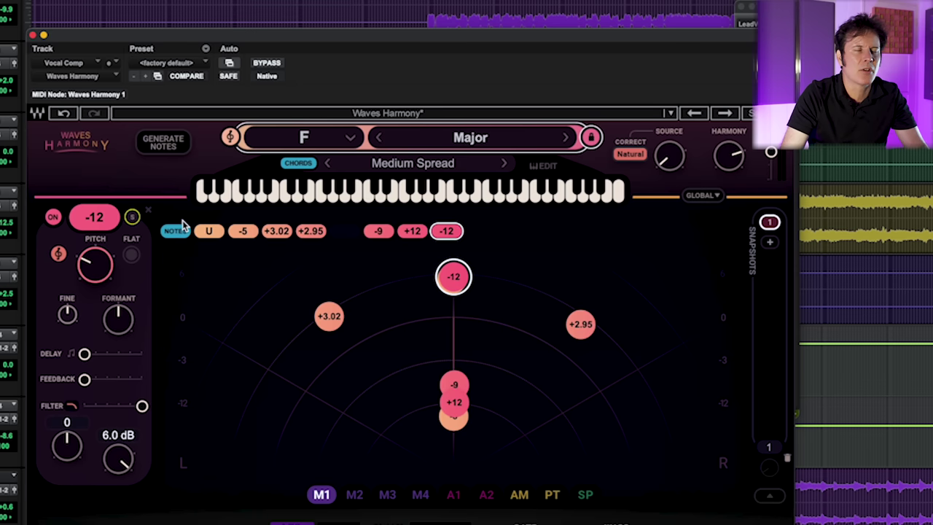
pyautogui.moveTo(453, 279); pyautogui.dragTo(449, 361)
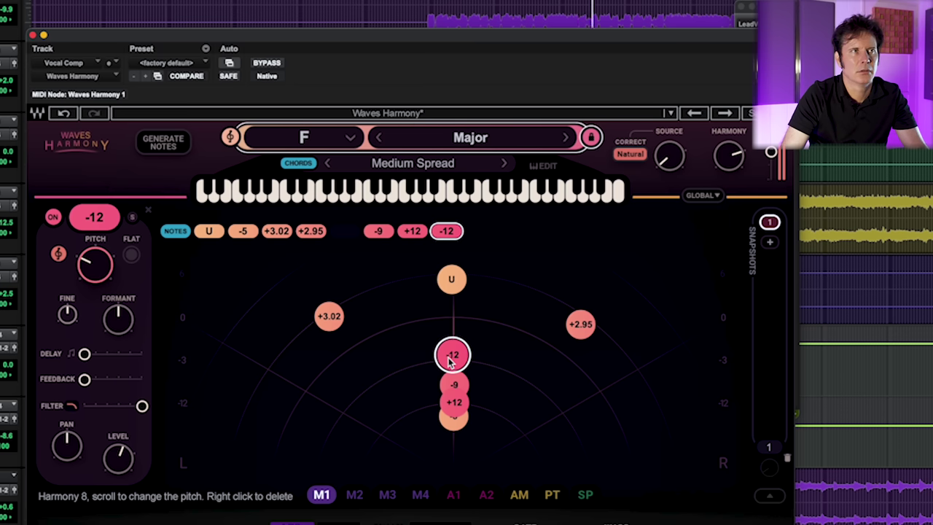
# - Compare the mix with Waves Harmony bypassed and active, and inspect the U, +3.02 and +2.95 voices
pyautogui.click(276, 65)
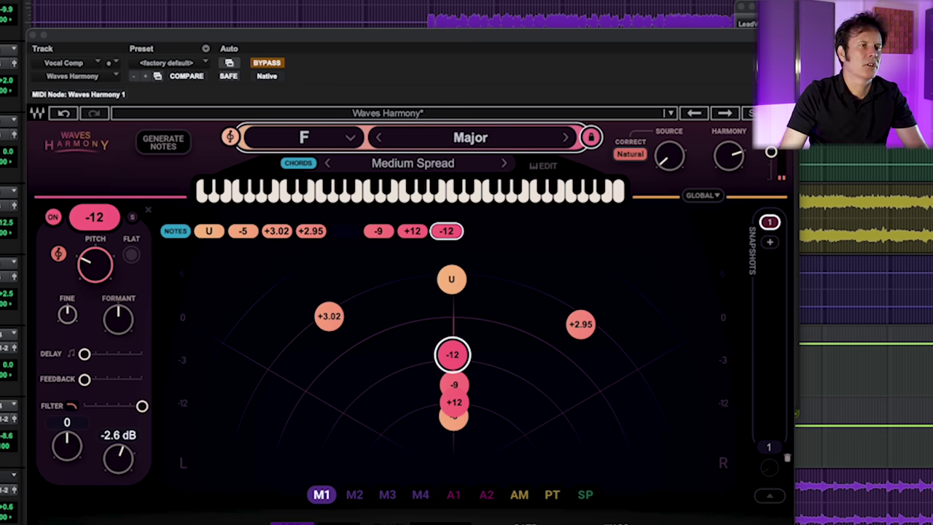
pyautogui.click(268, 63)
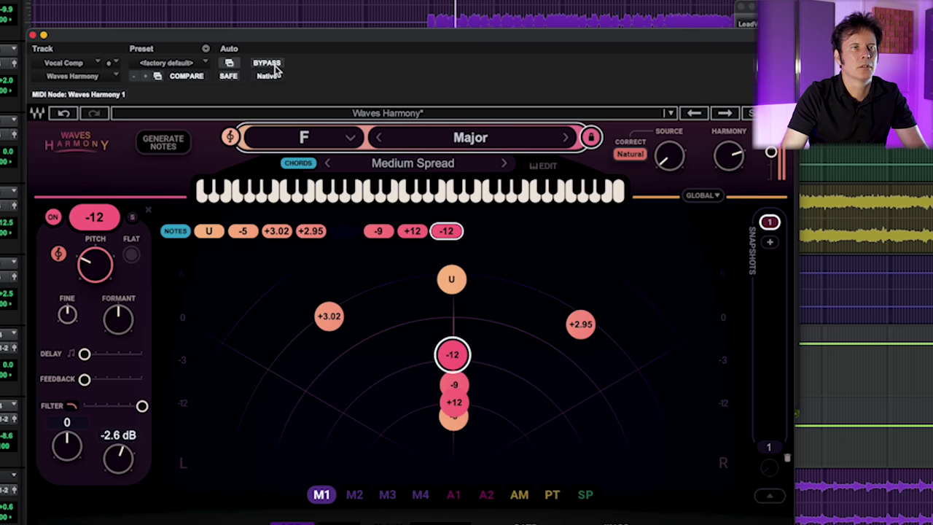
pyautogui.click(452, 279)
pyautogui.click(329, 316)
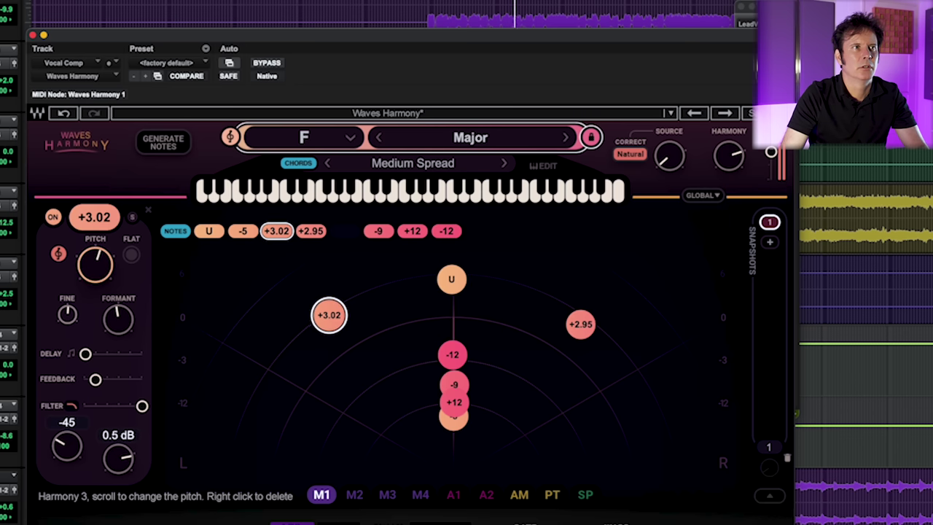
pyautogui.click(580, 324)
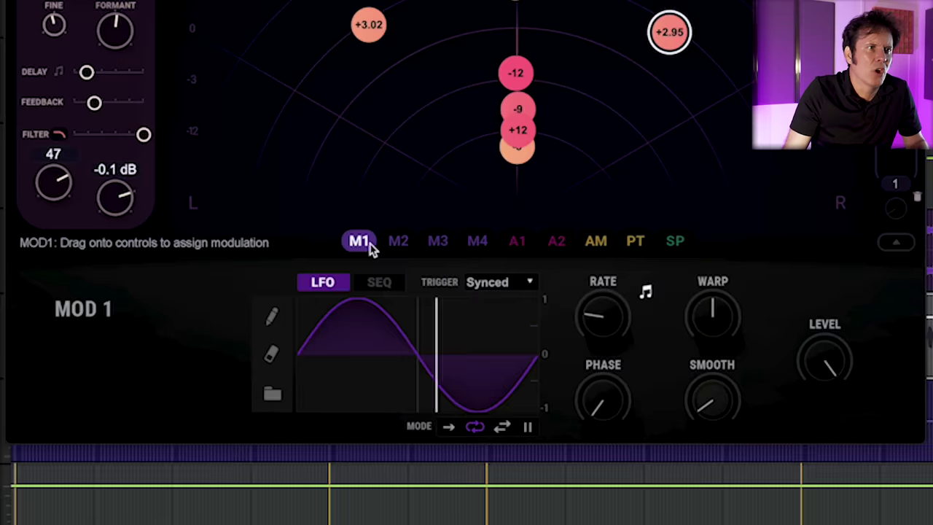
# - Review the settings of the MOD, ADSR, Amplitude, Pitch and Spreader modulation sources, ending on MOD 1
pyautogui.click(400, 242)
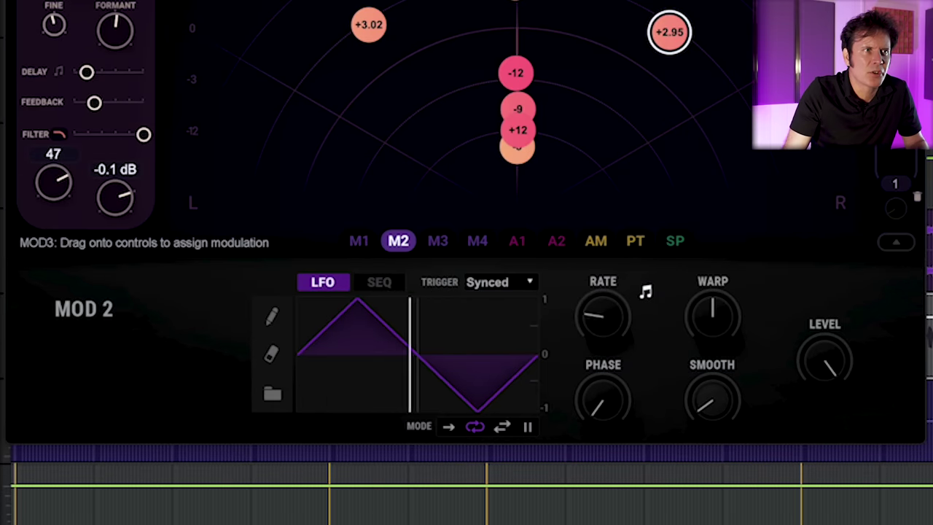
pyautogui.click(437, 243)
pyautogui.click(477, 242)
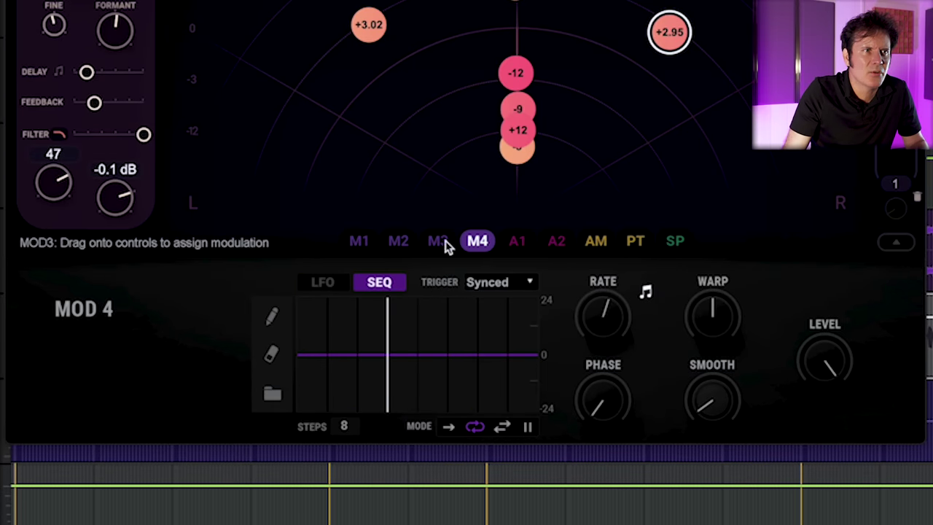
pyautogui.click(437, 241)
pyautogui.click(518, 248)
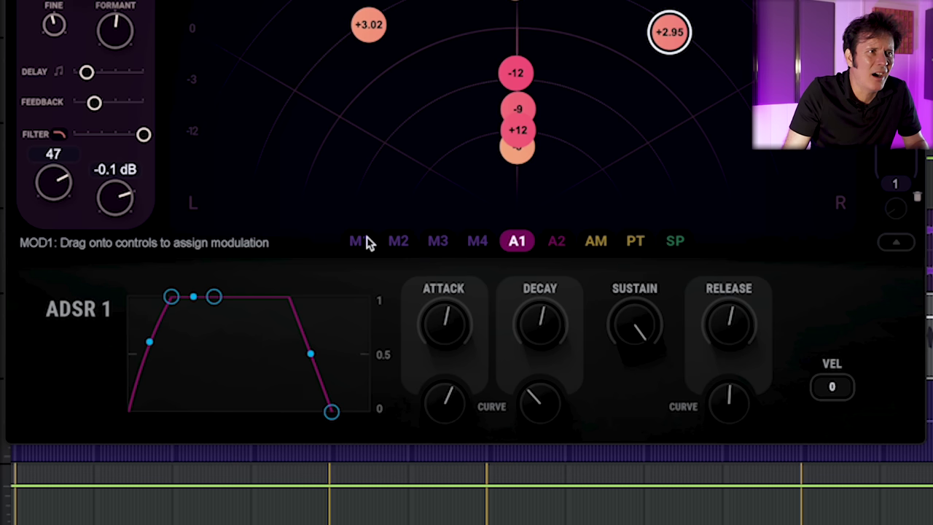
pyautogui.click(556, 243)
pyautogui.click(599, 246)
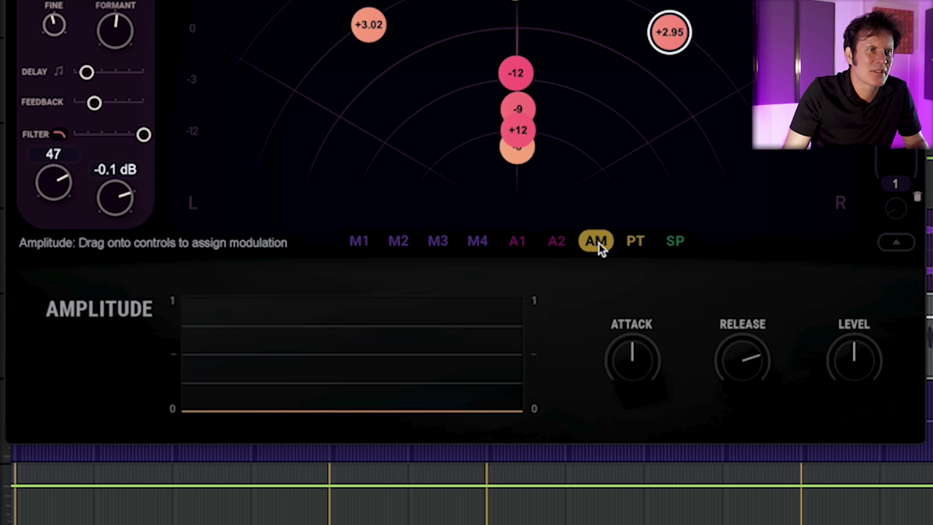
pyautogui.click(634, 247)
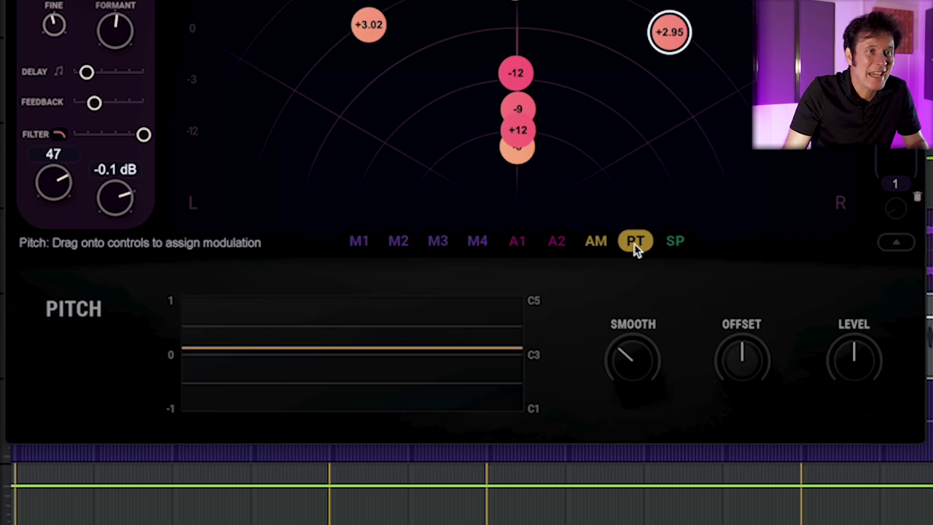
pyautogui.click(673, 242)
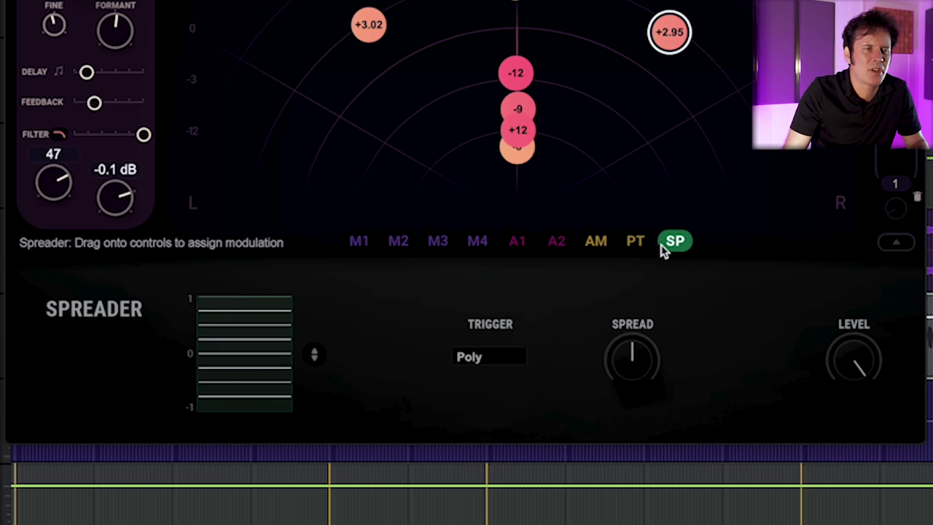
pyautogui.click(354, 244)
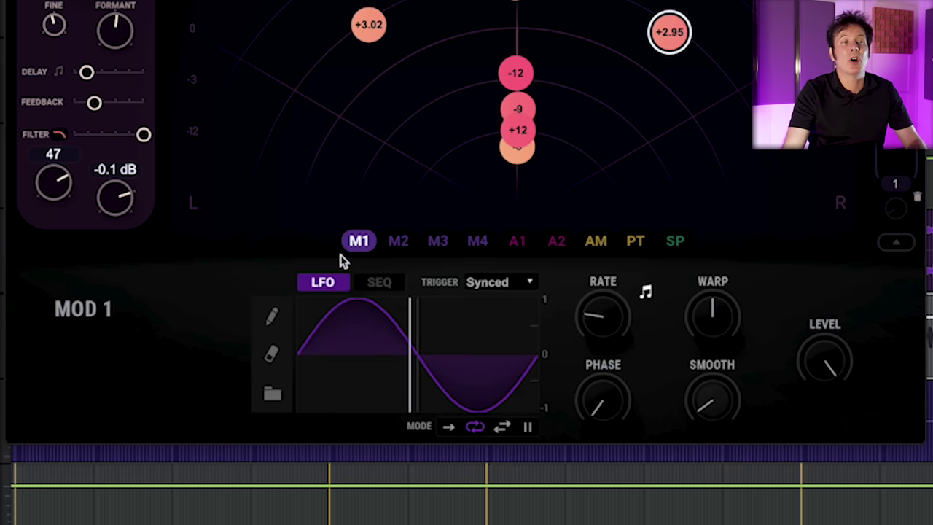
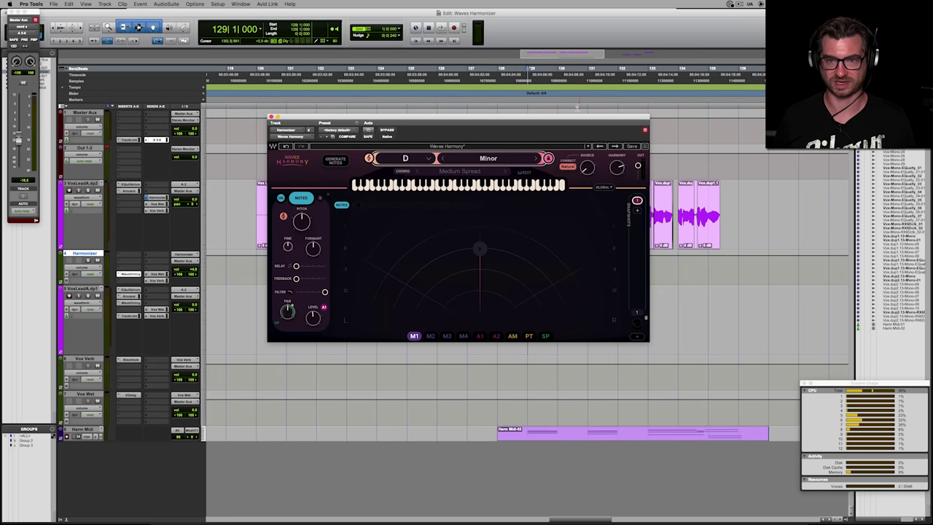
# - Move the Waves Harmony window clear of the VoxLeadA.dp2 clips, select the clips from bar 128 onward, and play the MIDI-driven harmonies
pyautogui.moveTo(565, 118); pyautogui.dragTo(600, 270)
pyautogui.moveTo(495, 198); pyautogui.dragTo(738, 211)
pyautogui.press('space')
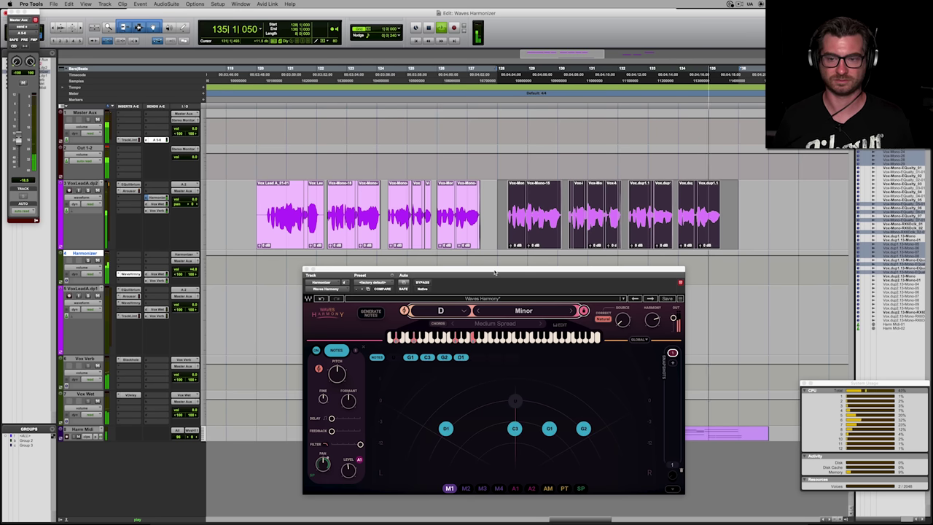
pyautogui.press('space')
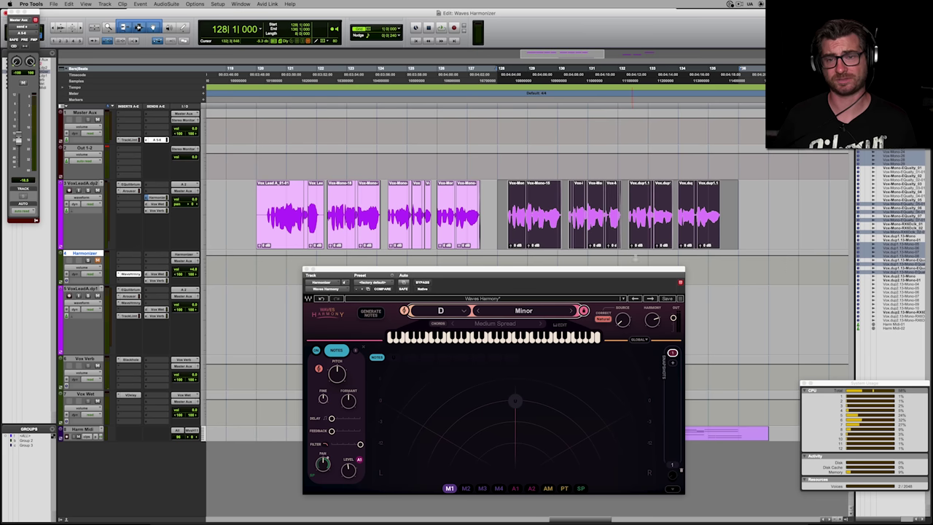
# - Audition the MIDI-driven harmonies on the selected VoxLeadA.dp2 clips from bar 128
pyautogui.press('space')
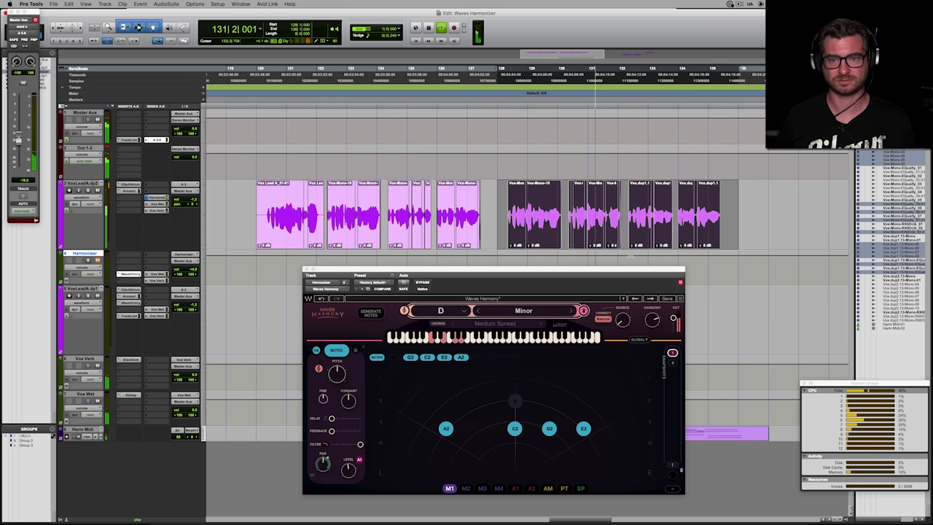
pyautogui.press('space')
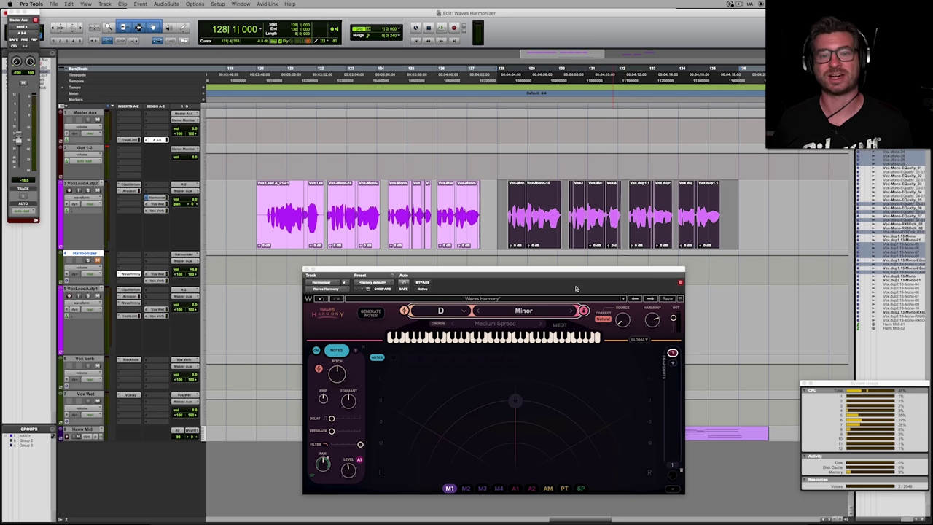
# - Move the Waves Harmony window clear of the Harm Midi-02 clip, select the clip, and check the Harm Midi track's MIDI output routing
pyautogui.moveTo(556, 272); pyautogui.dragTo(614, 187)
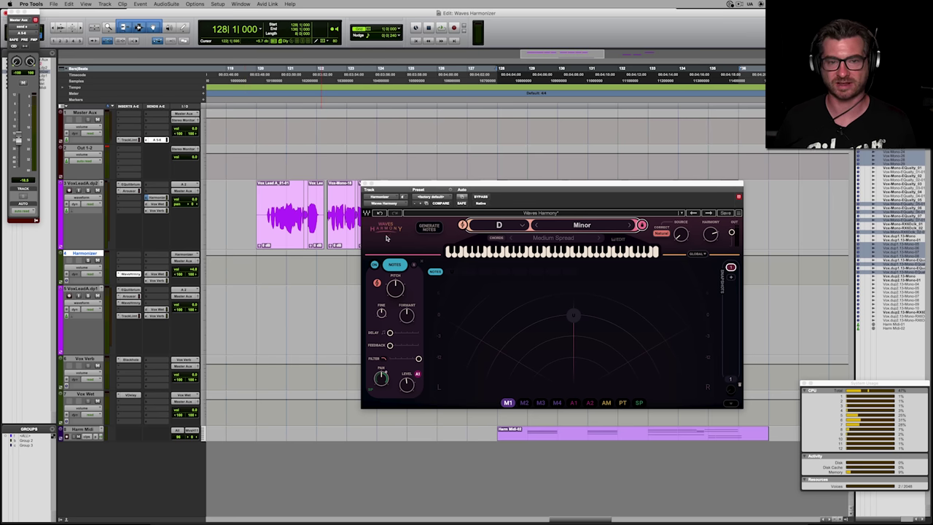
pyautogui.moveTo(532, 185); pyautogui.dragTo(540, 106)
pyautogui.click(537, 438)
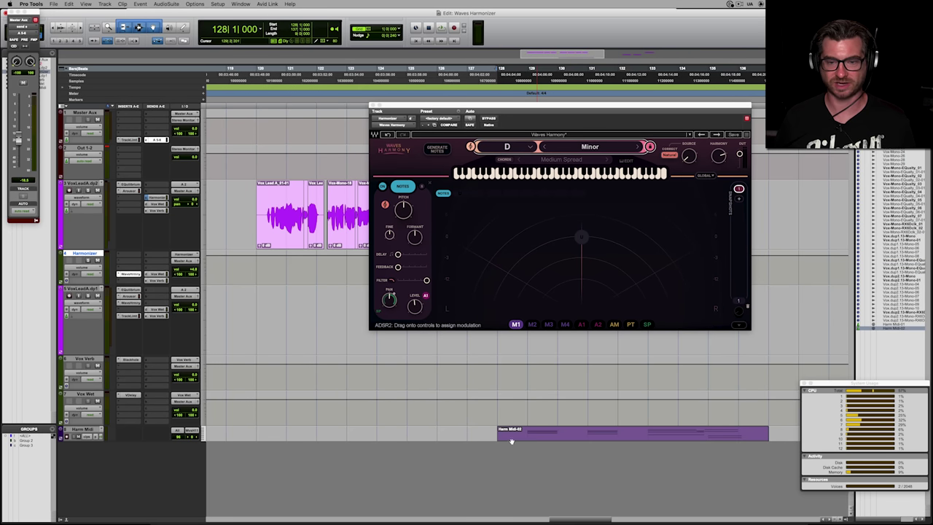
pyautogui.click(191, 432)
pyautogui.moveTo(191, 431)
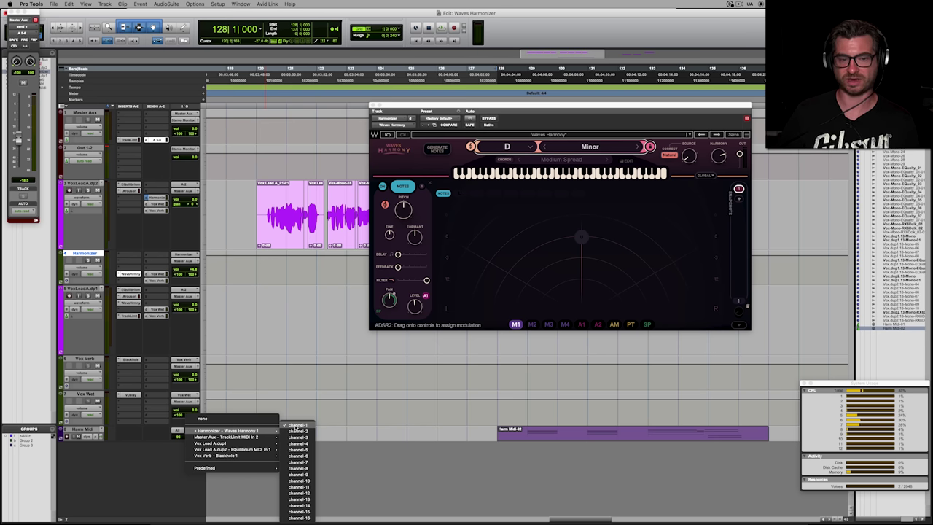
pyautogui.click(706, 360)
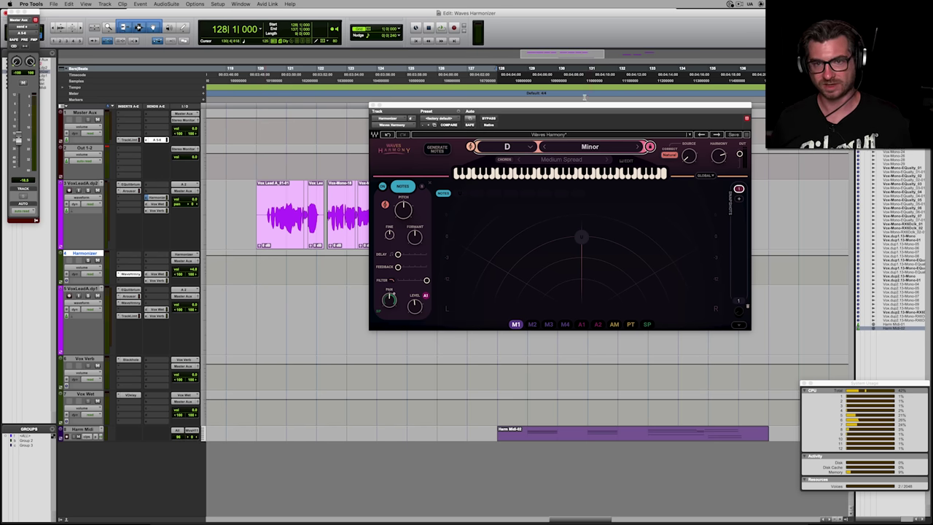
# - Record-enable the Harm Midi track and set the Spreader's spread to 0.76, trying the ReTrigger trigger mode before returning to Poly
pyautogui.moveTo(580, 106); pyautogui.dragTo(566, 122)
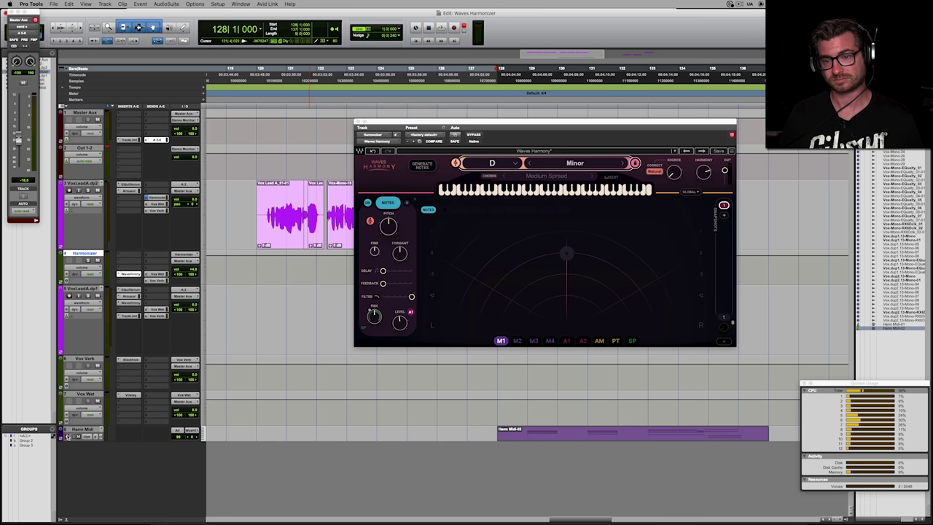
pyautogui.click(67, 436)
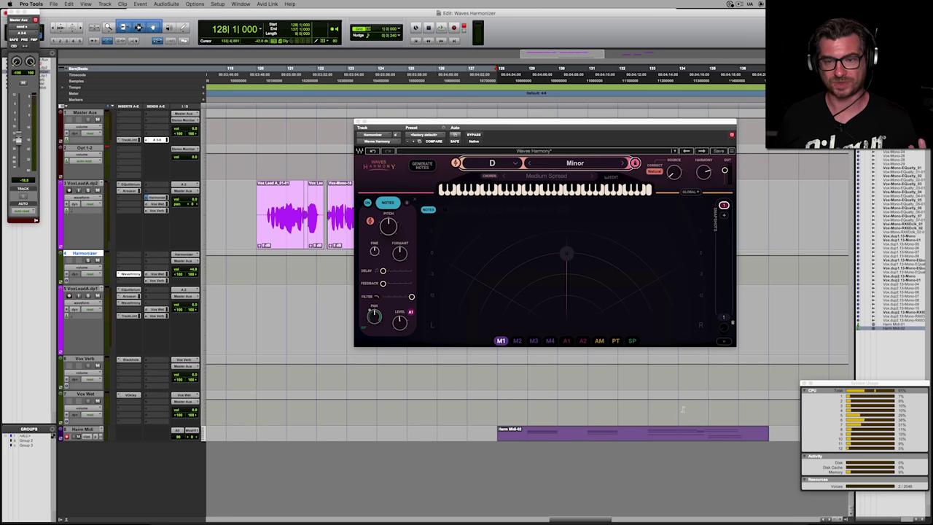
pyautogui.click(632, 341)
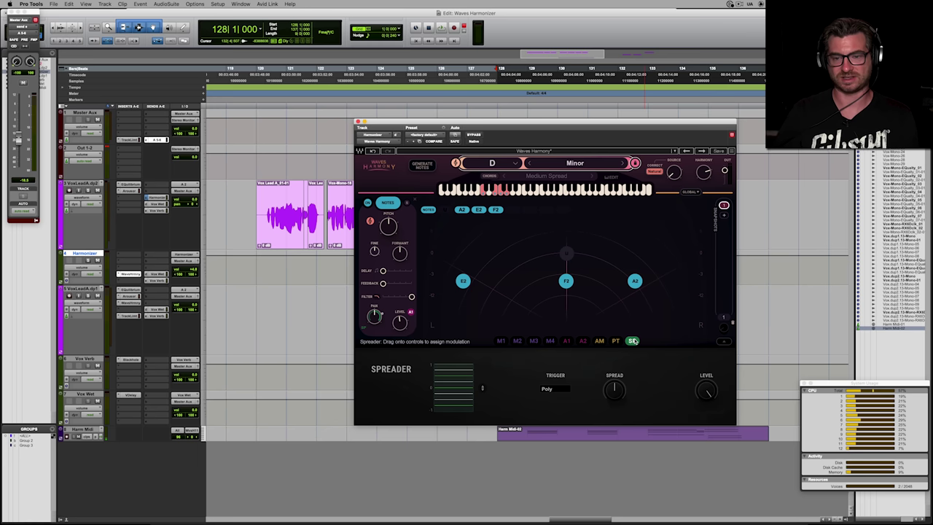
pyautogui.moveTo(615, 390)
pyautogui.mouseDown()
pyautogui.moveTo(615, 368)
pyautogui.moveTo(612, 397)
pyautogui.mouseUp()
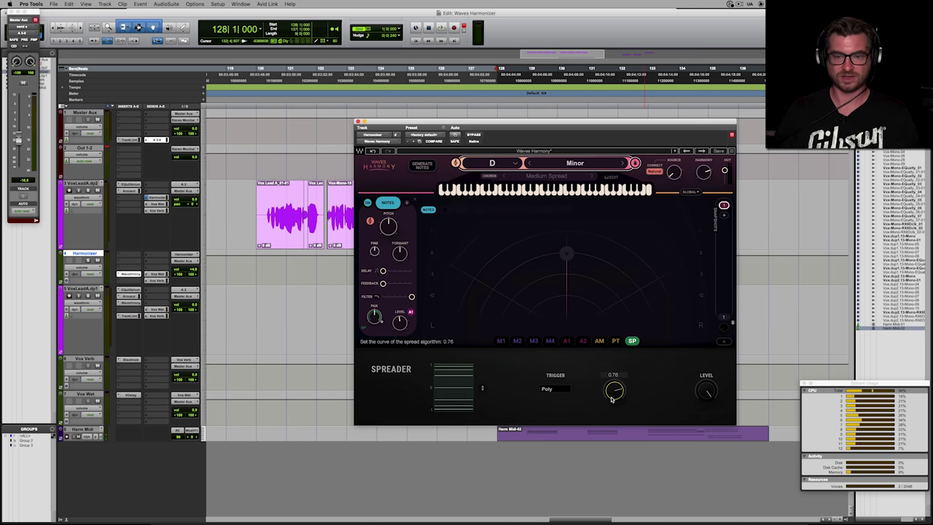
pyautogui.click(553, 390)
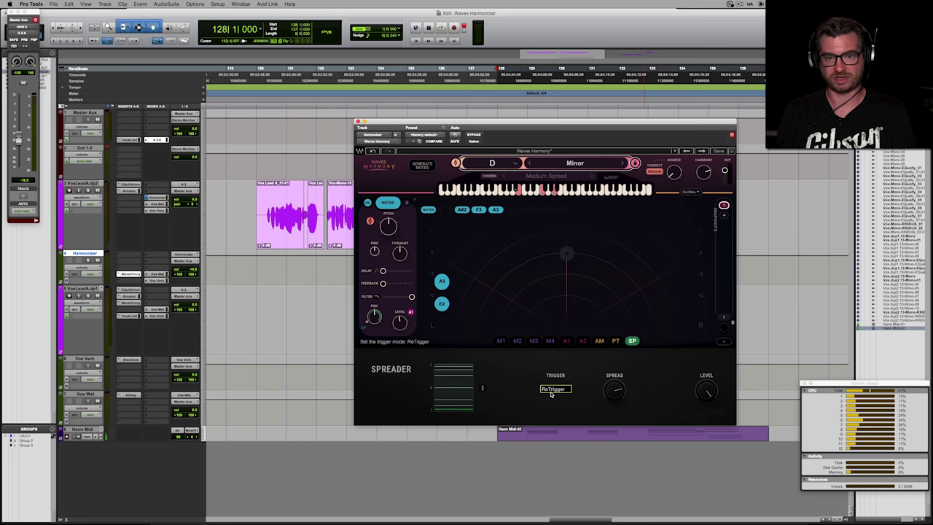
pyautogui.click(553, 391)
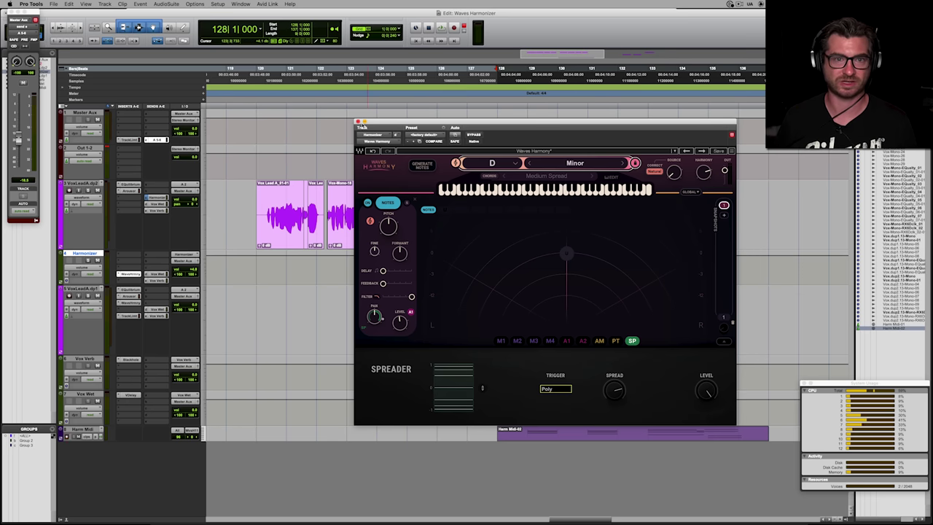
# - Close the Waves Harmony window, and select and solo the VoxLeadA.dp1 clips from bar 144 to bar 149
pyautogui.click(357, 123)
pyautogui.scroll(-5, 563, 324)
pyautogui.click(666, 270)
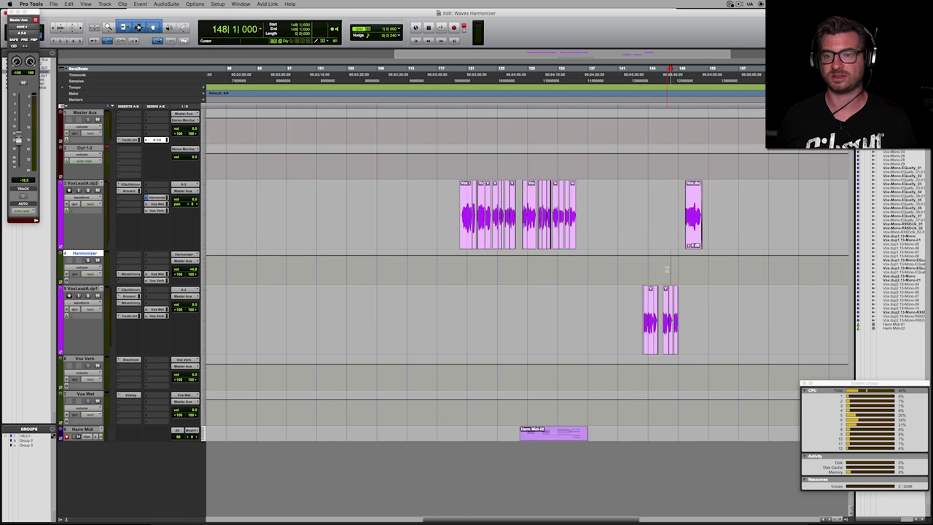
pyautogui.scroll(4, 666, 269)
pyautogui.moveTo(593, 320); pyautogui.dragTo(253, 323)
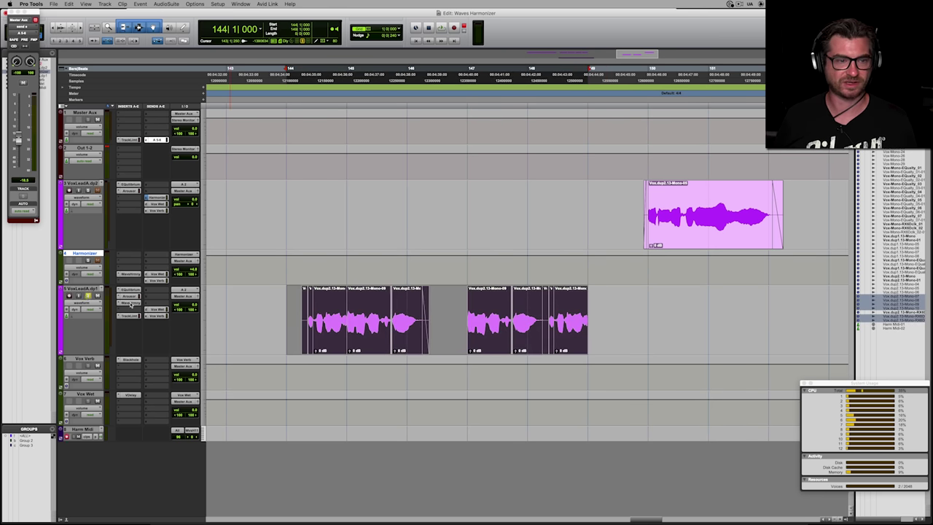
# - Open Waves Harmony on the VoxLeadA.dp1 track and audition the selected clips with its harmonies
pyautogui.click(129, 301)
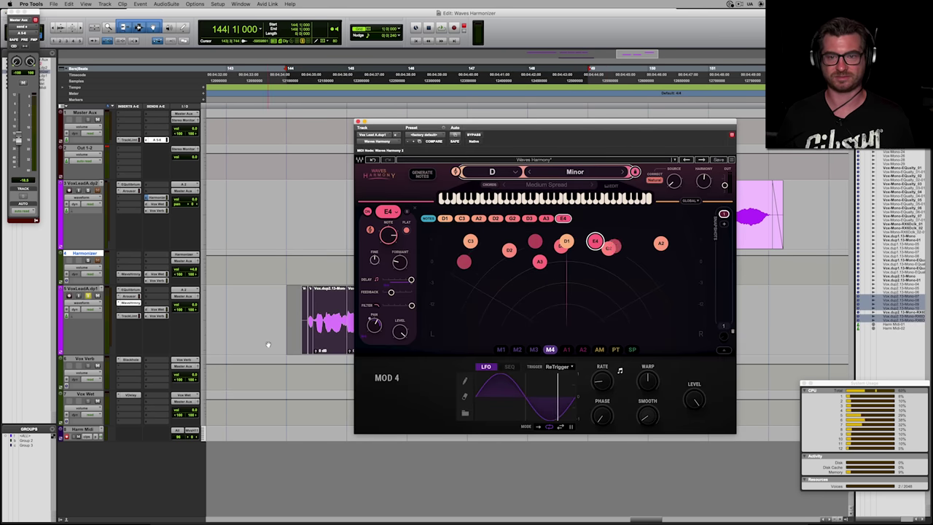
pyautogui.press('space')
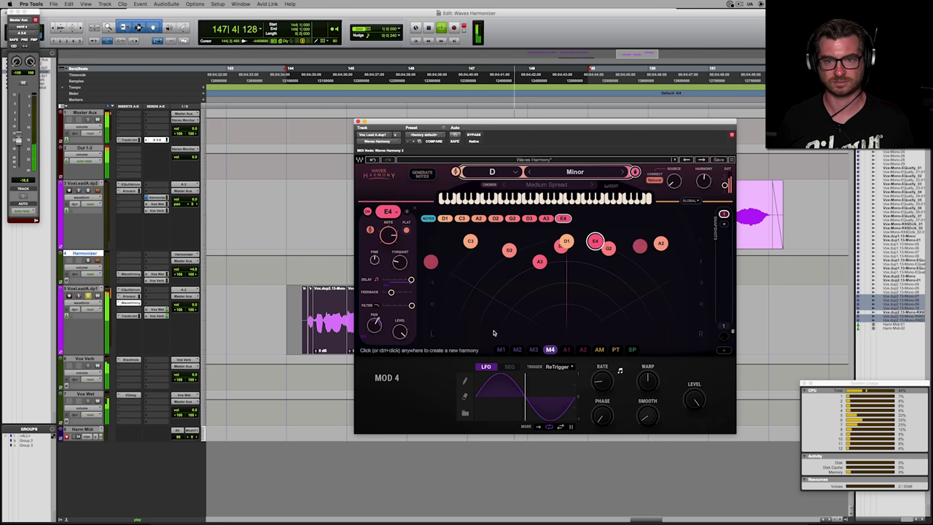
pyautogui.press('space')
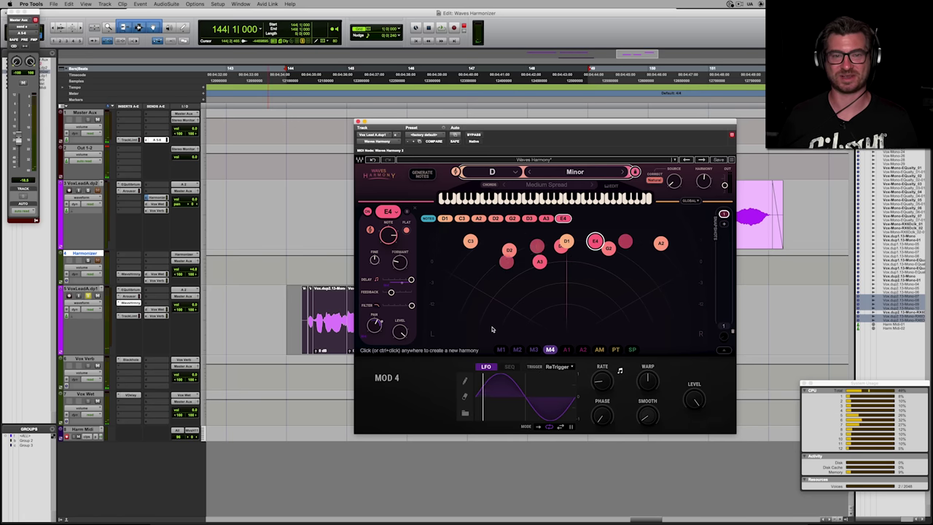
# - Move the Waves Harmony window aside to reselect the VoxLeadA.dp1 clips from bar 145 to bar 149, and bring the window back
pyautogui.moveTo(647, 122); pyautogui.dragTo(807, 33)
pyautogui.moveTo(588, 371); pyautogui.dragTo(341, 371)
pyautogui.moveTo(646, 32); pyautogui.dragTo(410, 81)
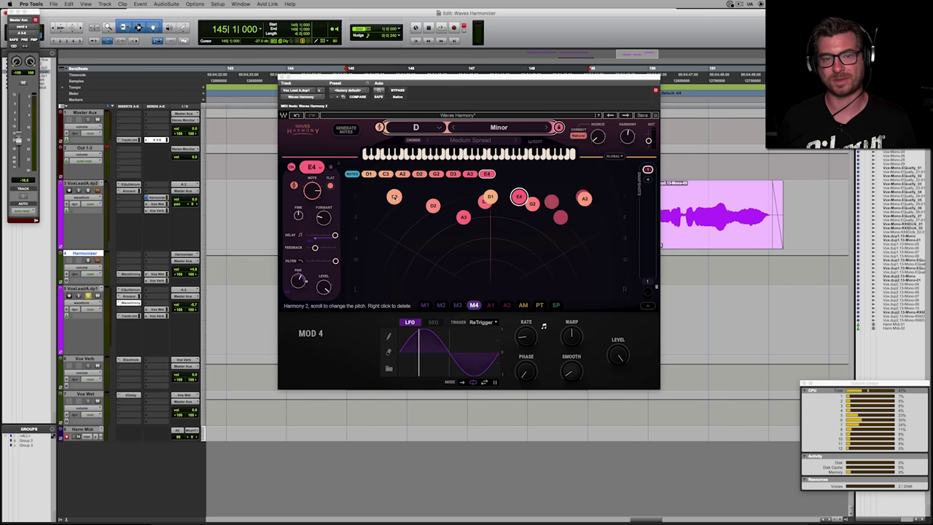
# - Review the C3 and G2 harmonies, and audition the selection while raising the source level
pyautogui.click(394, 197)
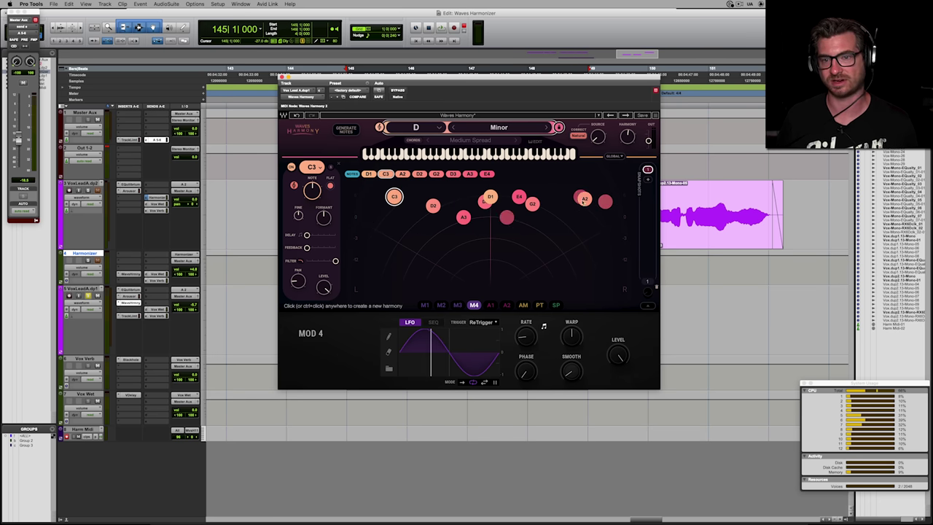
pyautogui.click(532, 204)
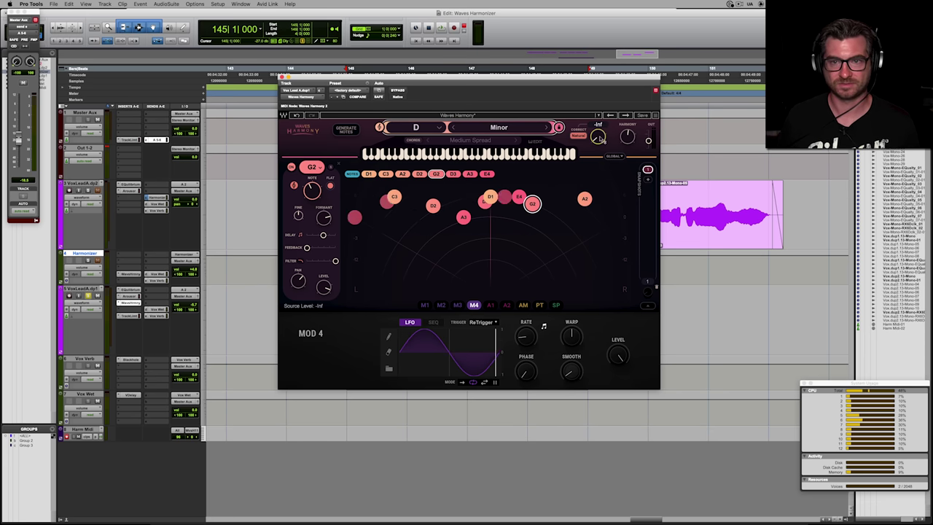
pyautogui.press('space')
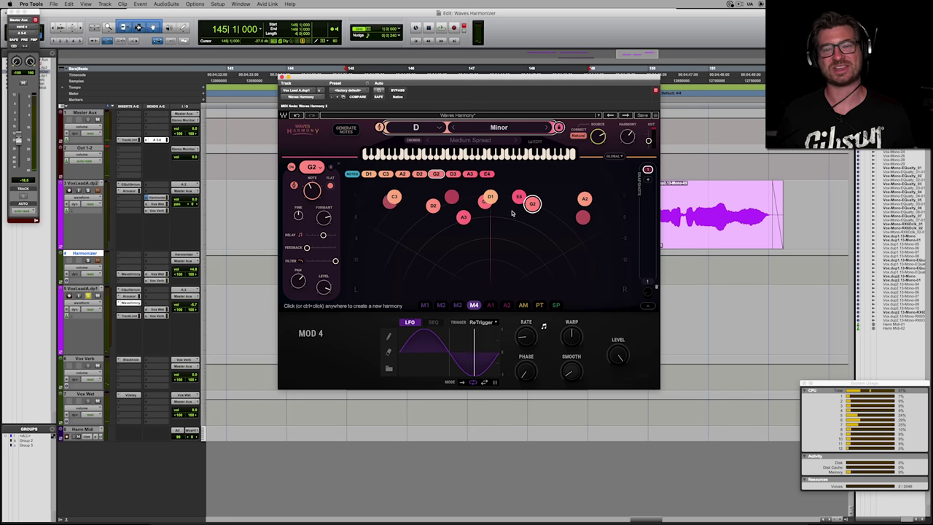
# - Examine the delay, pan and level settings of the G2, C3, D2, A3 and E4 harmonies
pyautogui.moveTo(323, 237)
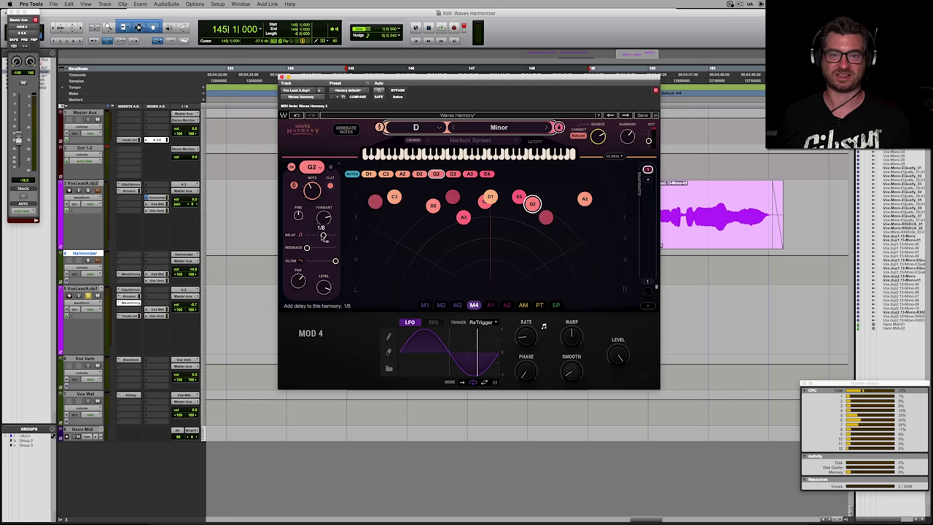
pyautogui.click(396, 196)
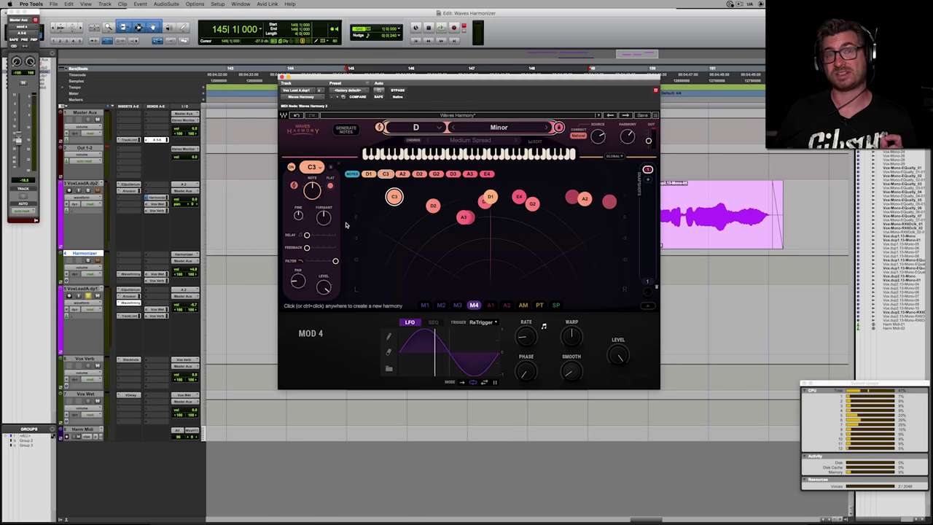
pyautogui.click(433, 205)
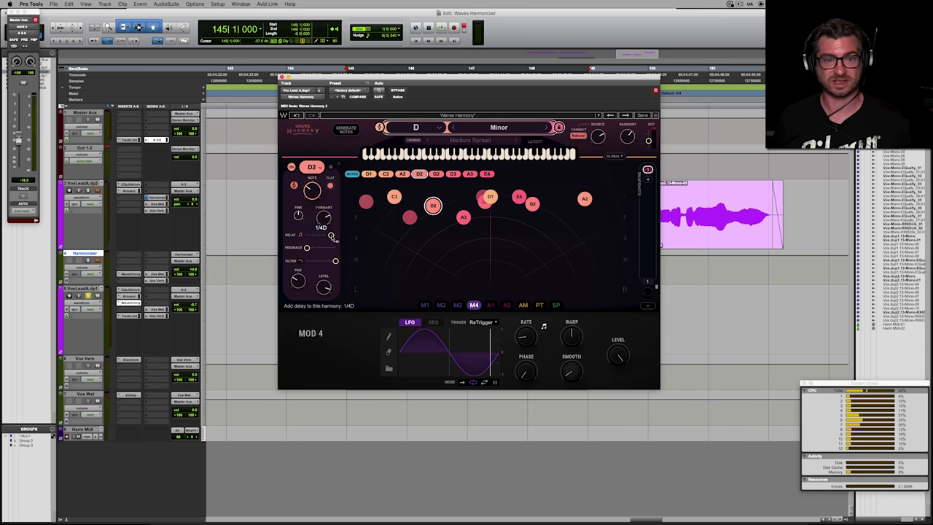
pyautogui.moveTo(331, 237)
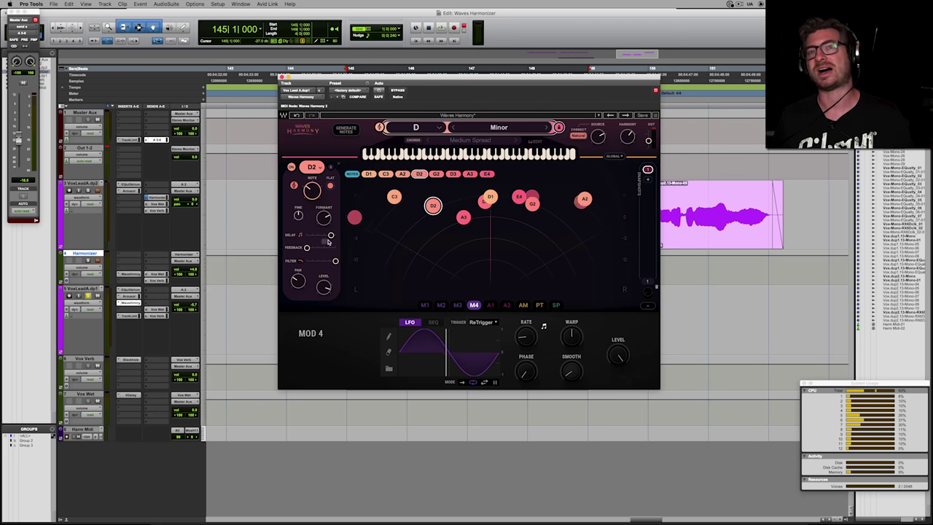
pyautogui.click(463, 217)
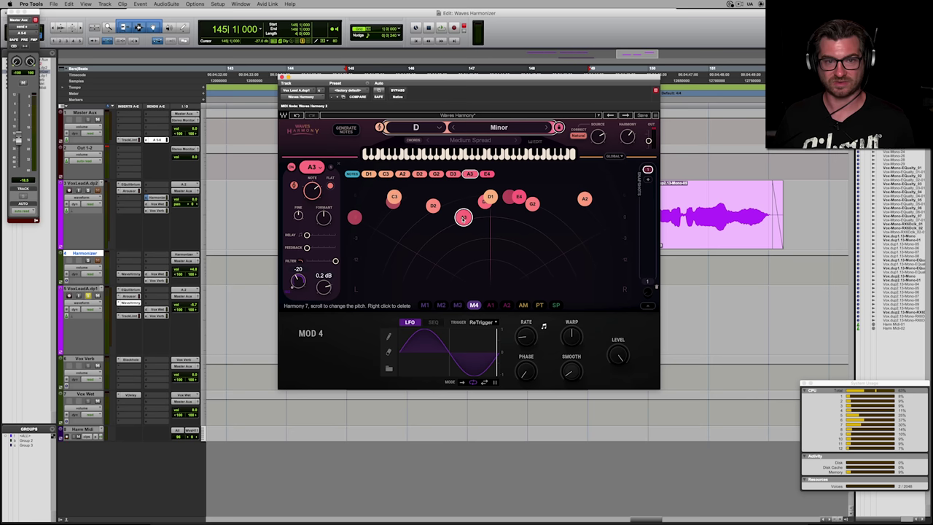
pyautogui.click(518, 196)
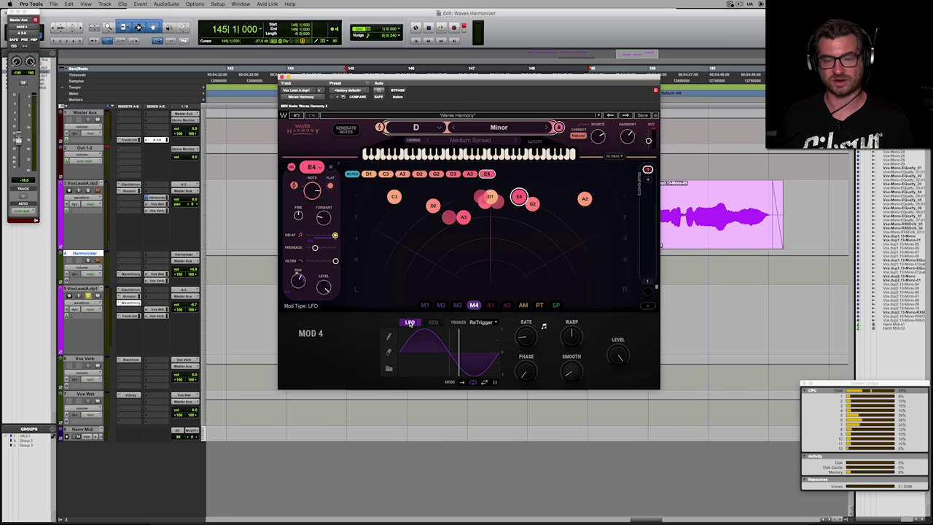
# - Review MOD 4's rate and the MOD 1 to 3, ADSR 1, Amplitude, Pitch and Spreader modulation sources, ending back on MOD 4
pyautogui.click(529, 340)
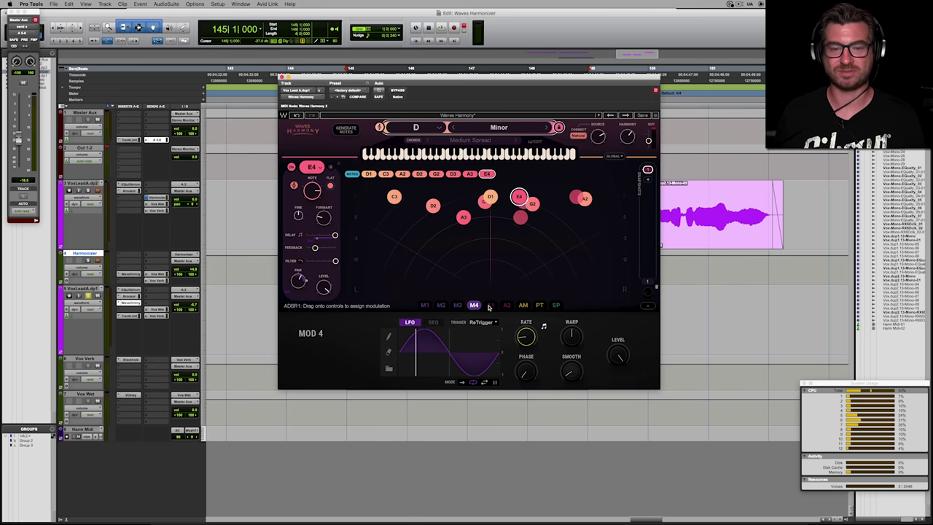
pyautogui.click(424, 305)
pyautogui.click(440, 305)
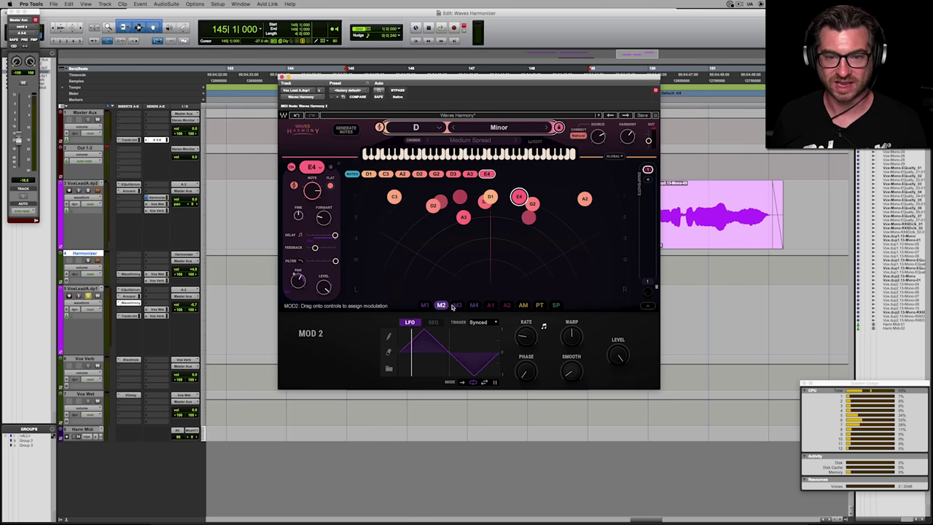
pyautogui.click(457, 305)
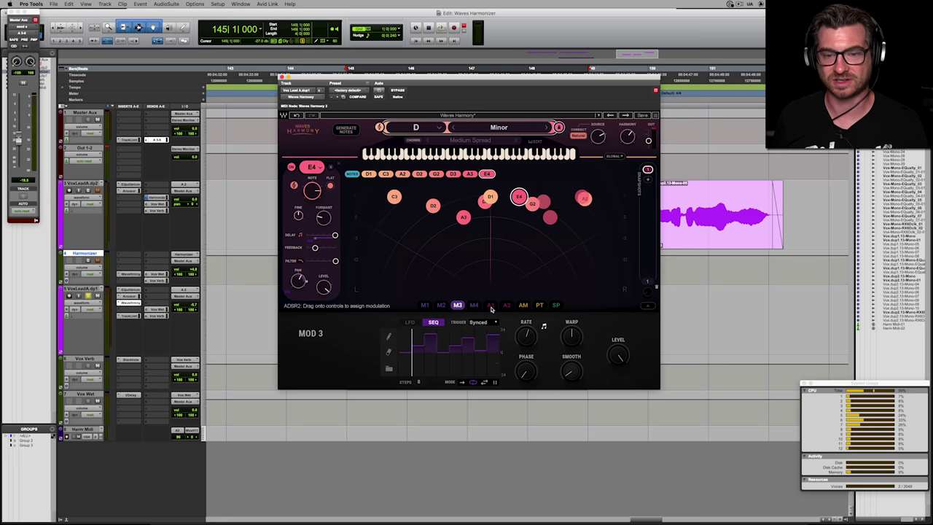
pyautogui.click(490, 306)
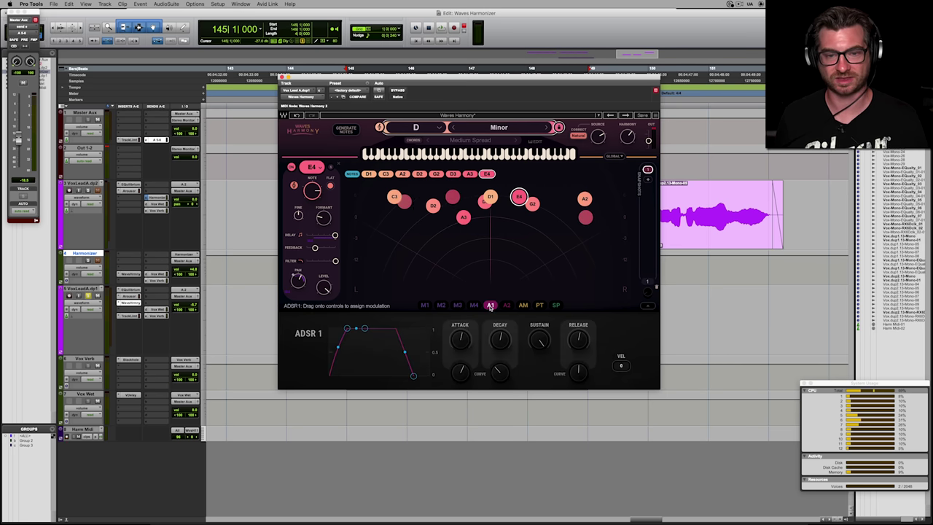
pyautogui.click(522, 305)
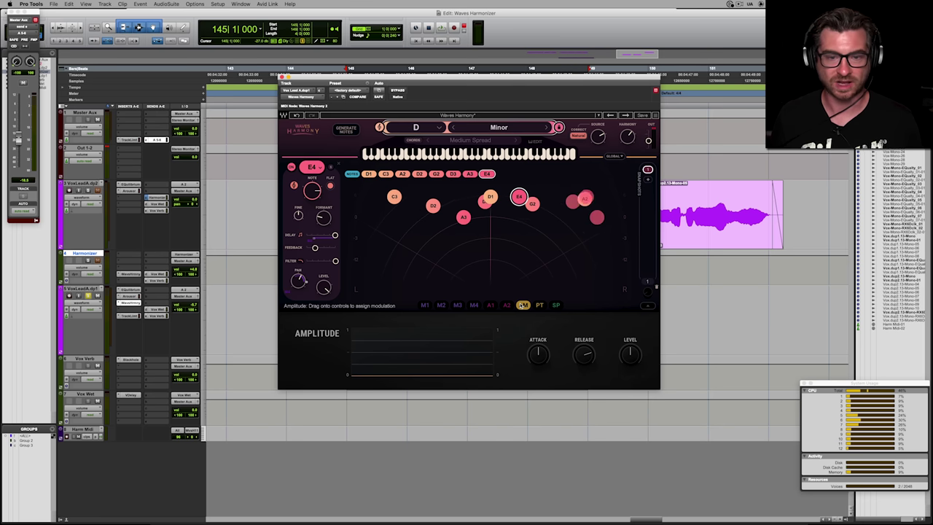
pyautogui.click(537, 305)
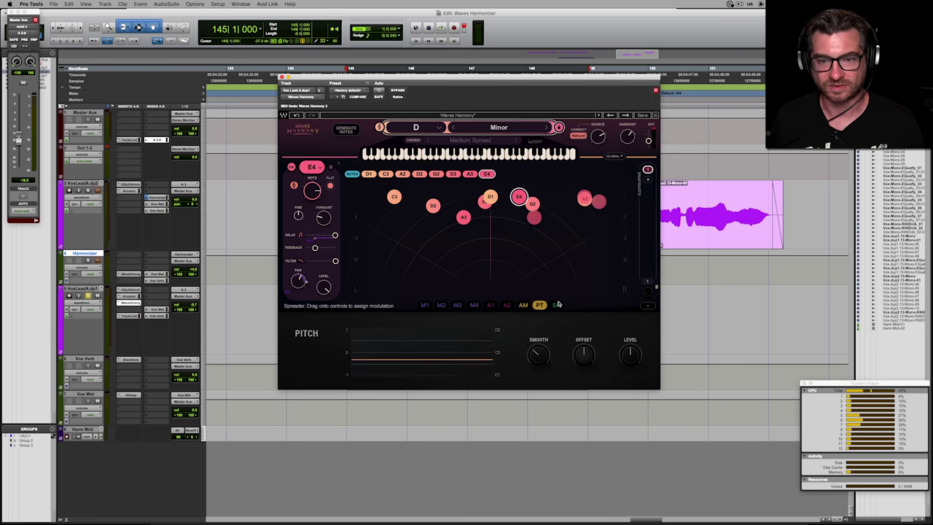
pyautogui.click(556, 305)
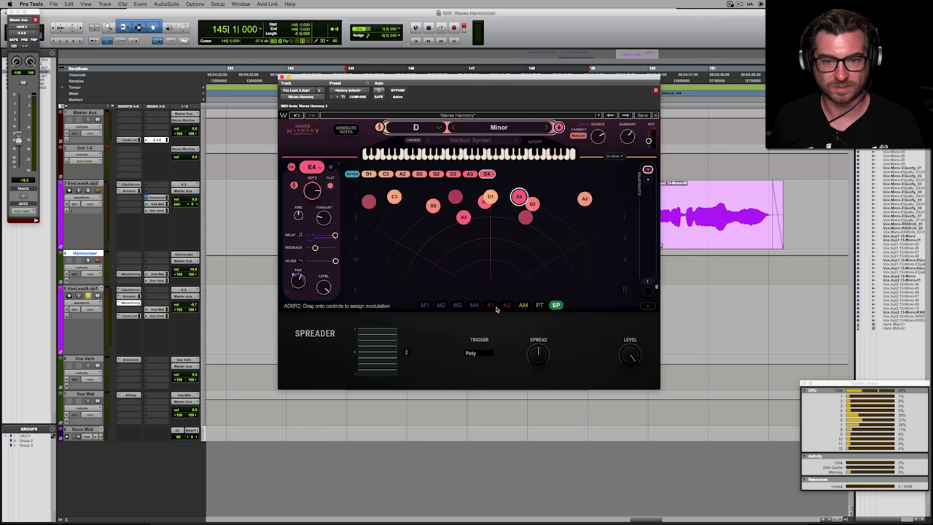
pyautogui.click(474, 305)
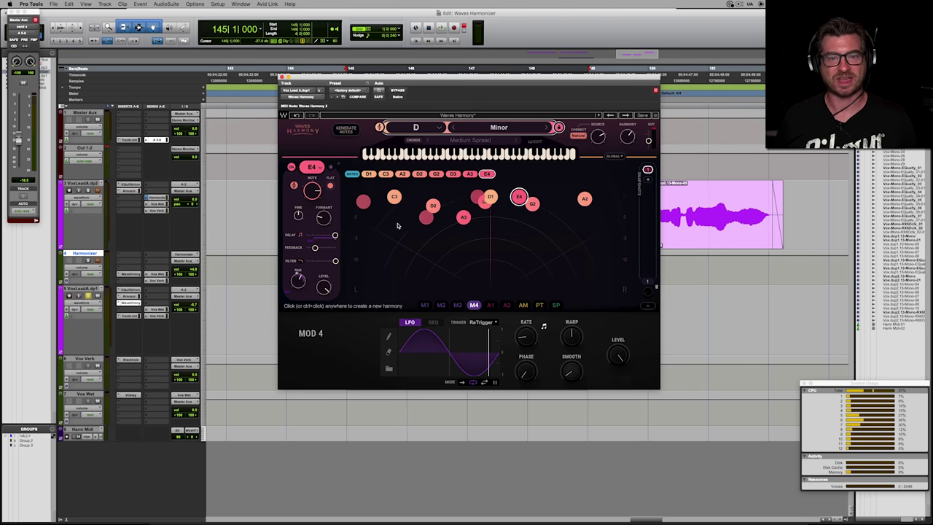
# - Show MOD 1 and compare the formant settings of the E4, A3, C3 and D2 harmonies, finishing on E4's delay and pan settings
pyautogui.click(425, 306)
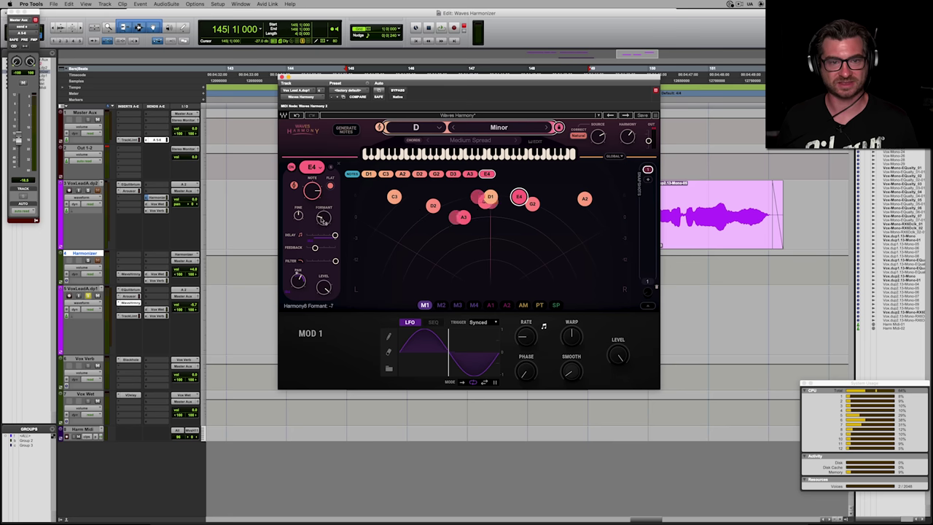
pyautogui.moveTo(322, 219)
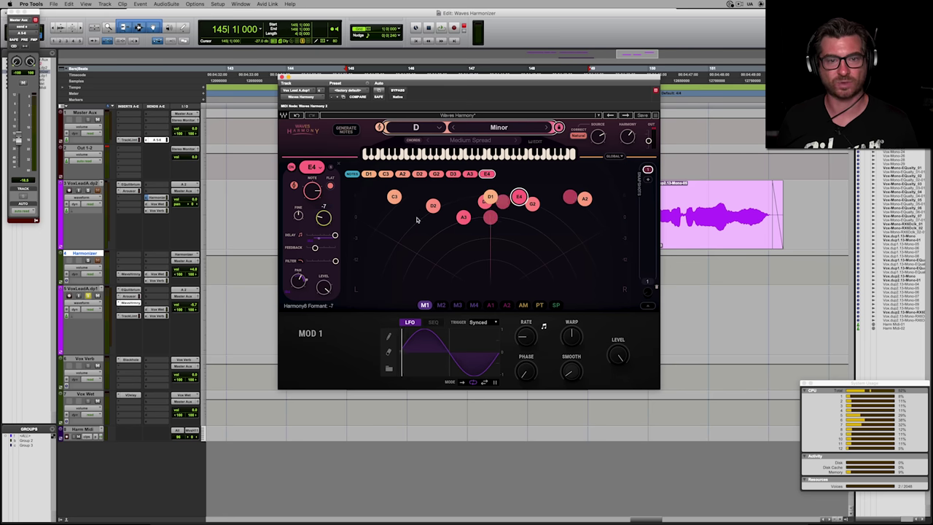
pyautogui.click(463, 217)
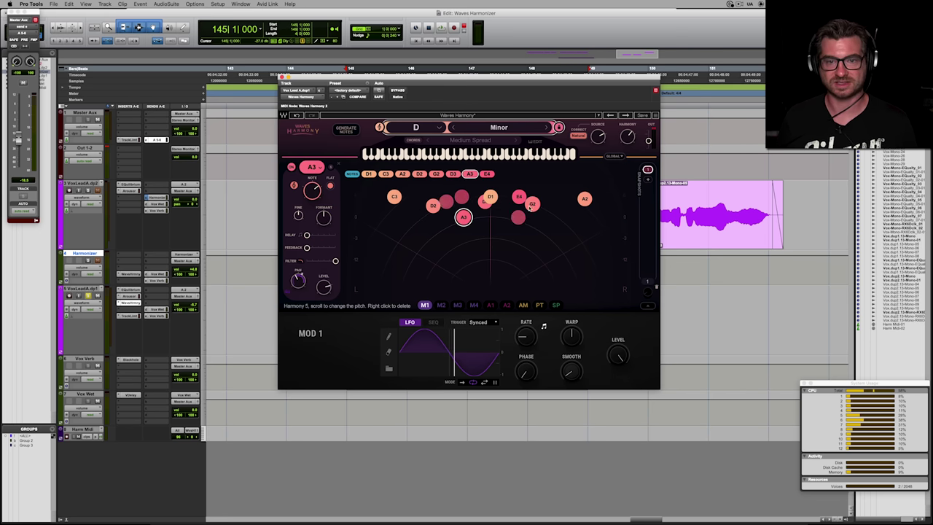
pyautogui.click(393, 196)
pyautogui.click(431, 206)
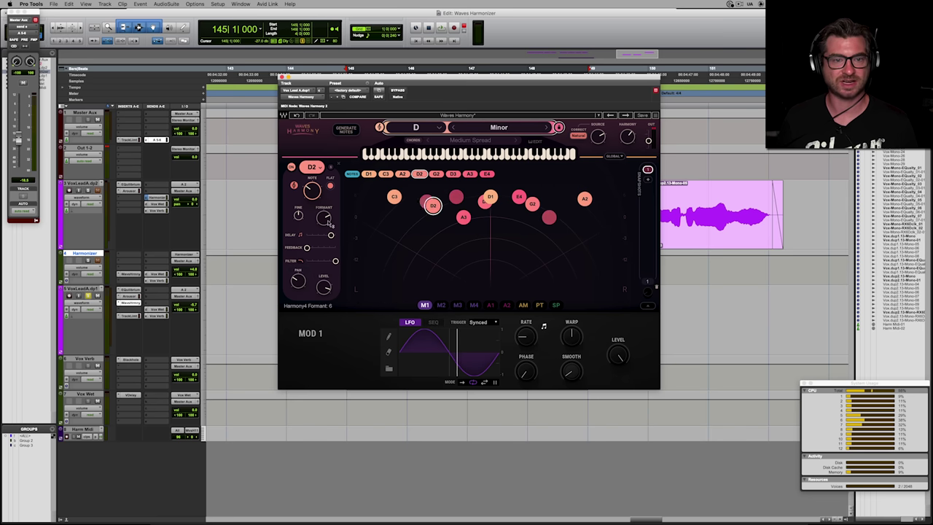
pyautogui.moveTo(328, 222)
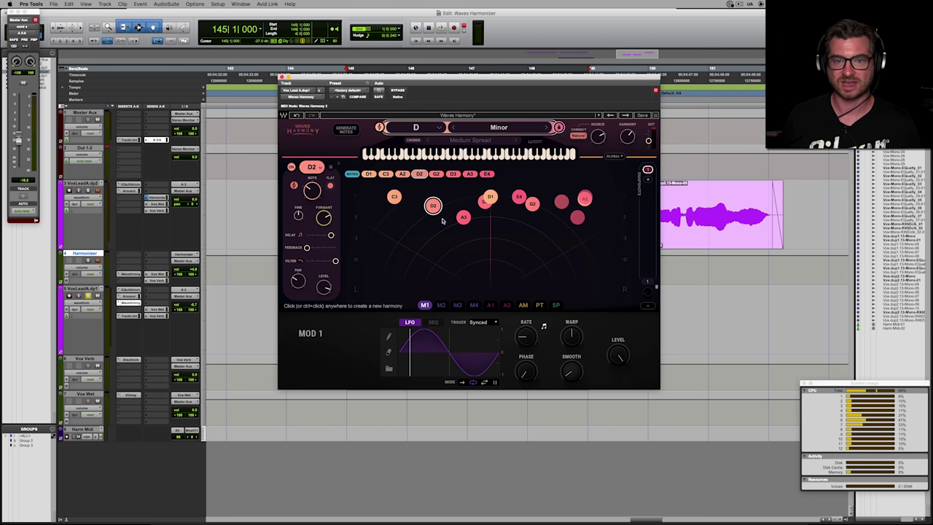
pyautogui.click(519, 197)
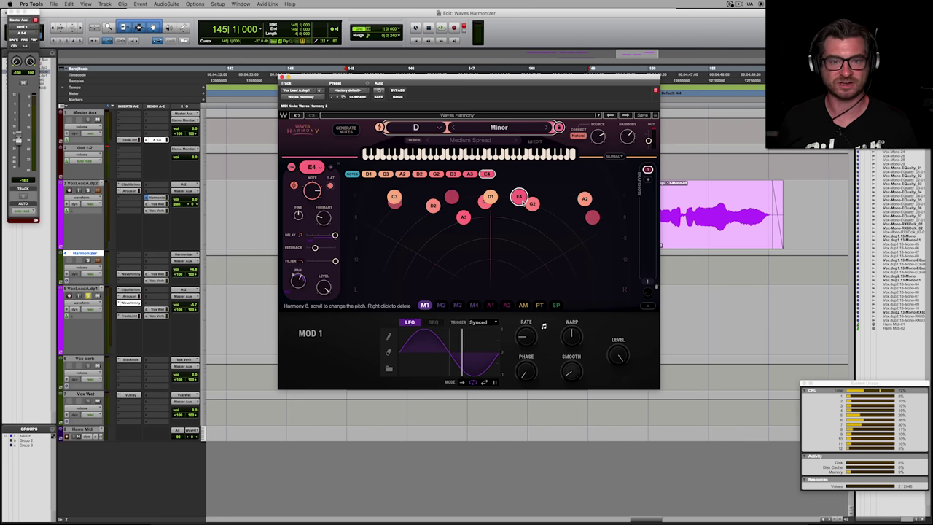
pyautogui.moveTo(323, 219)
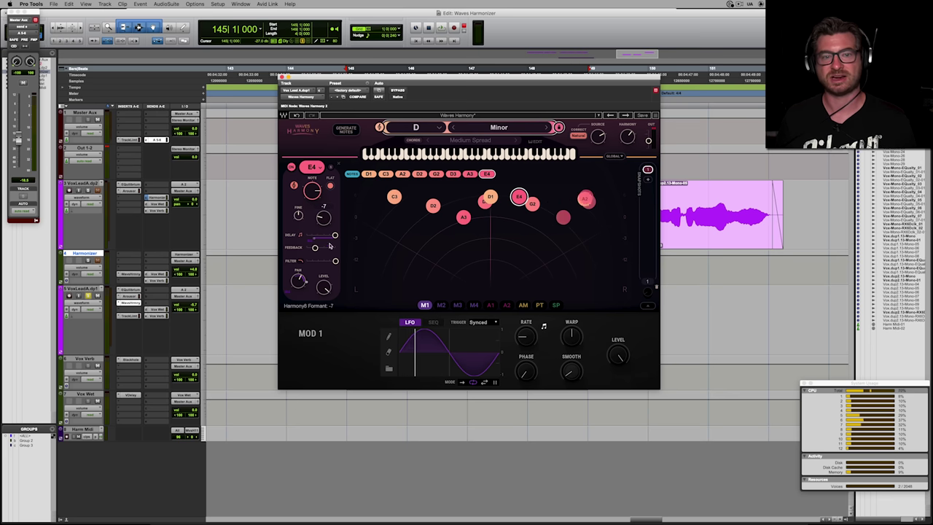
pyautogui.moveTo(298, 286)
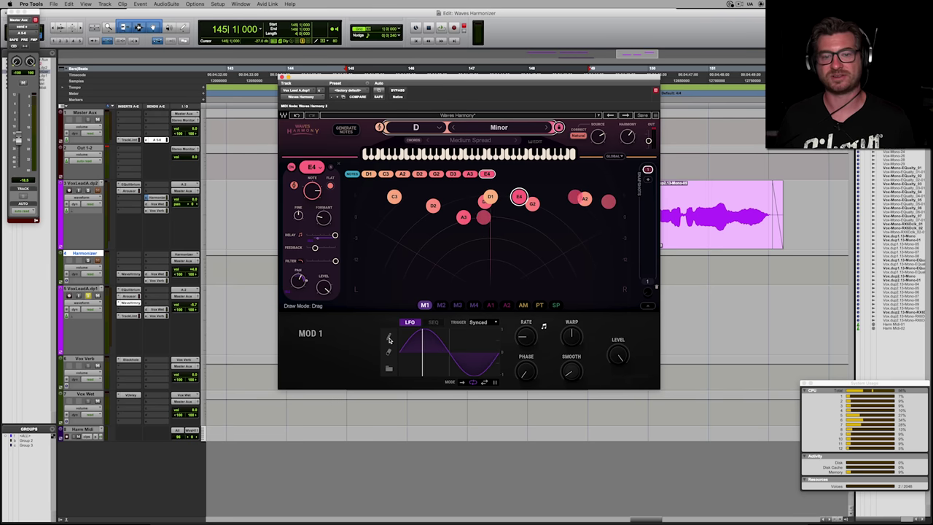
# - Try out MOD 1's warp, return it to 1.00, and check the phase and smooth controls
pyautogui.moveTo(571, 336)
pyautogui.moveTo(572, 336); pyautogui.dragTo(573, 339)
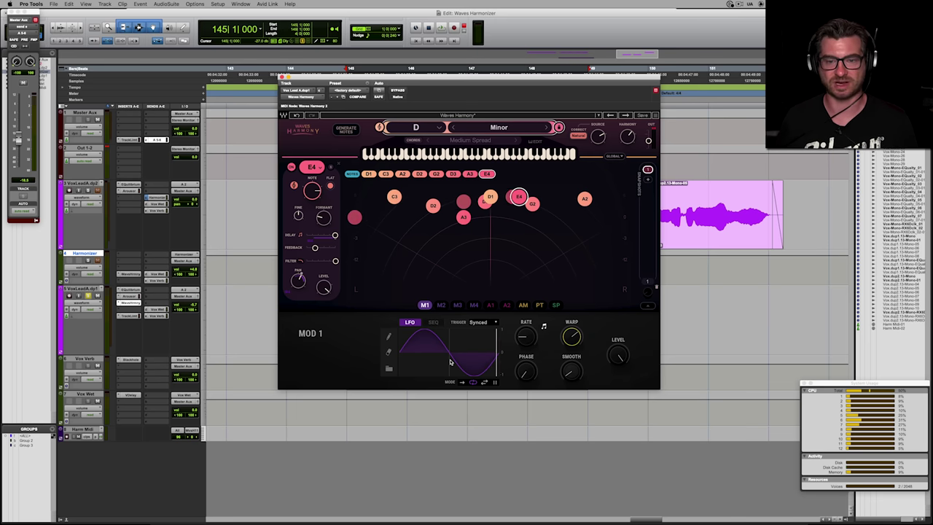
pyautogui.moveTo(572, 339); pyautogui.dragTo(573, 337)
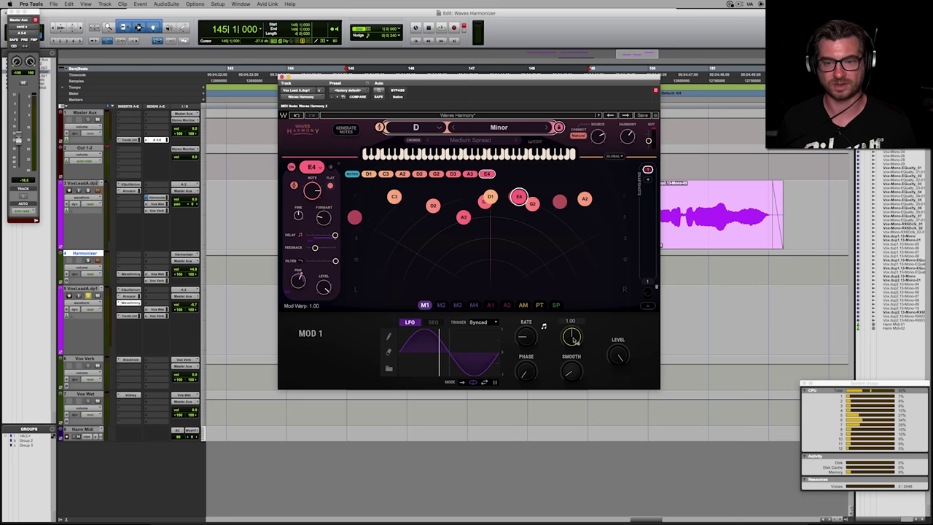
pyautogui.moveTo(525, 373); pyautogui.dragTo(571, 373)
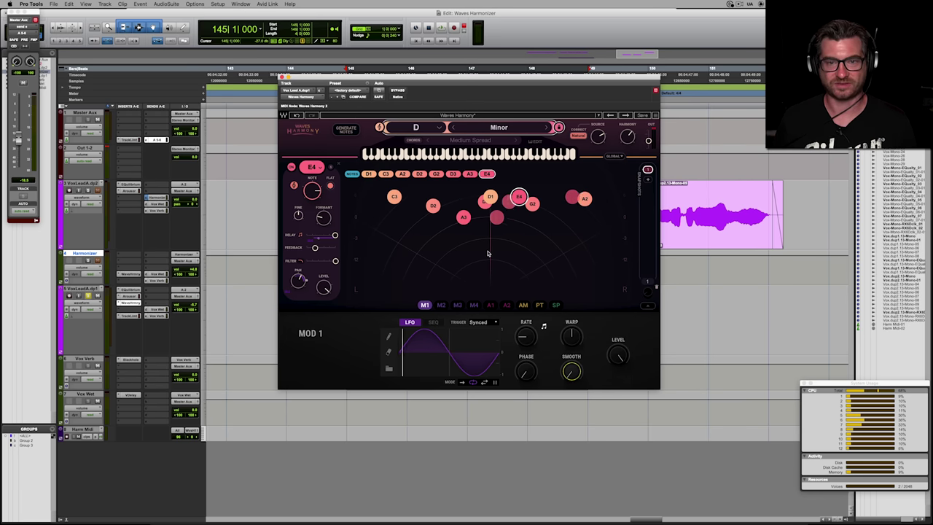
# - Review the D1 and D3 harmonies, and show the MOD 3 step sequence with D1 selected
pyautogui.click(491, 198)
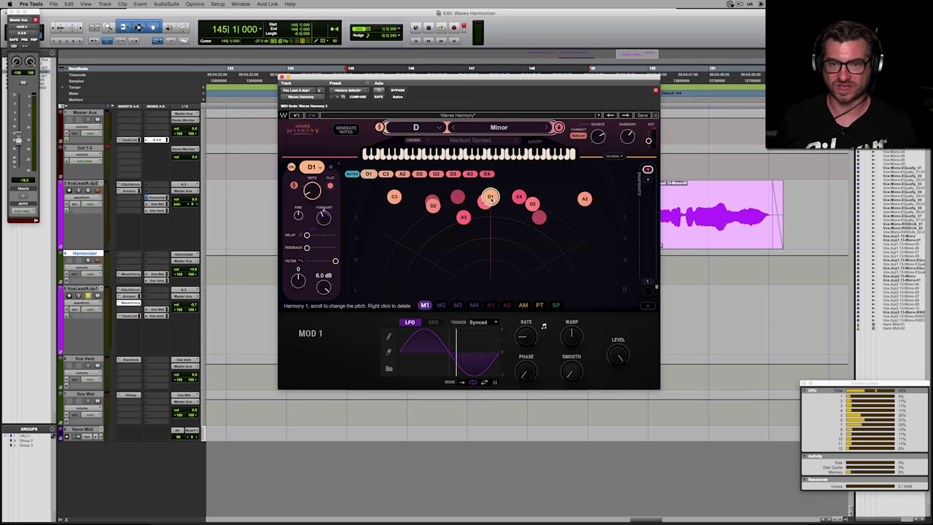
pyautogui.click(482, 204)
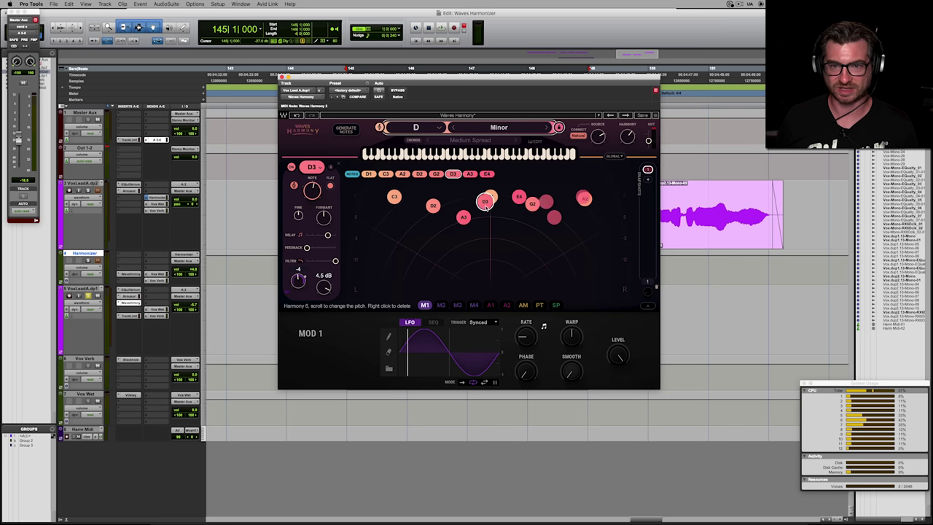
pyautogui.click(490, 197)
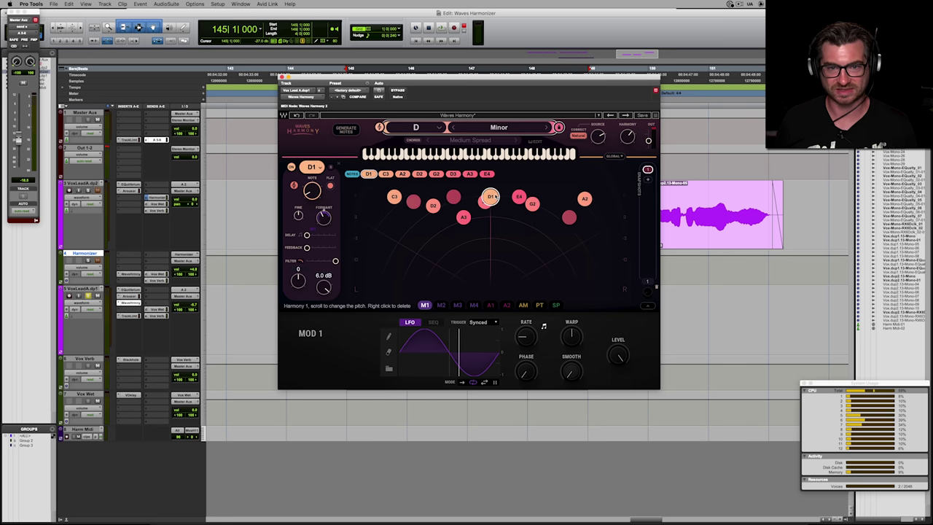
pyautogui.click(457, 305)
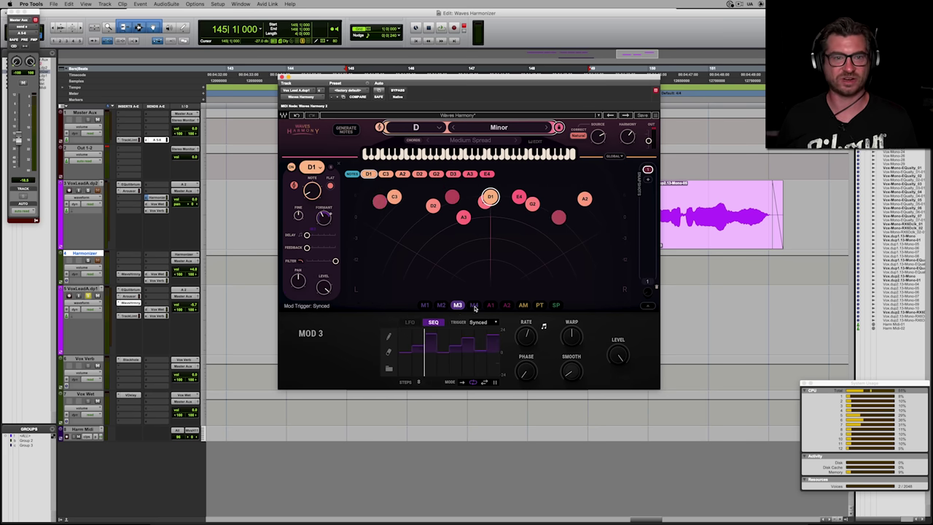
# - Solo the D1 harmony, move the plug-in window slightly aside, and audition the selection while adjusting the source level
pyautogui.click(331, 167)
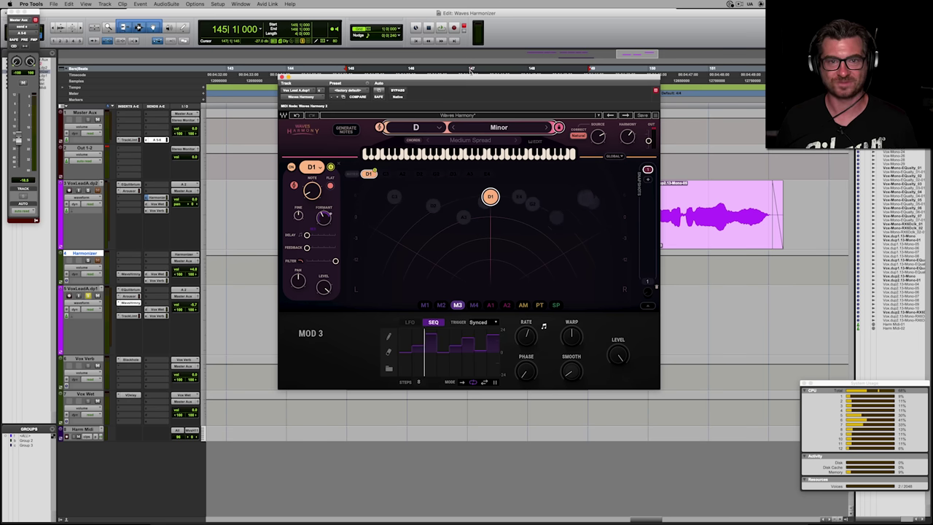
pyautogui.moveTo(471, 76); pyautogui.dragTo(489, 84)
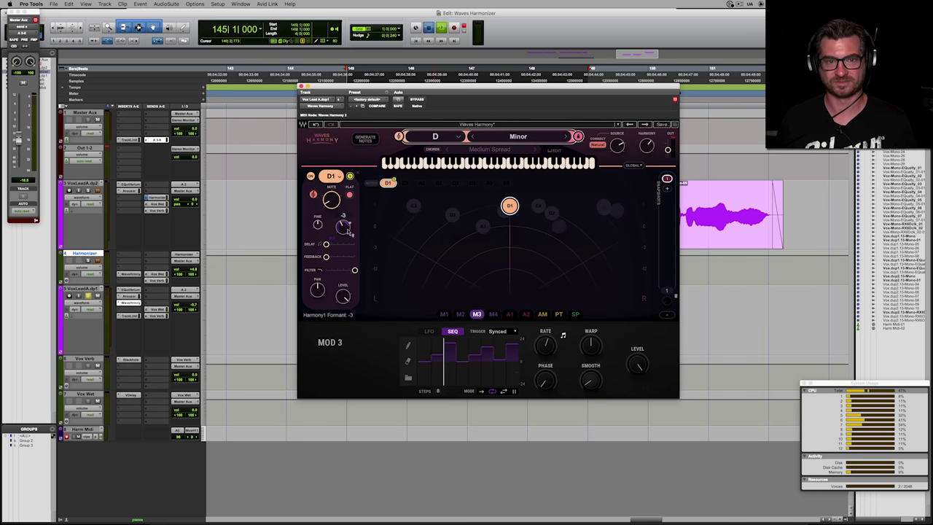
pyautogui.moveTo(617, 144)
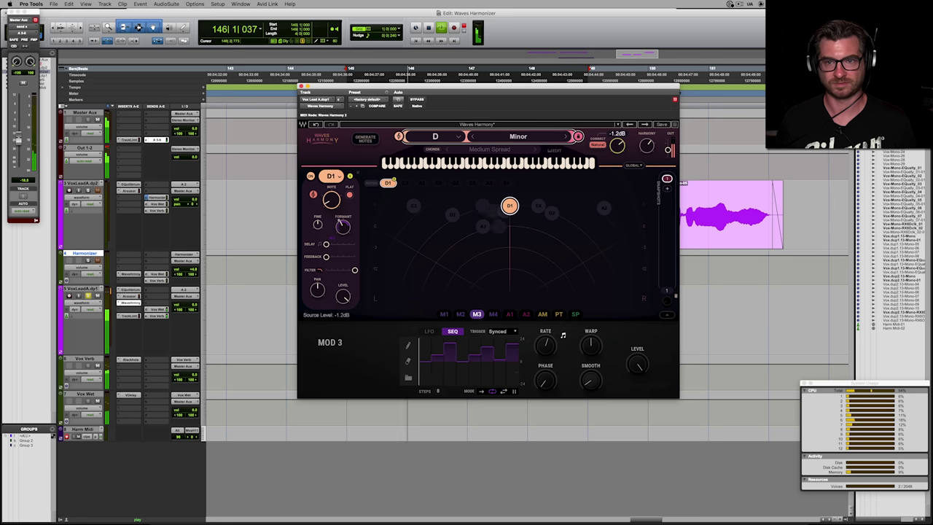
pyautogui.moveTo(617, 144); pyautogui.dragTo(617, 145)
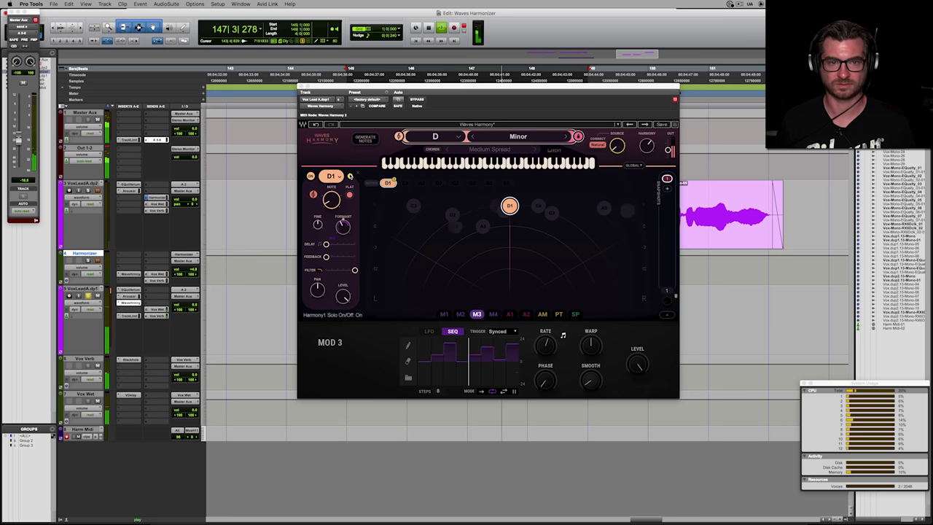
# - Unsolo D1 to audition all the harmonies together, and select the E4 harmony
pyautogui.click(350, 176)
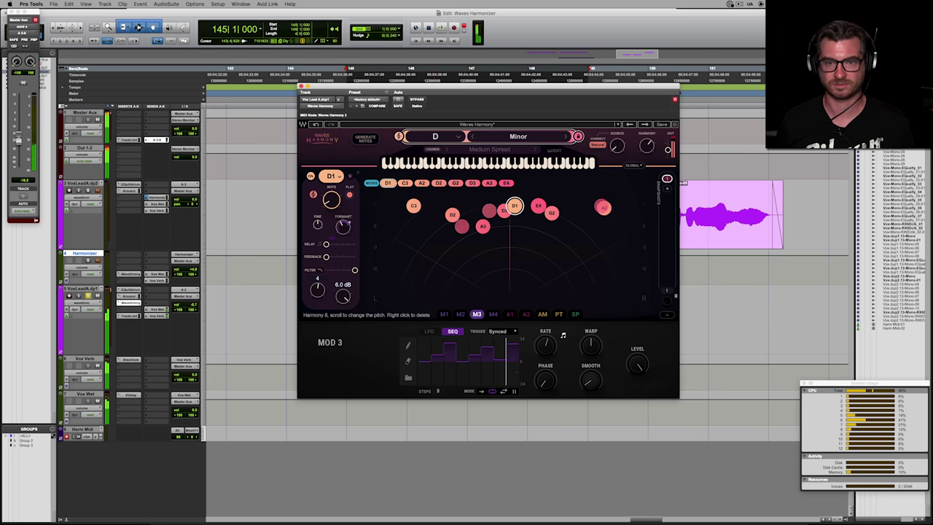
pyautogui.click(537, 207)
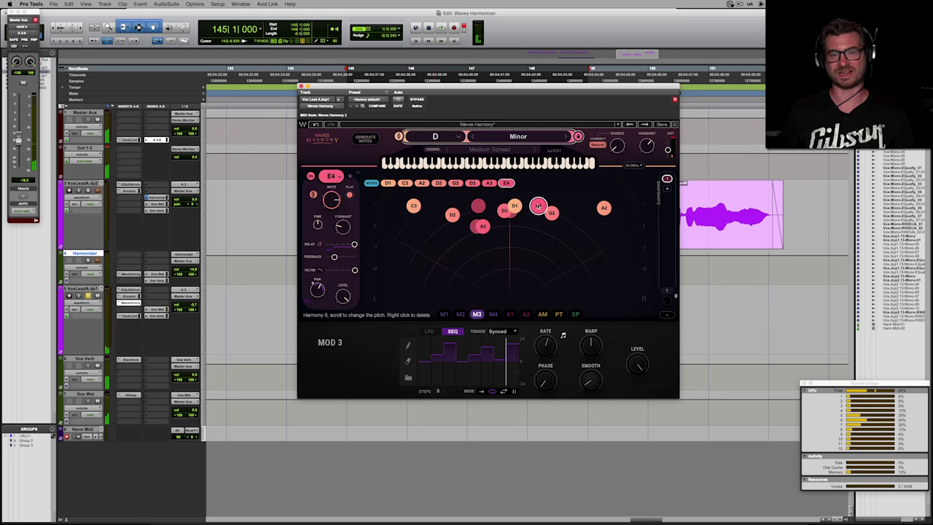
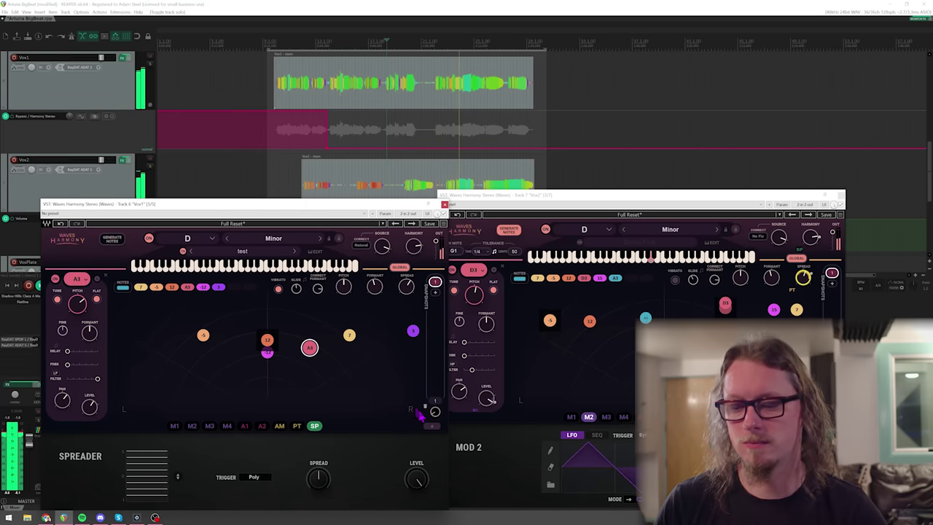
# - In REAPER, collapse the modulation sections of the Vox1 and Vox2 Harmony windows, arrange them clear of the tracks and mixer, and stop playback
pyautogui.click(429, 430)
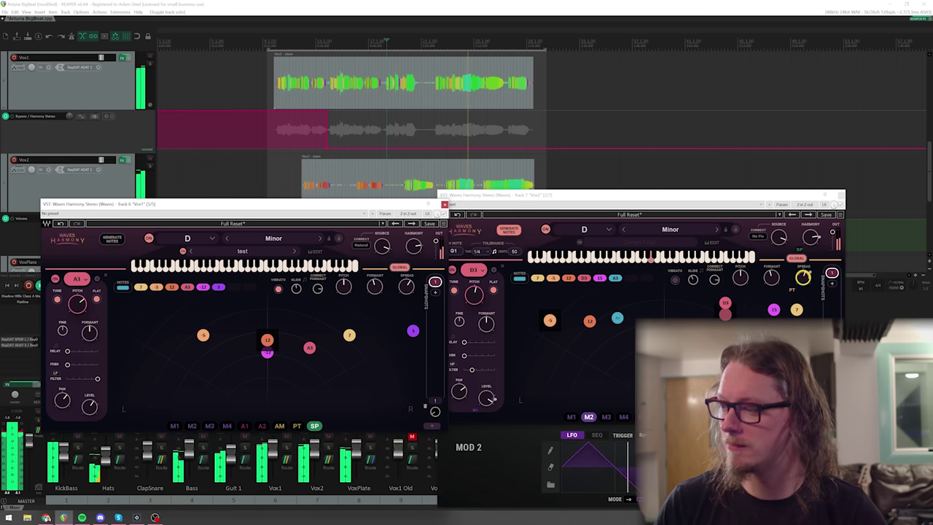
pyautogui.click(825, 421)
pyautogui.click(696, 204)
pyautogui.moveTo(696, 204); pyautogui.dragTo(767, 290)
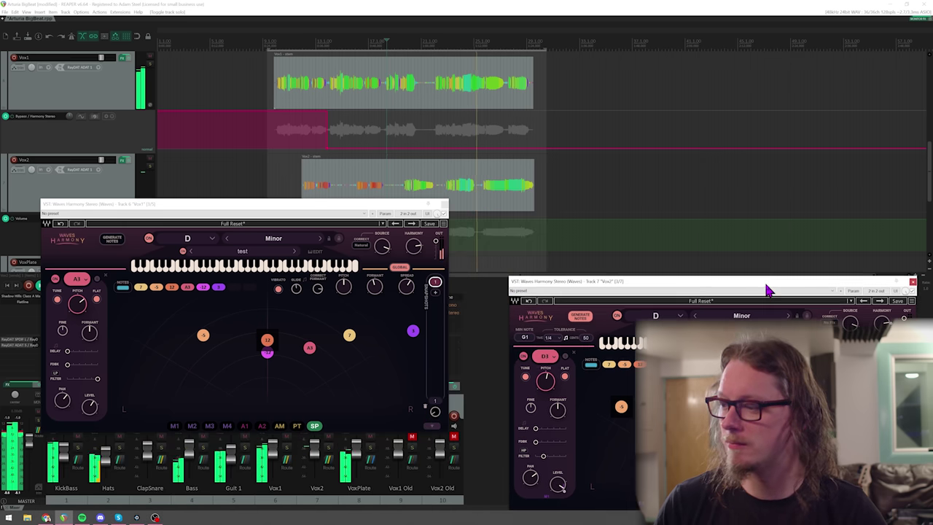
pyautogui.moveTo(393, 211); pyautogui.dragTo(853, 46)
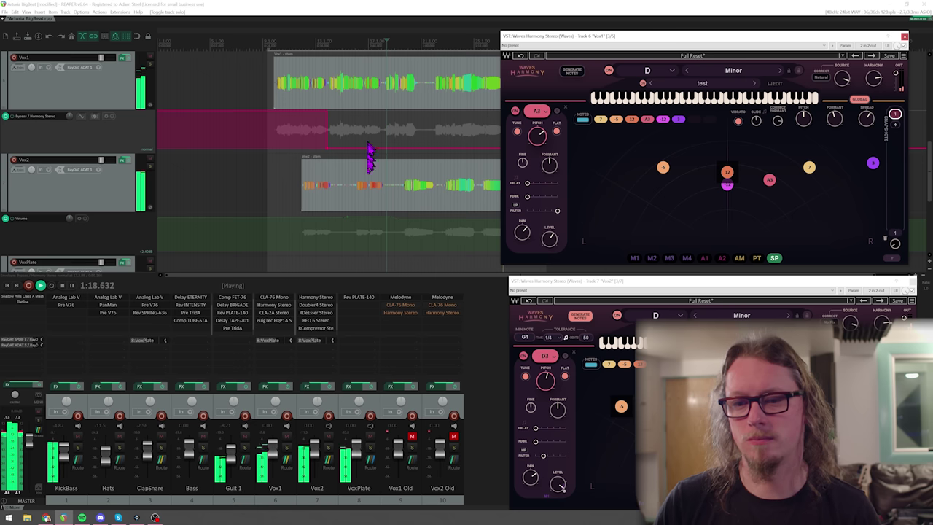
pyautogui.moveTo(343, 275); pyautogui.dragTo(385, 221)
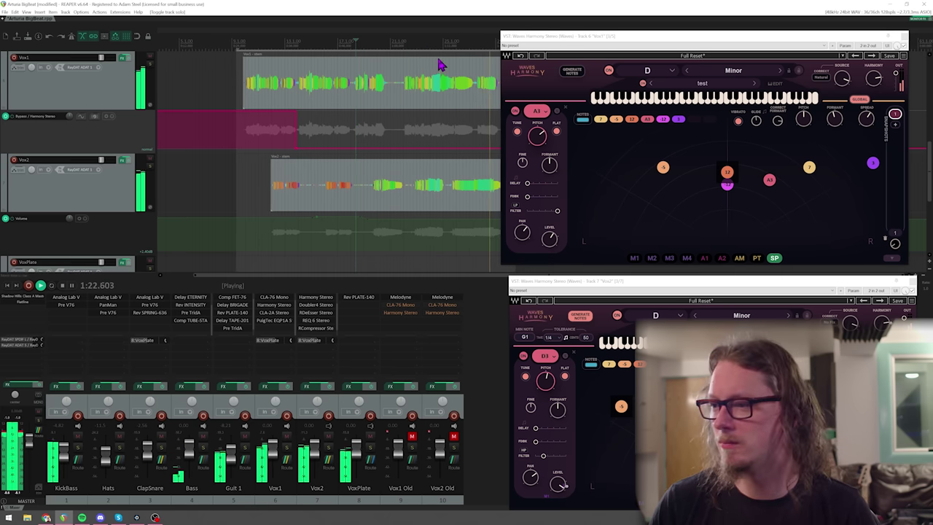
pyautogui.press('space')
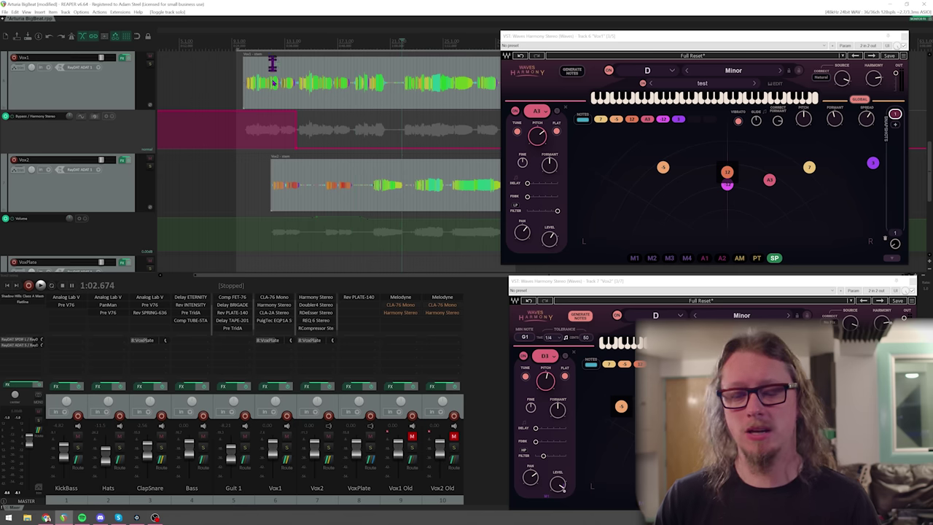
# - Solo the Vox1 track and play its opening section from the start of the clip, where Harmony is bypassed
pyautogui.click(287, 448)
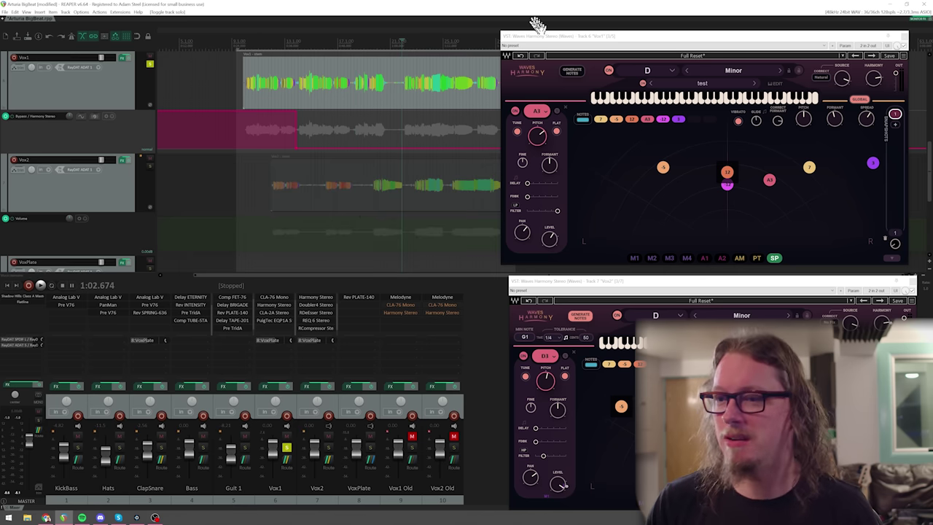
pyautogui.moveTo(543, 44); pyautogui.dragTo(532, 48)
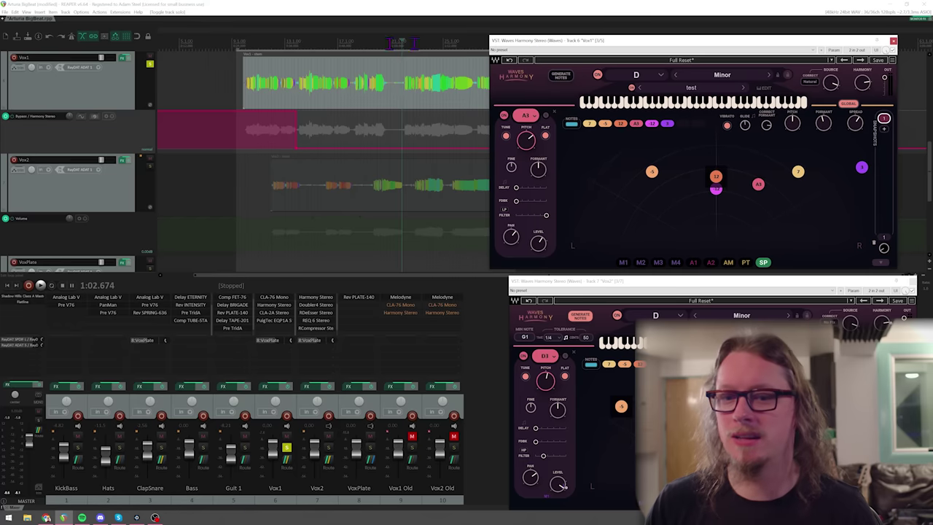
pyautogui.click(243, 43)
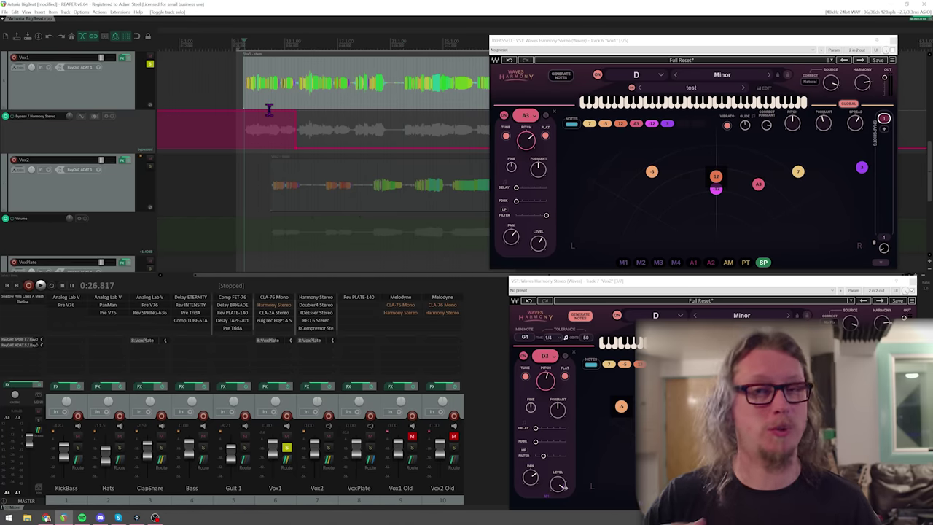
pyautogui.press('space')
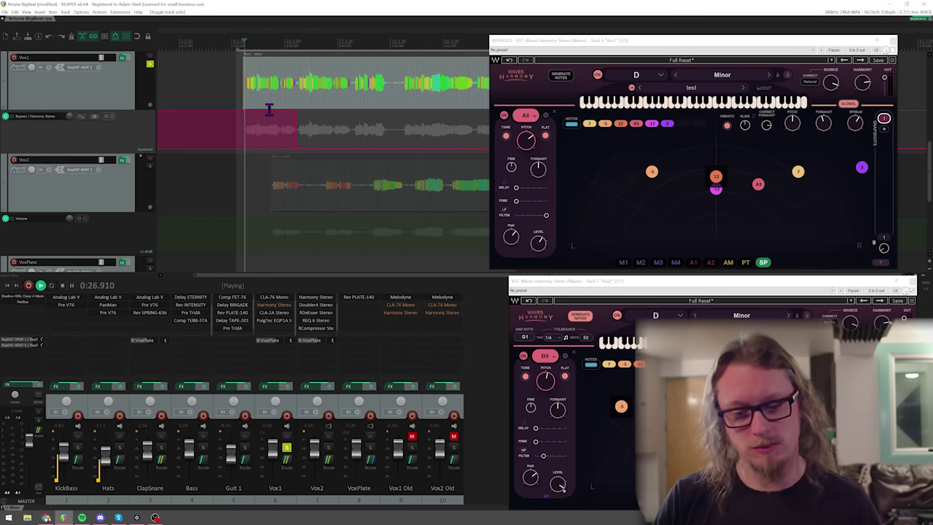
pyautogui.scroll(1, 284, 311)
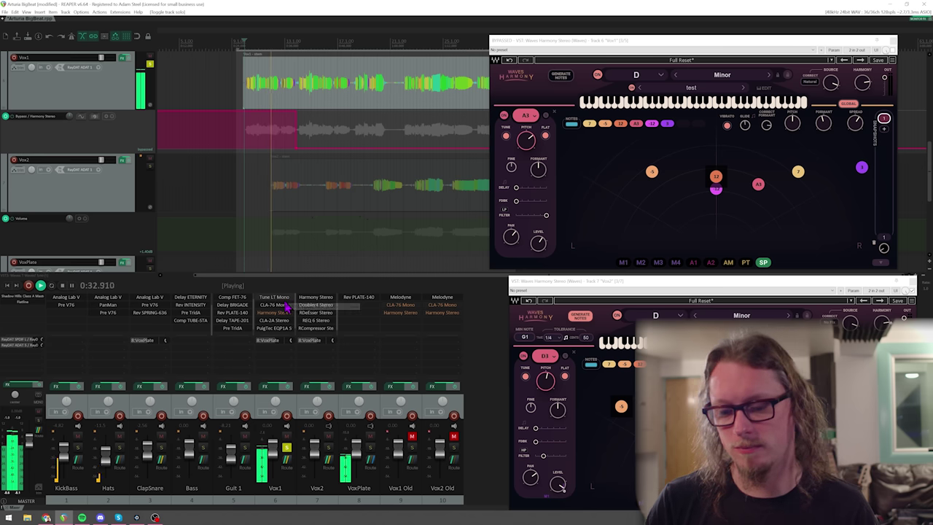
pyautogui.press('space')
# - Review Waves Tune LT on the Vox1 track, close it, and open the CLA-76 compressor from the same effects chain
pyautogui.click(274, 297)
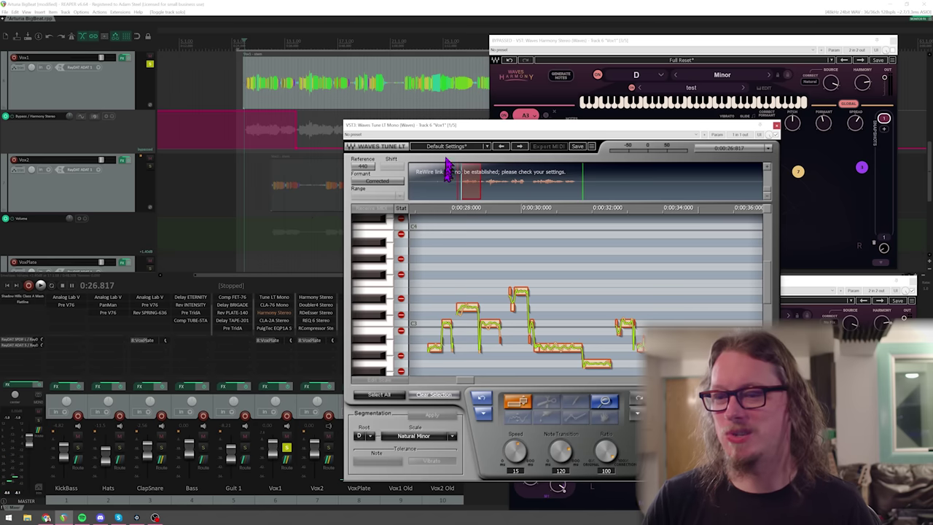
pyautogui.click(776, 126)
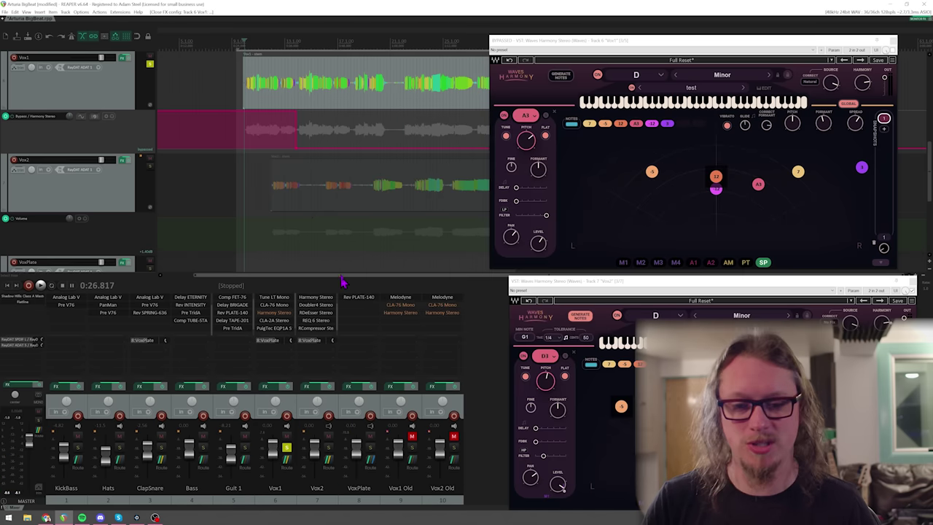
pyautogui.click(275, 305)
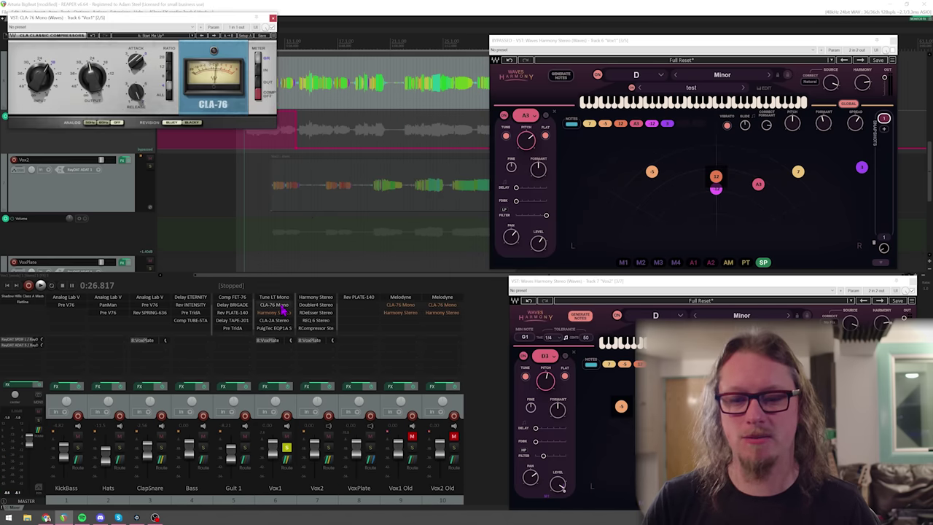
# - Close the CLA-76, then open and review the CLA-2A and the PuigTec EQP1A from the Vox1 effects chain, closing each one
pyautogui.click(272, 19)
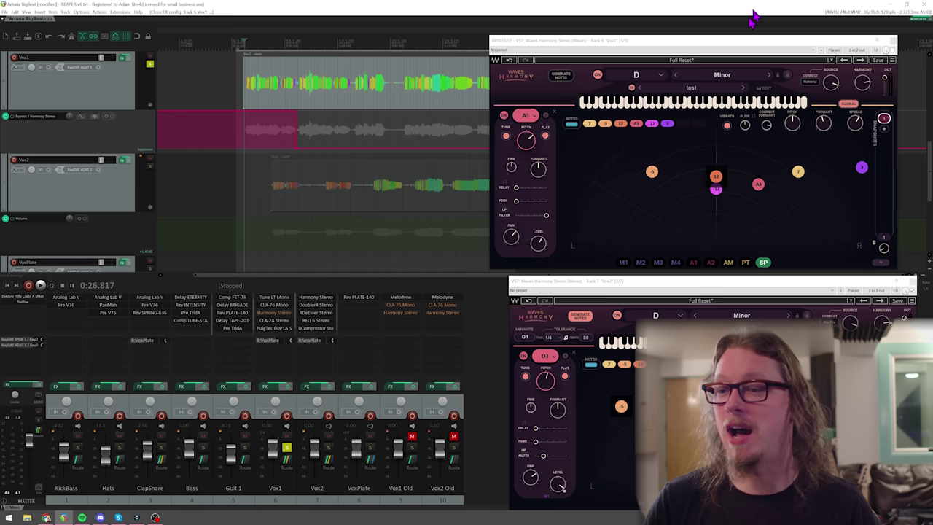
pyautogui.click(275, 321)
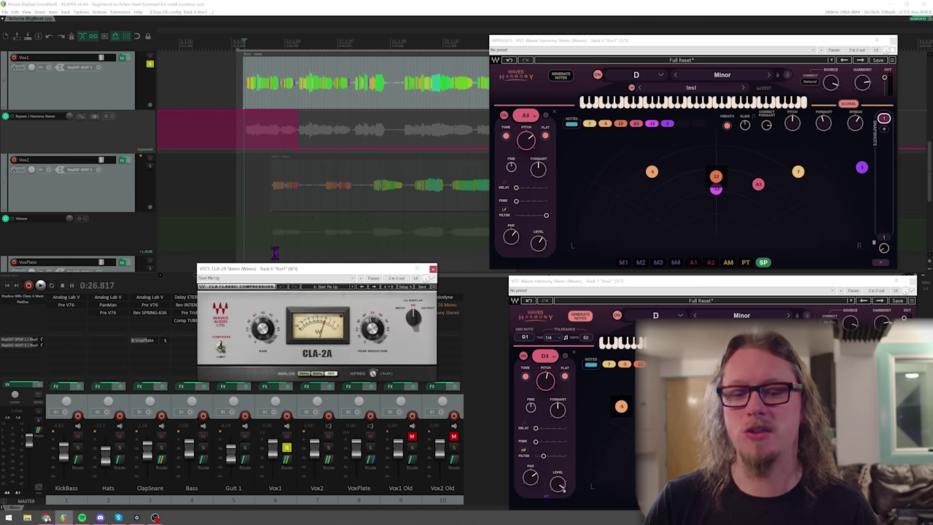
pyautogui.click(433, 269)
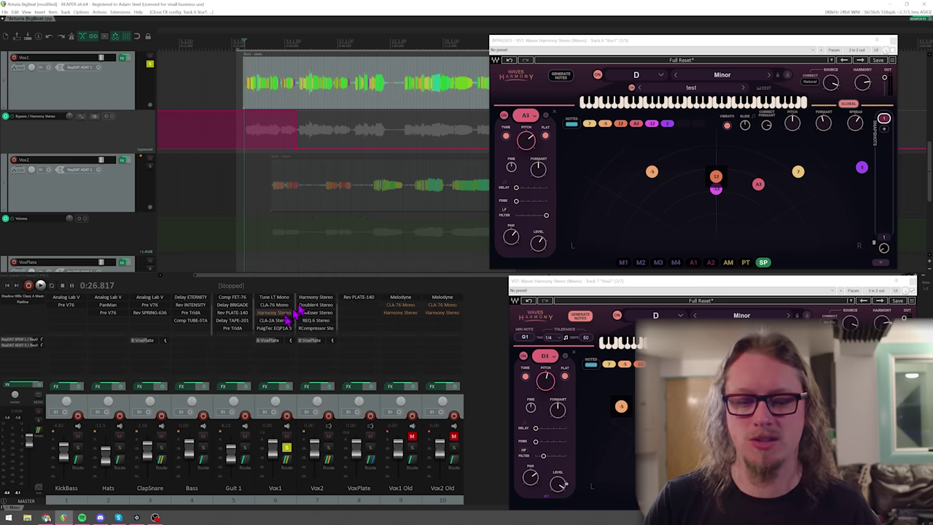
pyautogui.click(288, 329)
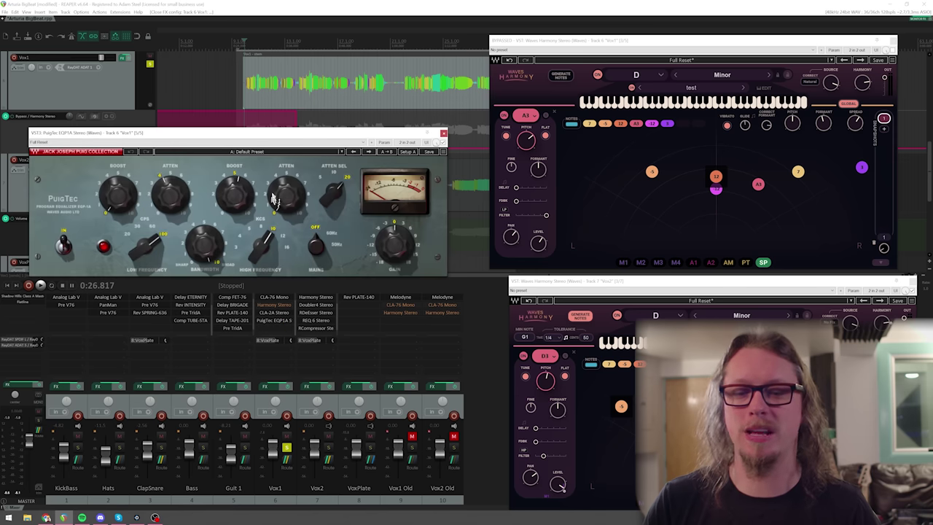
pyautogui.click(443, 135)
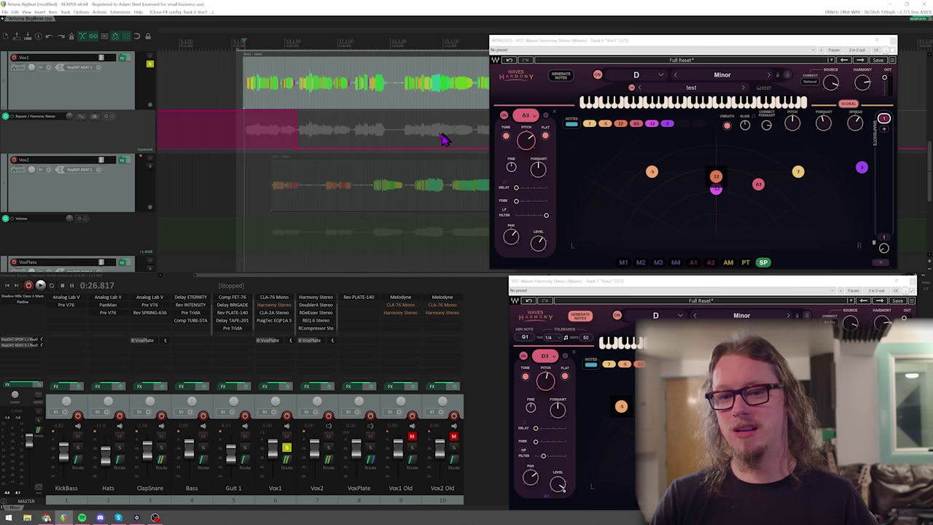
# - Play the soloed Vox1 track from the point where the Harmony bypass ends, and reposition its Harmony window over the Vox tracks
pyautogui.click(297, 44)
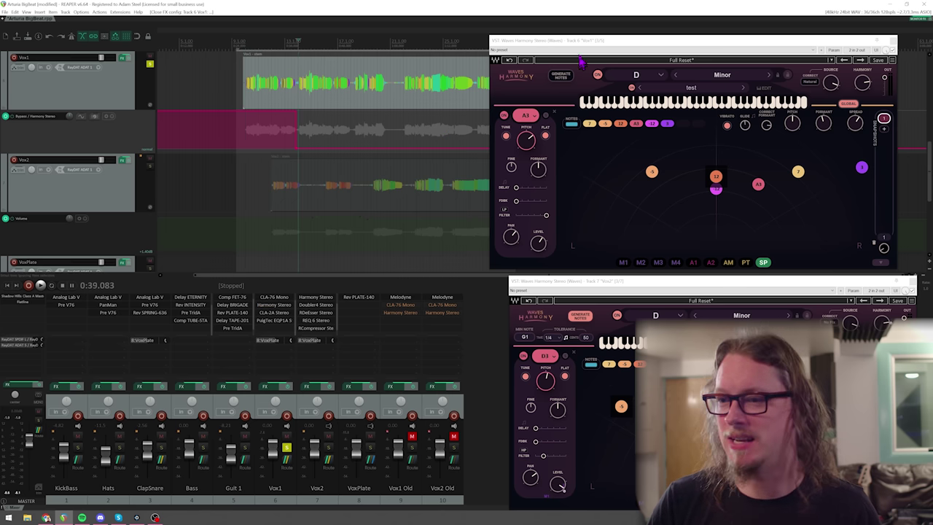
pyautogui.moveTo(583, 46); pyautogui.dragTo(561, 41)
pyautogui.press('space')
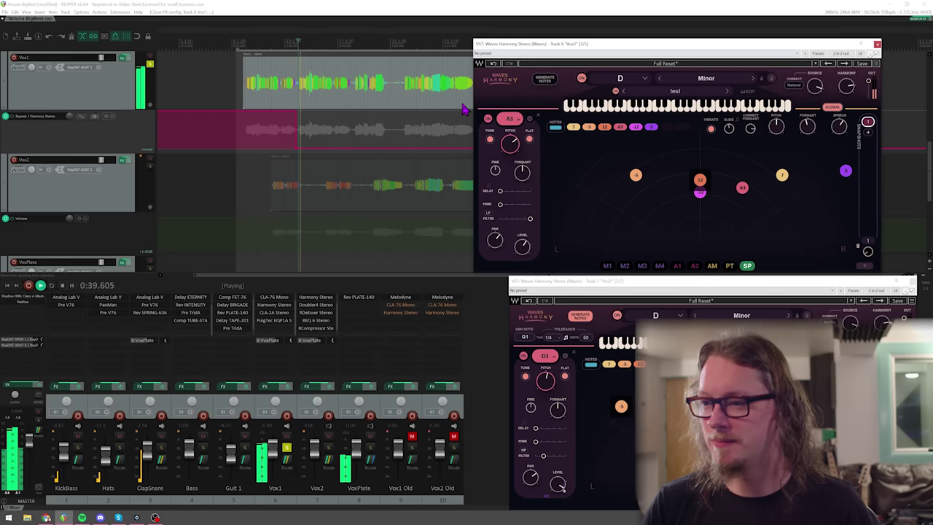
pyautogui.moveTo(552, 48); pyautogui.dragTo(120, 169)
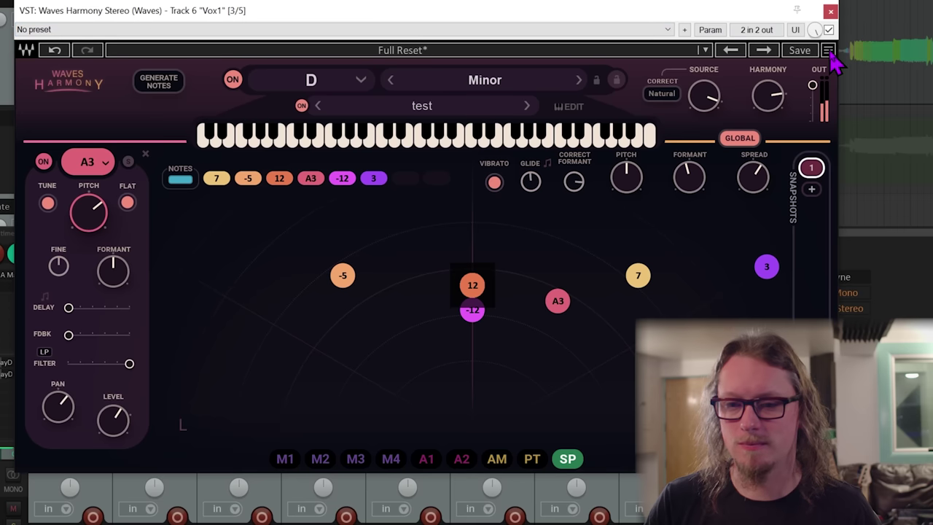
# - Show the GUI size options of the Vox1 Harmony window and close them without choosing another size
pyautogui.click(828, 51)
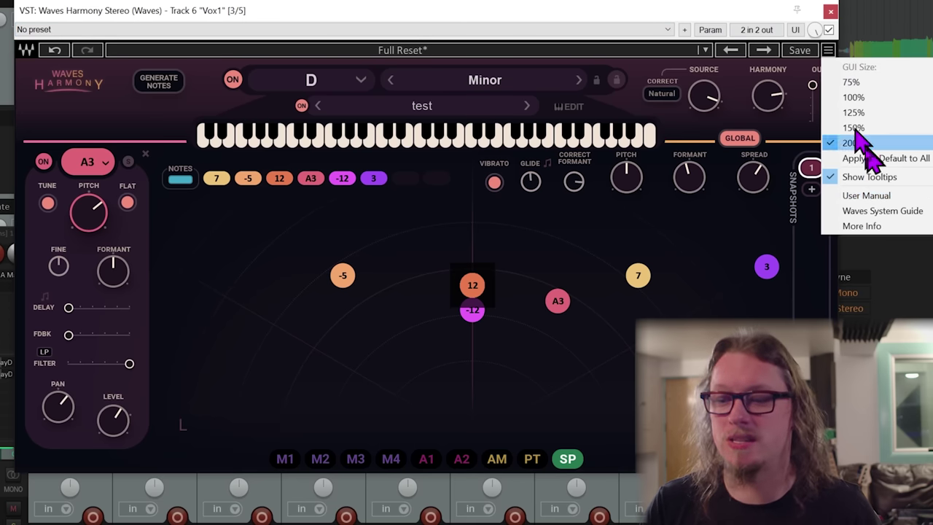
pyautogui.moveTo(437, 6); pyautogui.dragTo(427, 9)
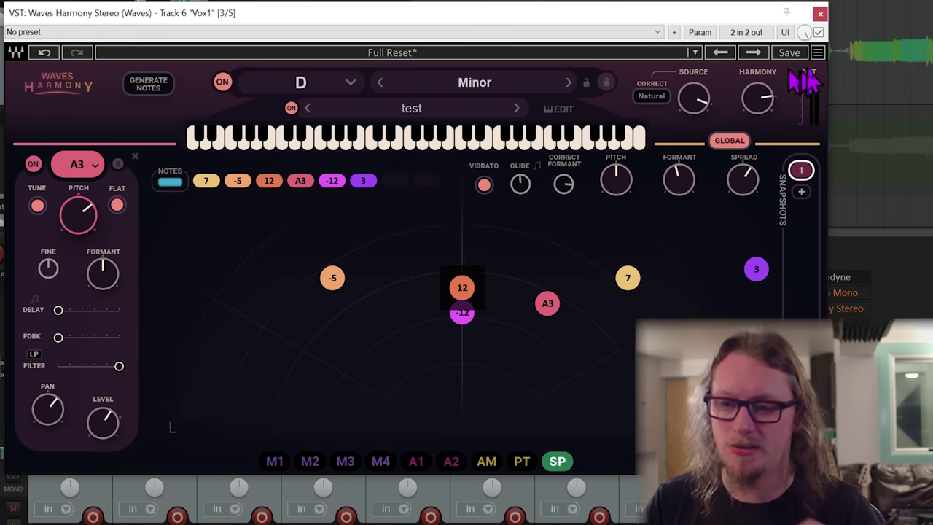
pyautogui.click(817, 52)
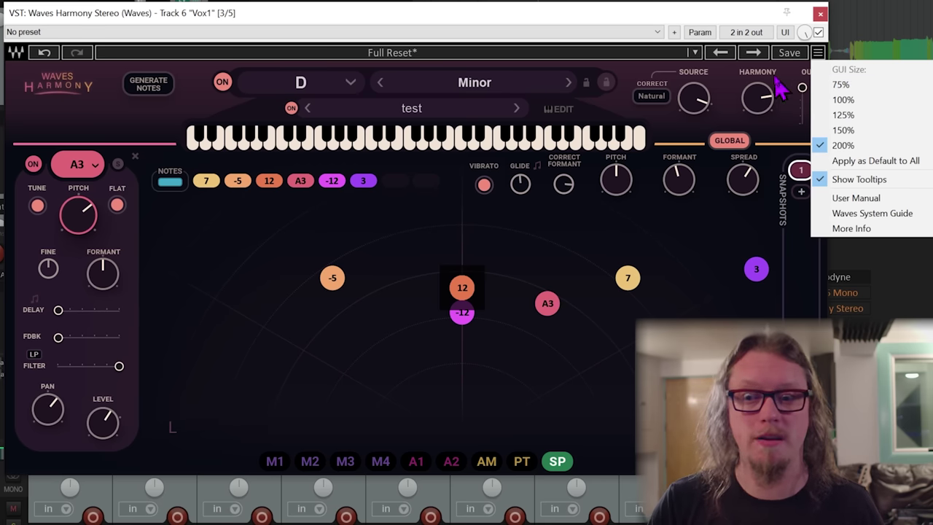
pyautogui.click(718, 22)
# - Deselect the A3 harmony and cycle the source correction through its modes, including No Fix, back to Natural
pyautogui.click(536, 261)
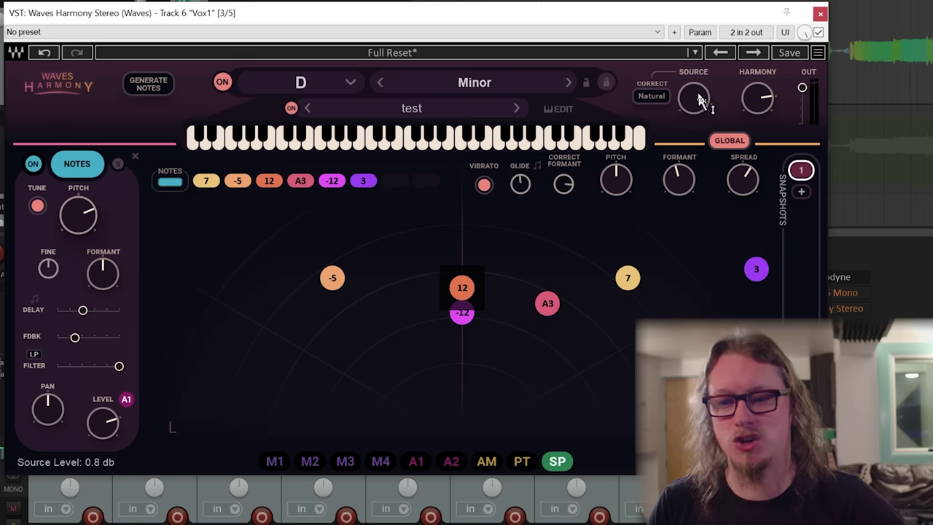
pyautogui.click(656, 98)
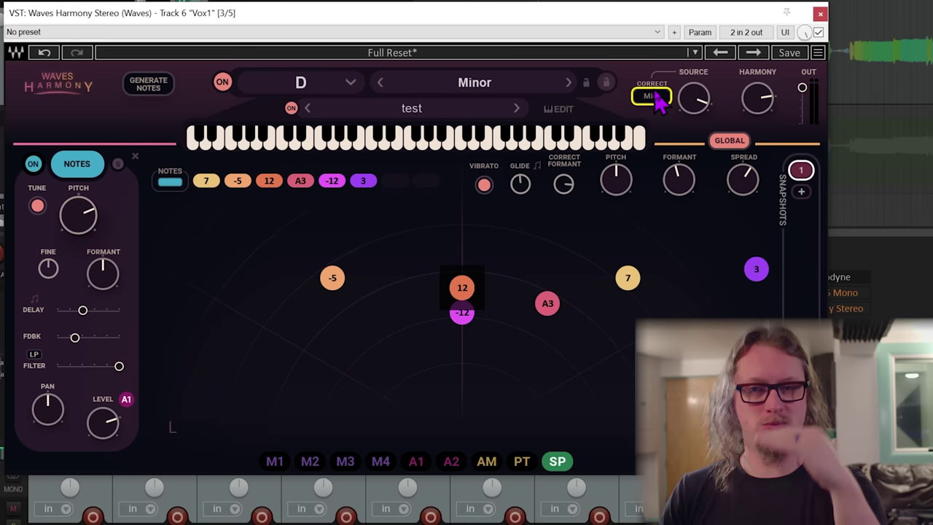
pyautogui.click(656, 97)
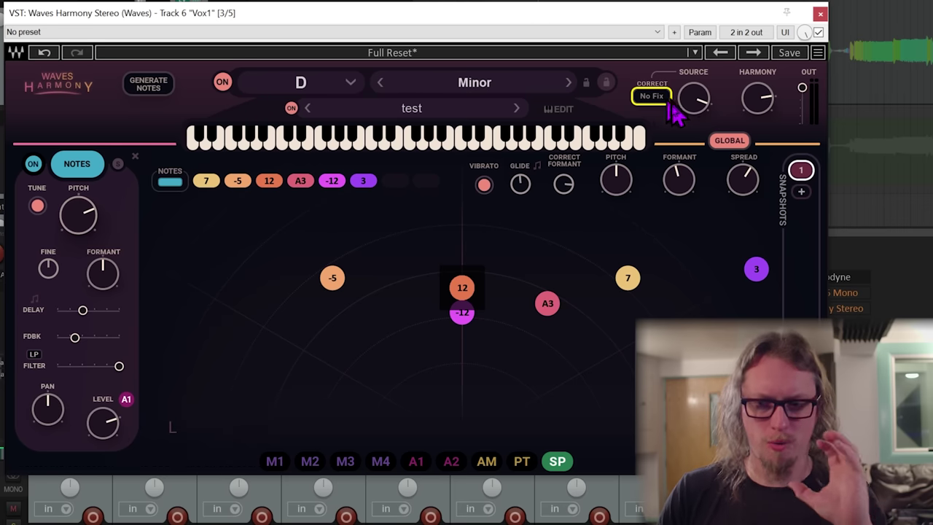
pyautogui.click(658, 98)
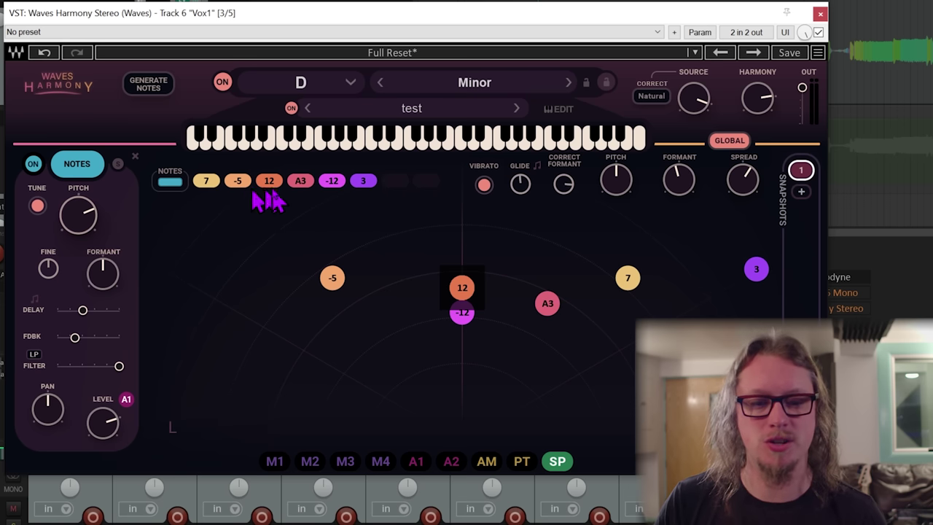
# - Solo the 3, -12 and 12 harmonies of Vox1 one after another to audition each voice and review its settings
pyautogui.click(358, 188)
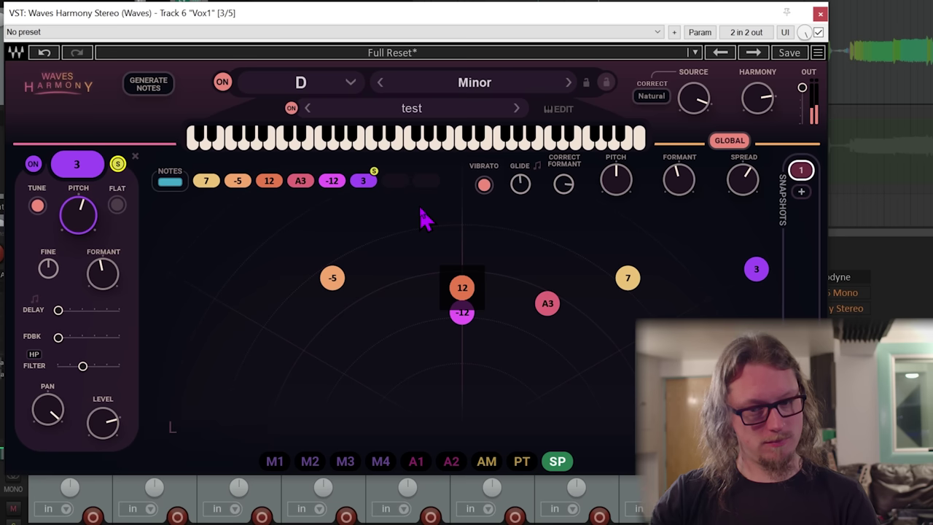
pyautogui.click(456, 320)
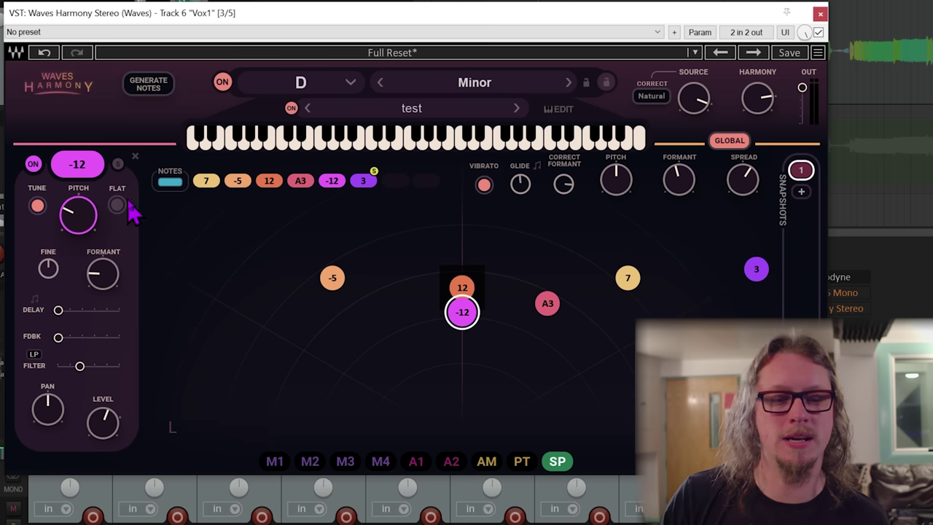
pyautogui.click(118, 164)
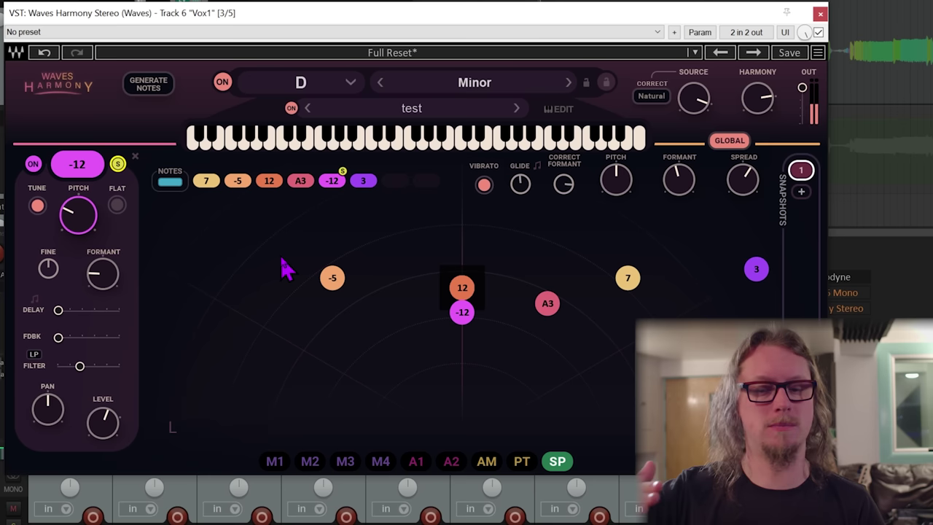
pyautogui.click(466, 289)
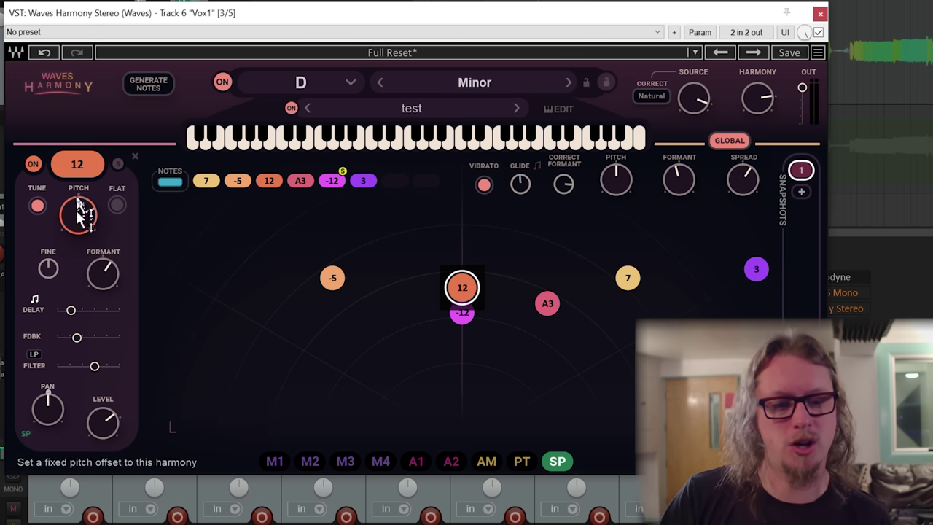
pyautogui.click(118, 163)
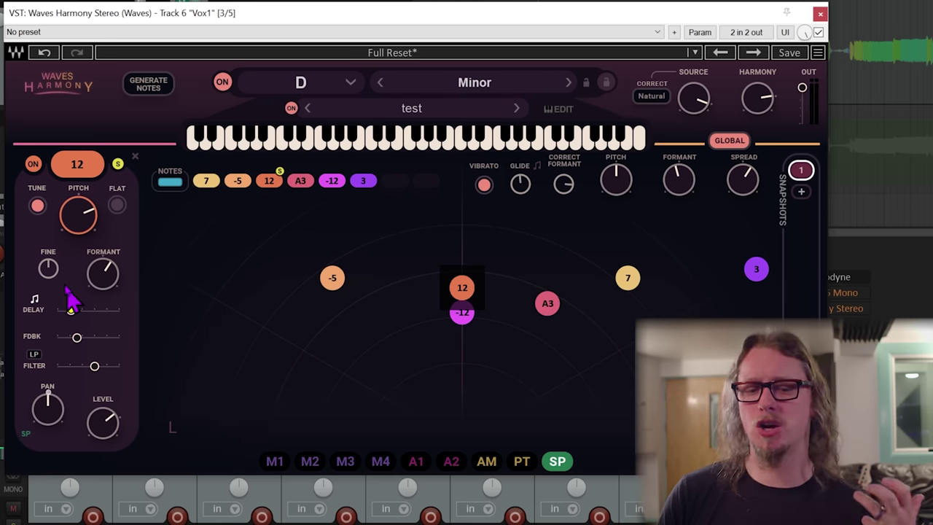
# - Review the -5 and 7 harmonies, unsolo the 12 harmony, and audition the A3 harmony in solo
pyautogui.click(331, 281)
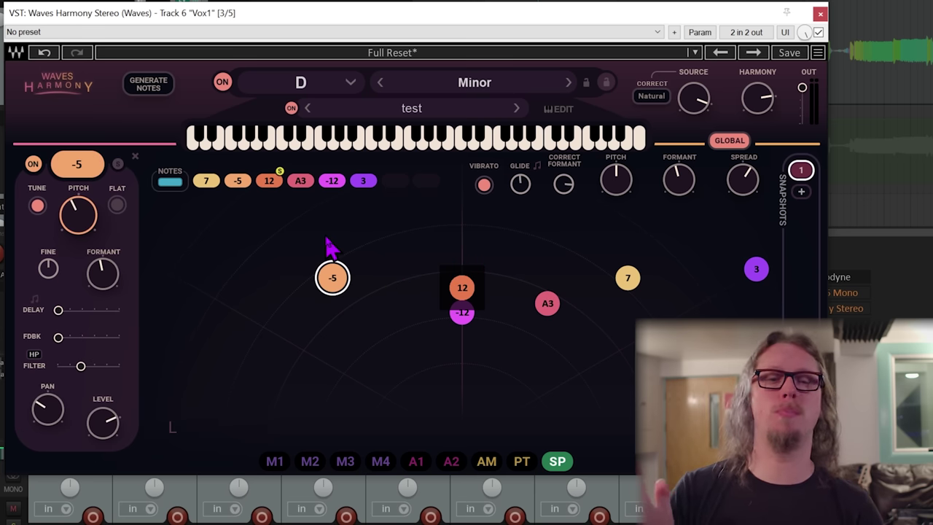
pyautogui.click(628, 276)
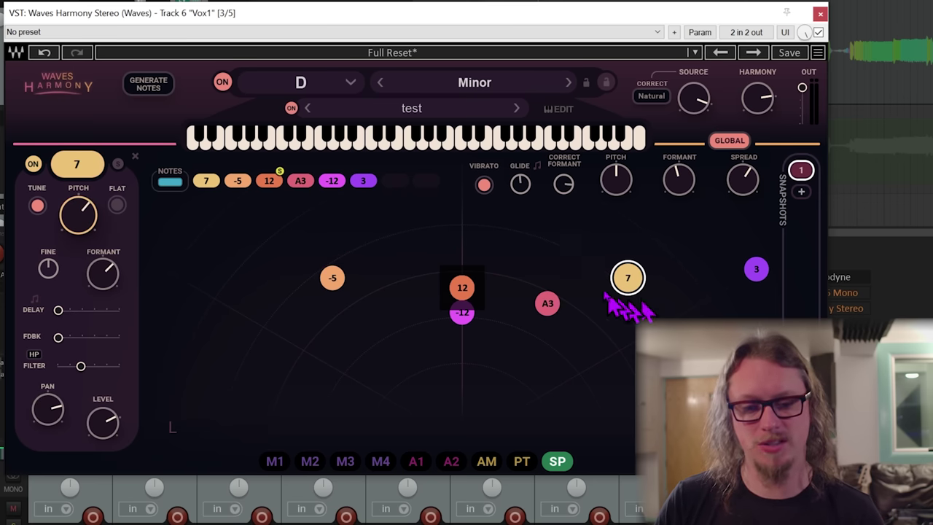
pyautogui.click(270, 180)
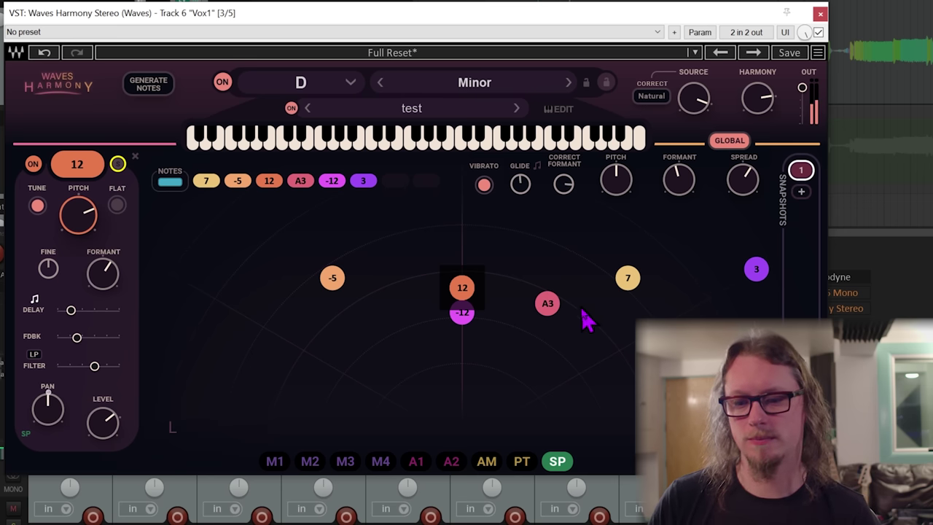
pyautogui.click(548, 305)
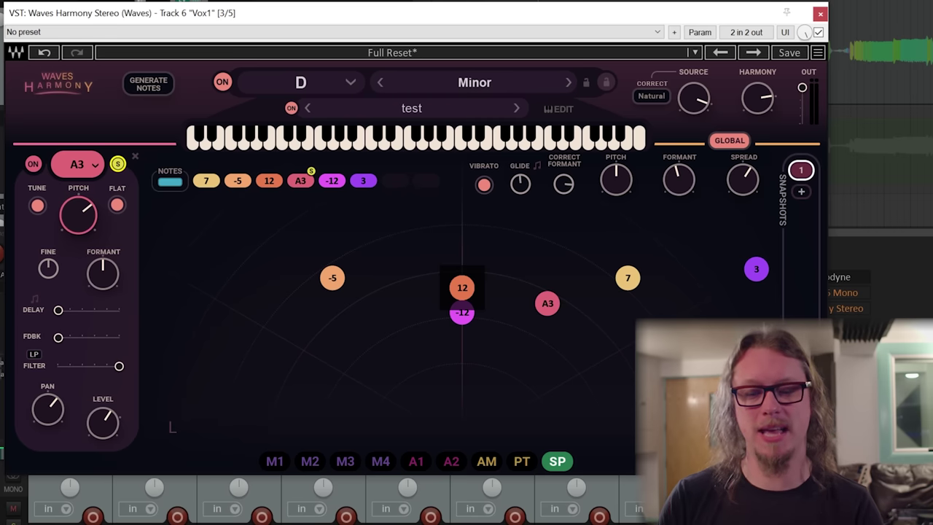
pyautogui.click(565, 247)
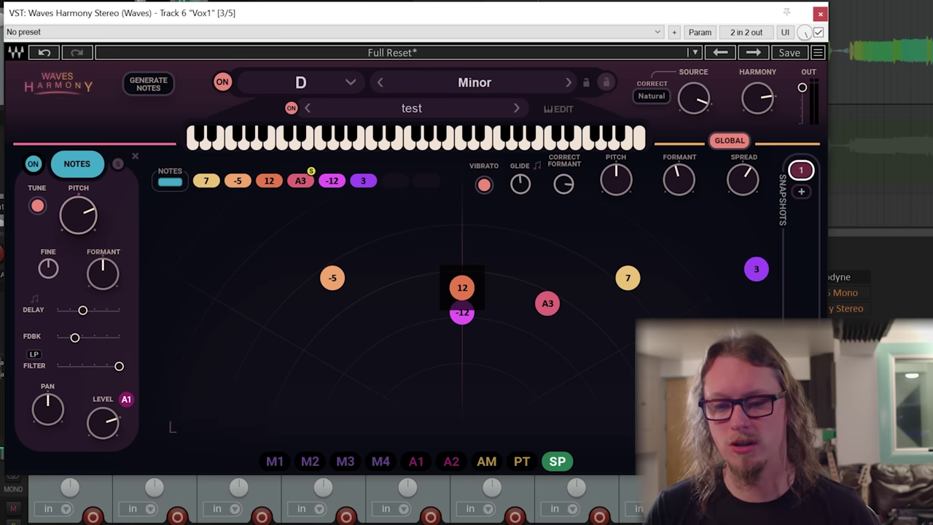
# - Close the Vox1 Harmony window, move the Vox2 Harmony window over the tracks and mixer, and select its D3 harmony
pyautogui.click(821, 13)
pyautogui.moveTo(607, 288); pyautogui.dragTo(184, 210)
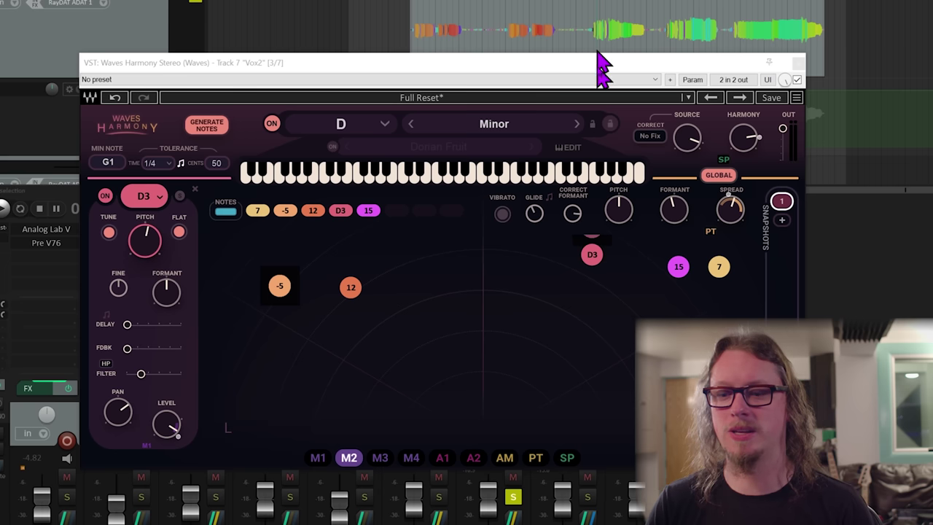
pyautogui.click(590, 254)
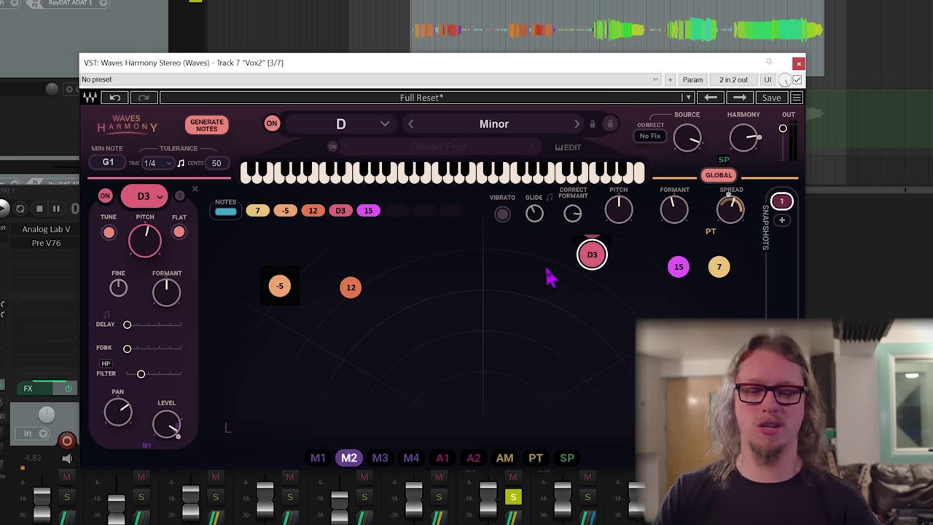
# - Play a short passage and stop it, checking the modulated level control of the Vox2 D3 harmony
pyautogui.press('space')
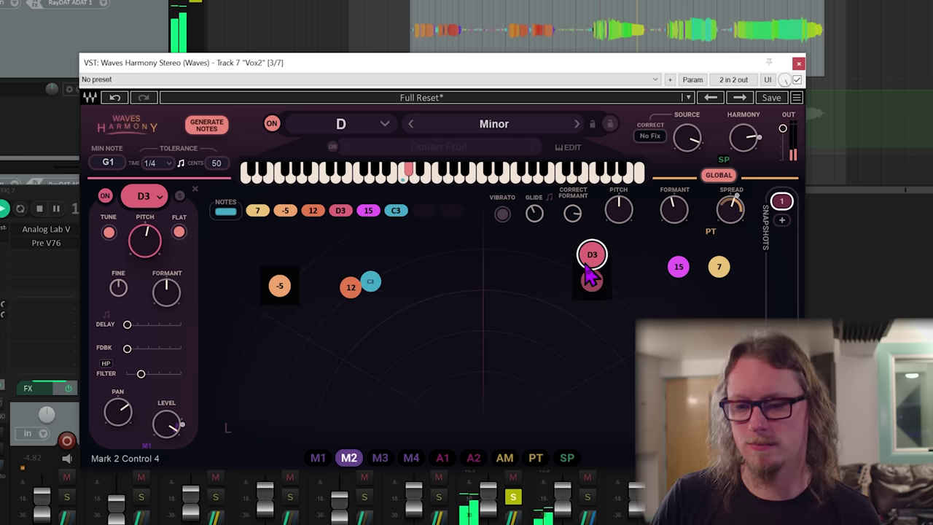
pyautogui.press('space')
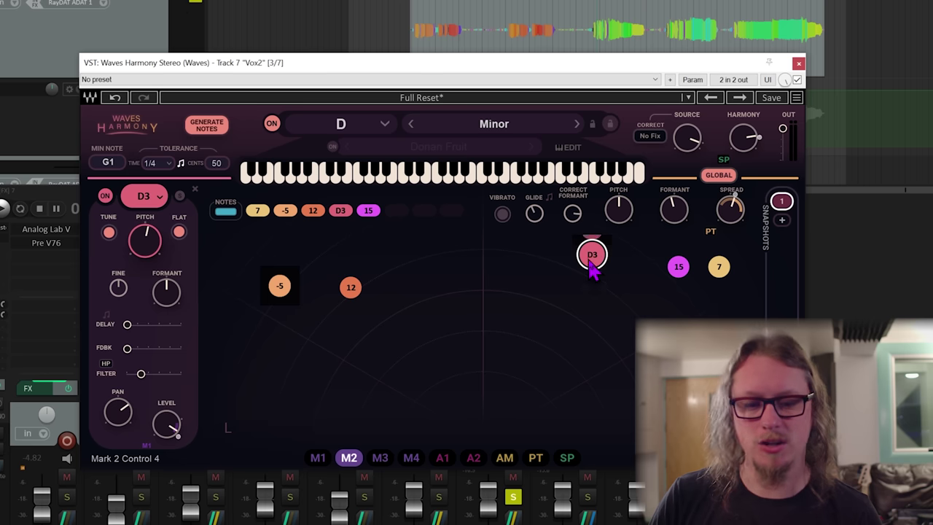
pyautogui.moveTo(172, 429)
pyautogui.mouseDown()
pyautogui.moveTo(177, 422)
pyautogui.moveTo(174, 431)
pyautogui.mouseUp()
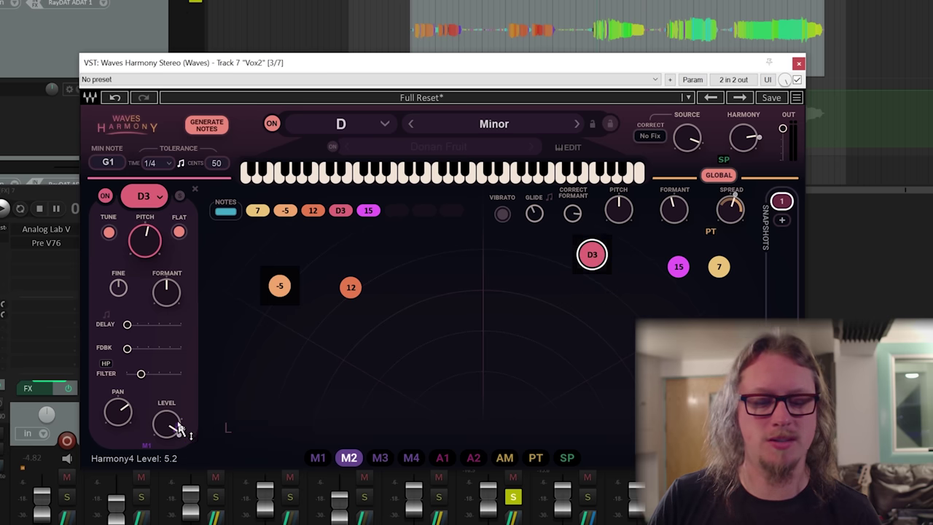
# - Review the Vox2 Harmony modulators M1 to M4, A1, A2, Amplitude, PT and Spreader, returning to the Mod 1 LFO
pyautogui.click(318, 458)
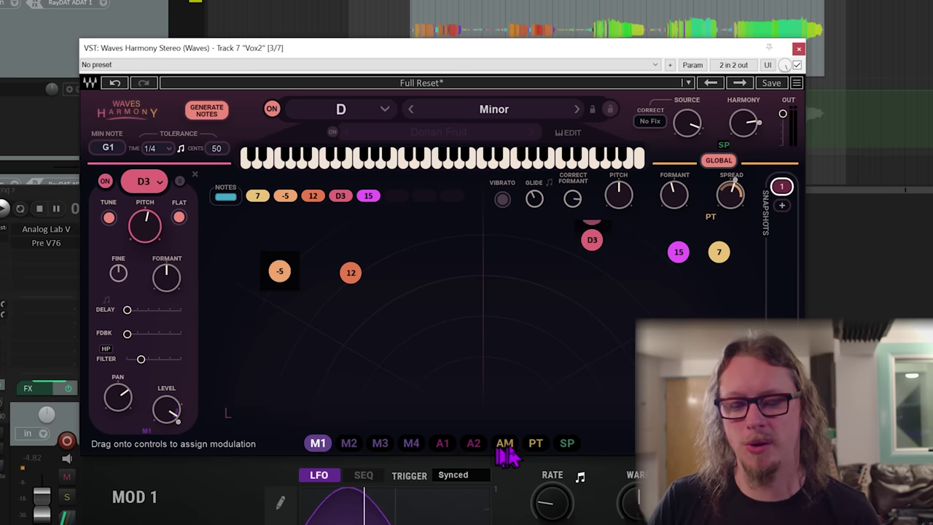
pyautogui.click(349, 443)
pyautogui.click(380, 443)
pyautogui.click(411, 443)
pyautogui.click(442, 444)
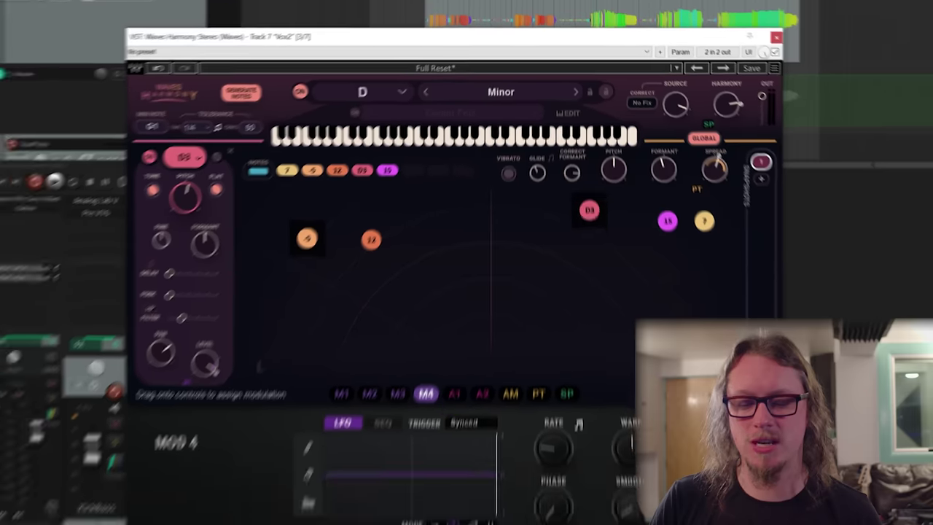
pyautogui.click(484, 386)
pyautogui.click(511, 385)
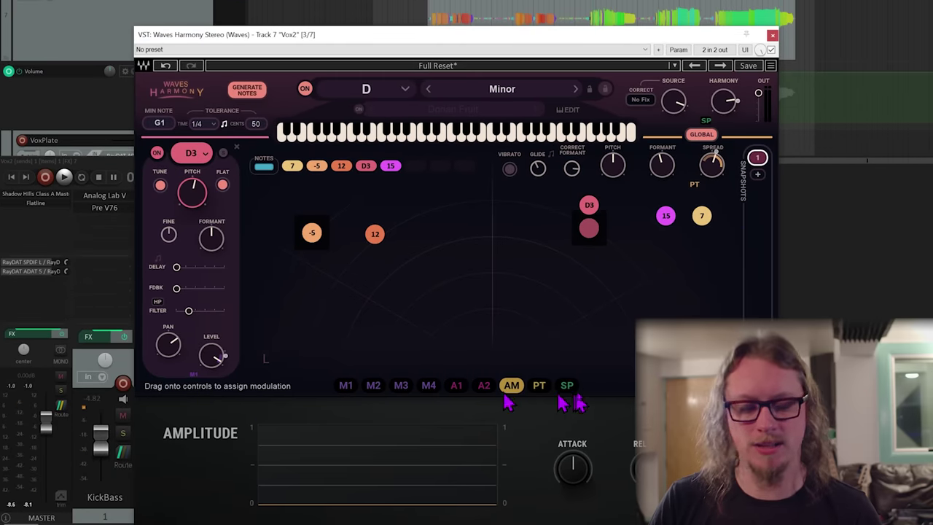
pyautogui.click(540, 386)
pyautogui.click(567, 385)
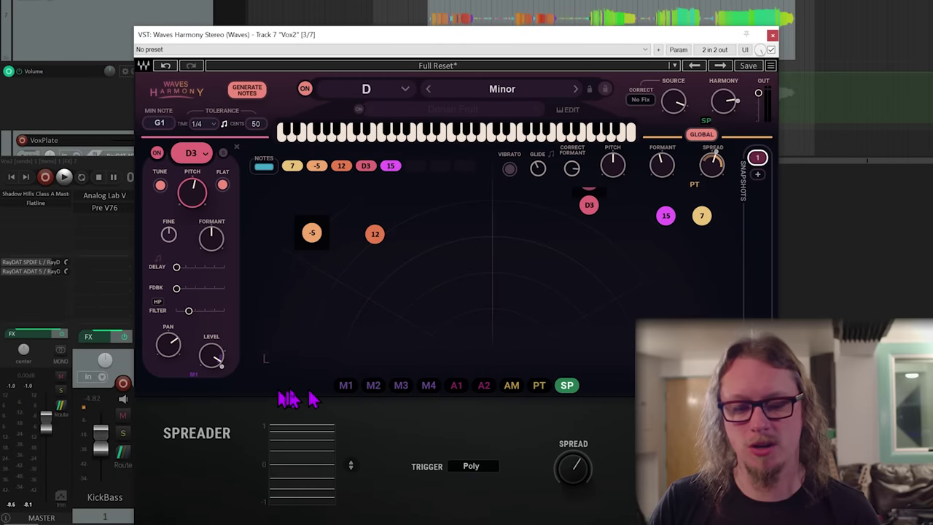
pyautogui.click(346, 386)
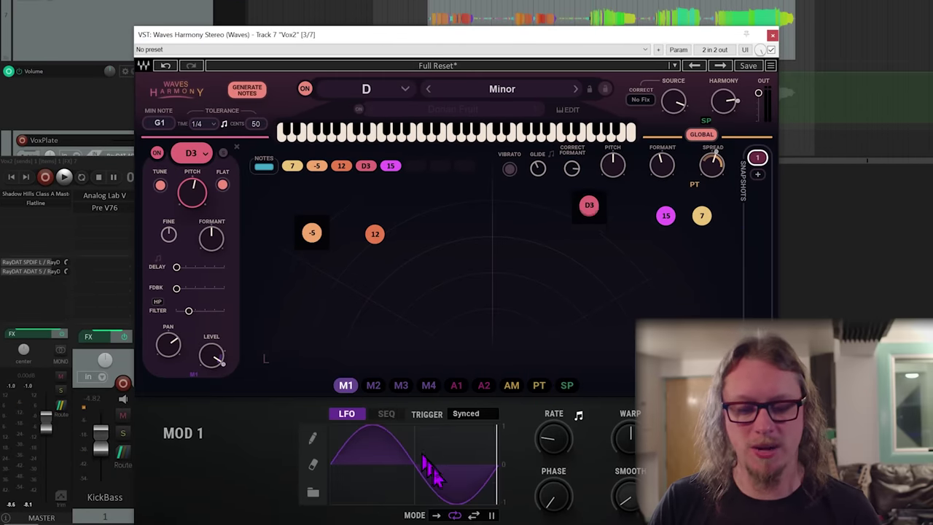
# - Display the settings of the MIDI-driven Notes voice in Vox2 Harmony and audition a short passage to watch its generated notes
pyautogui.moveTo(348, 385); pyautogui.dragTo(580, 113)
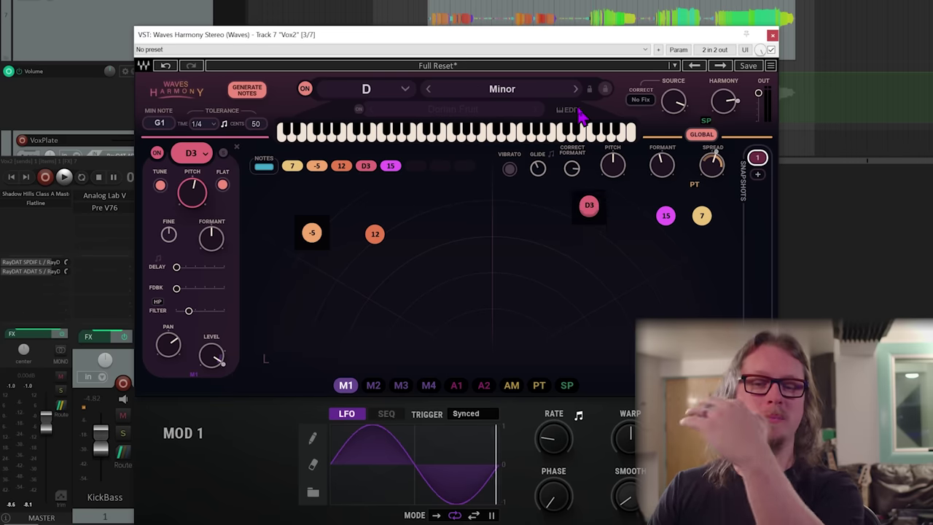
pyautogui.moveTo(580, 113); pyautogui.dragTo(588, 212)
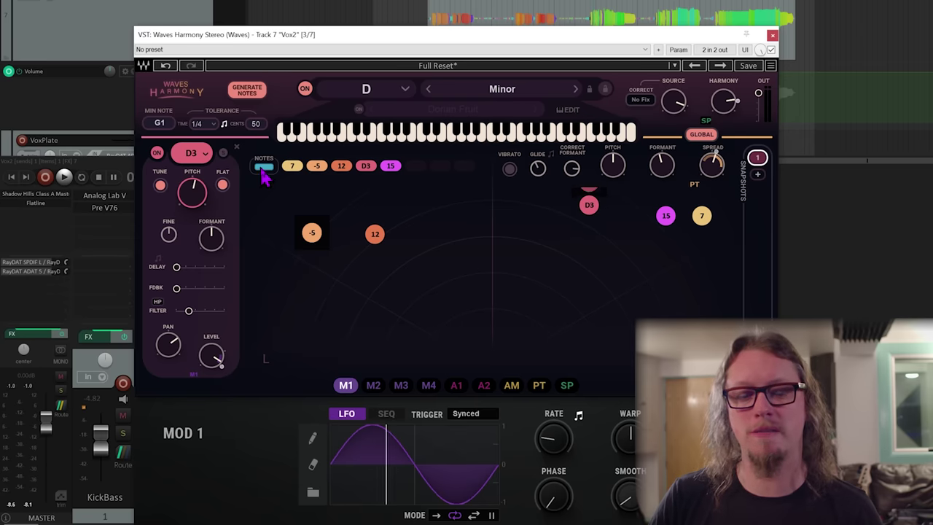
pyautogui.click(265, 169)
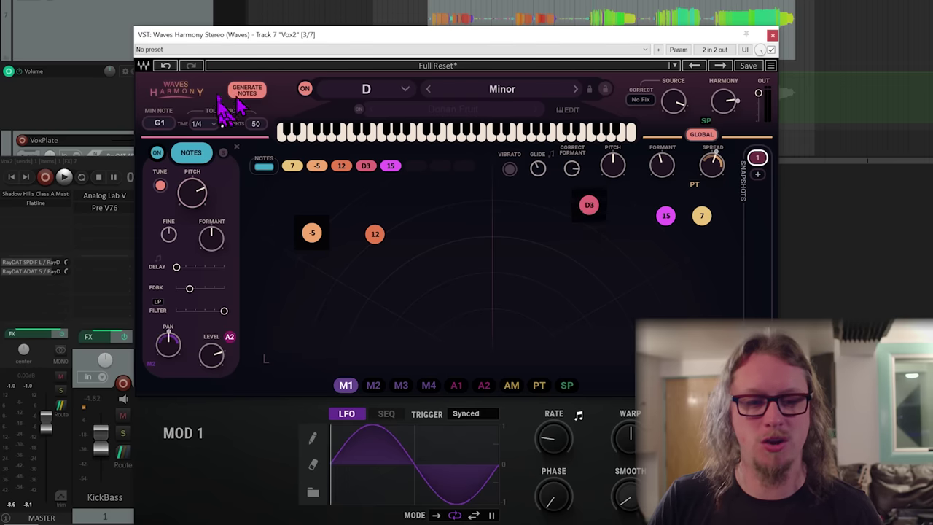
pyautogui.press('space')
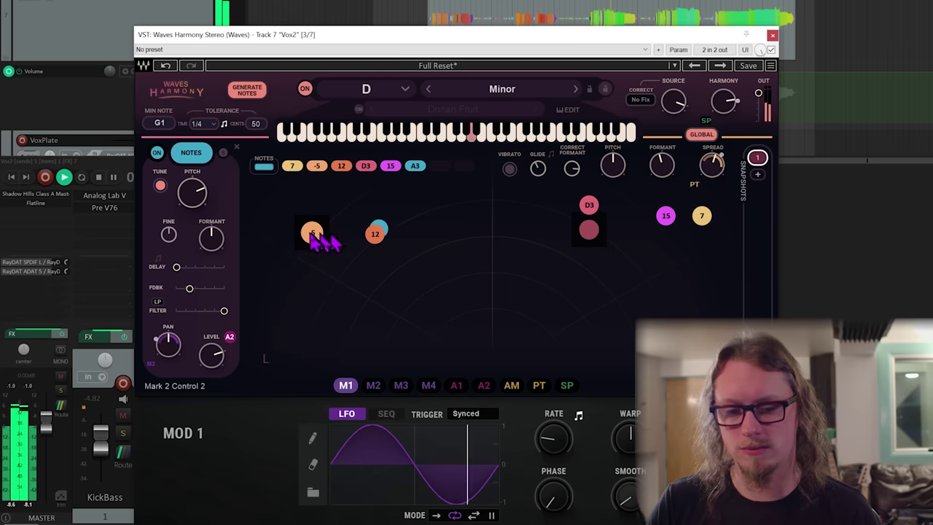
pyautogui.press('space')
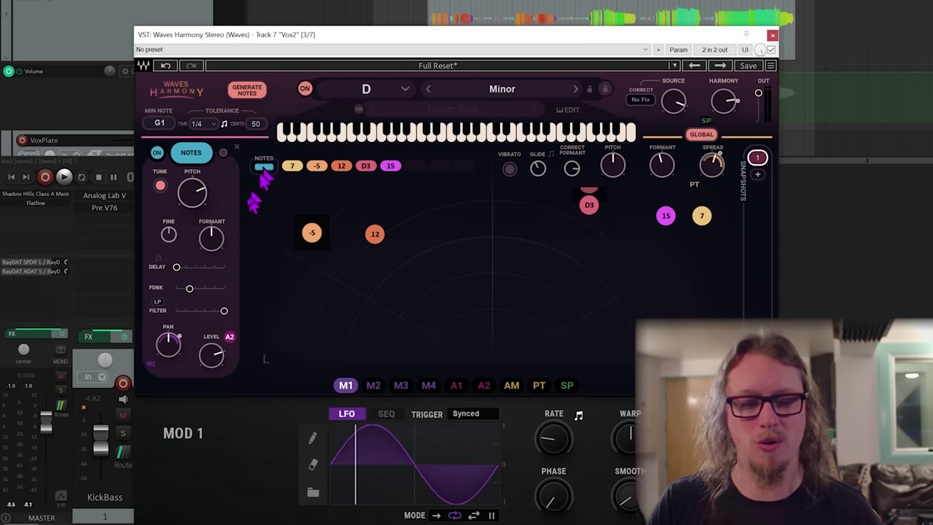
# - Review the Mod 2 LFO moving the Notes pan, then examine the Pitch modulator driving the global Spread during a short playback
pyautogui.moveTo(384, 390)
pyautogui.mouseDown()
pyautogui.moveTo(399, 396)
pyautogui.moveTo(166, 333)
pyautogui.moveTo(170, 342)
pyautogui.mouseUp()
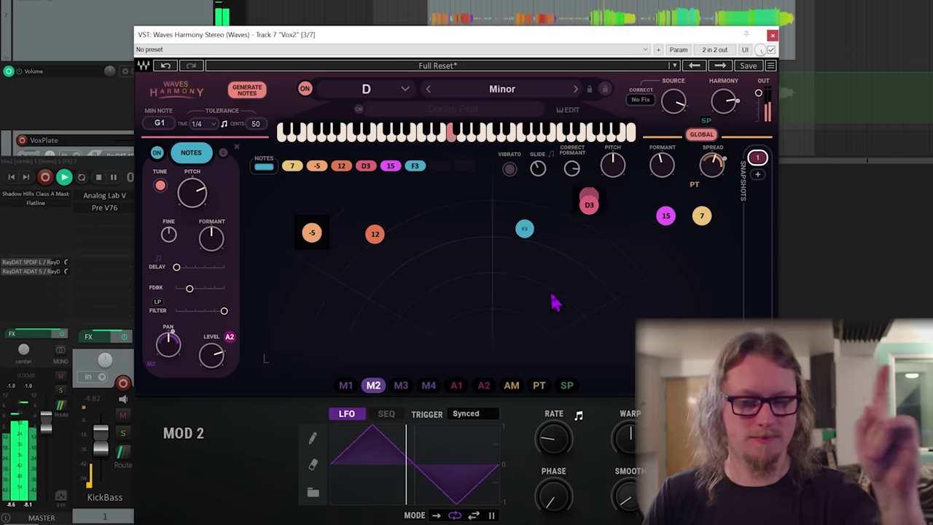
pyautogui.moveTo(714, 162); pyautogui.dragTo(713, 151)
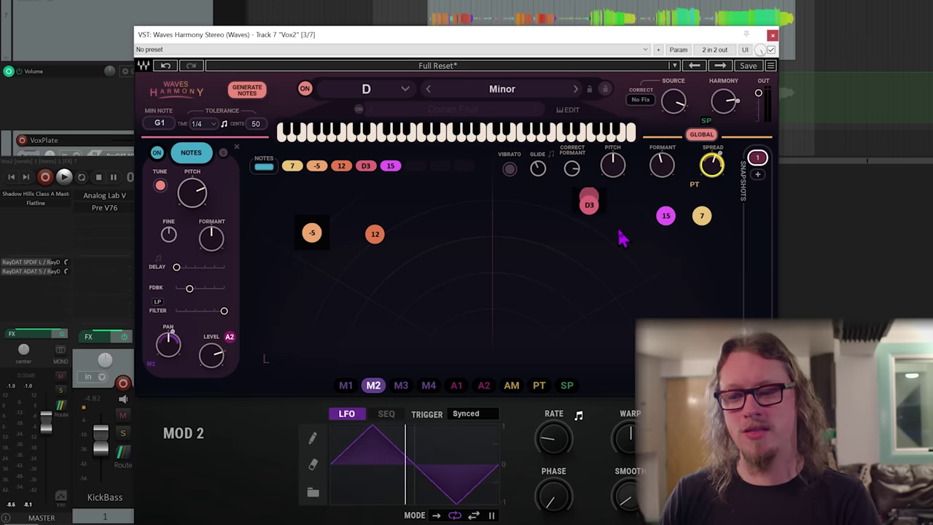
pyautogui.click(538, 385)
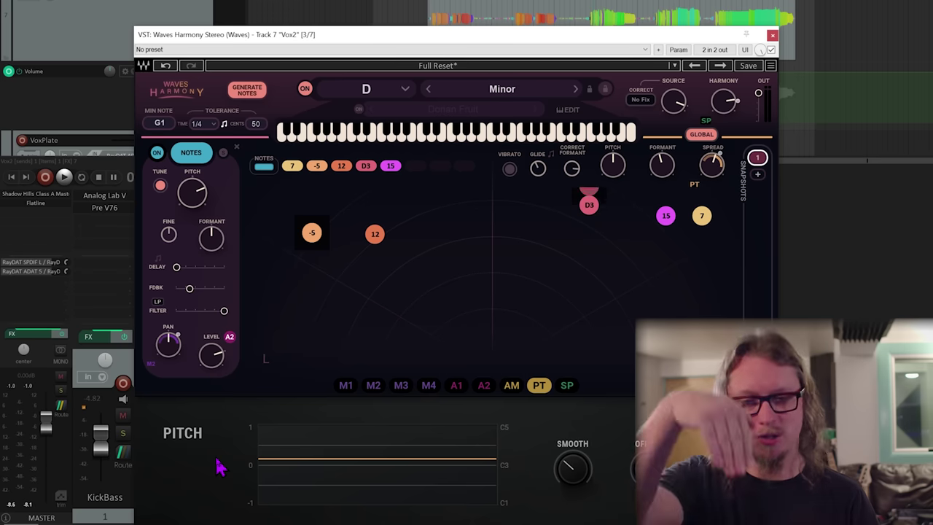
pyautogui.press('space')
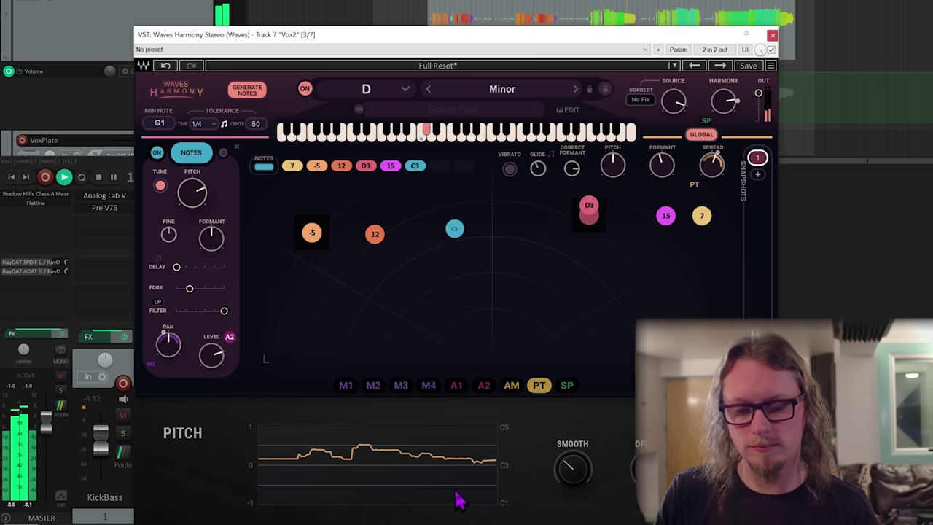
pyautogui.press('space')
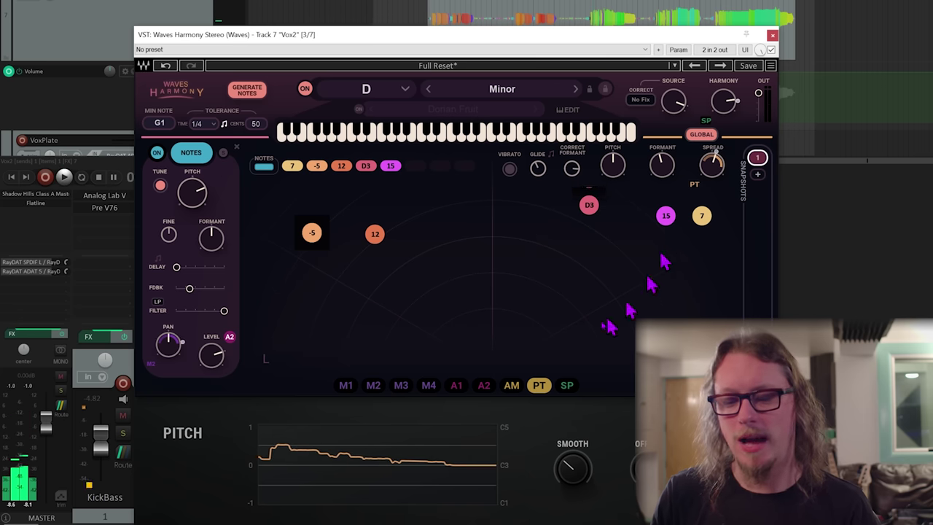